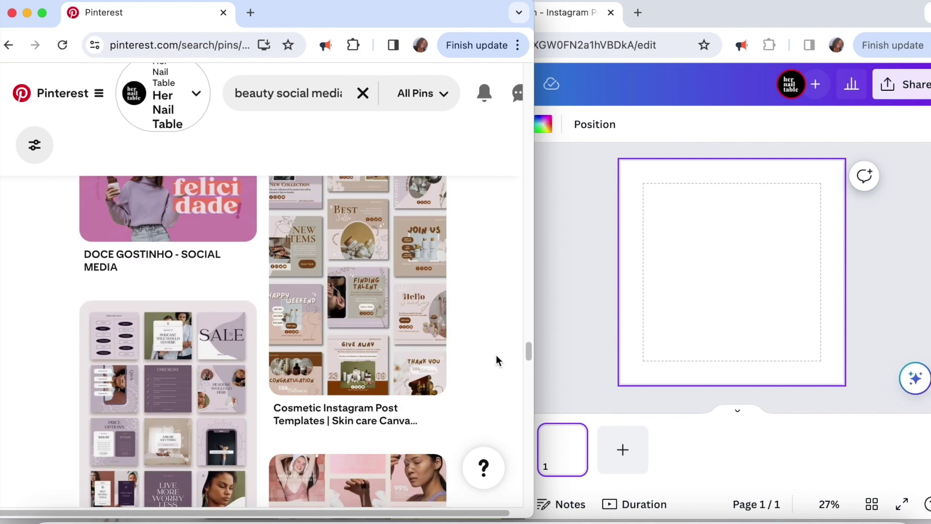
# Scroll the beauty social media results and open the 'Canva Editable Makeup Content' pin
pyautogui.scroll(6, 496, 360)
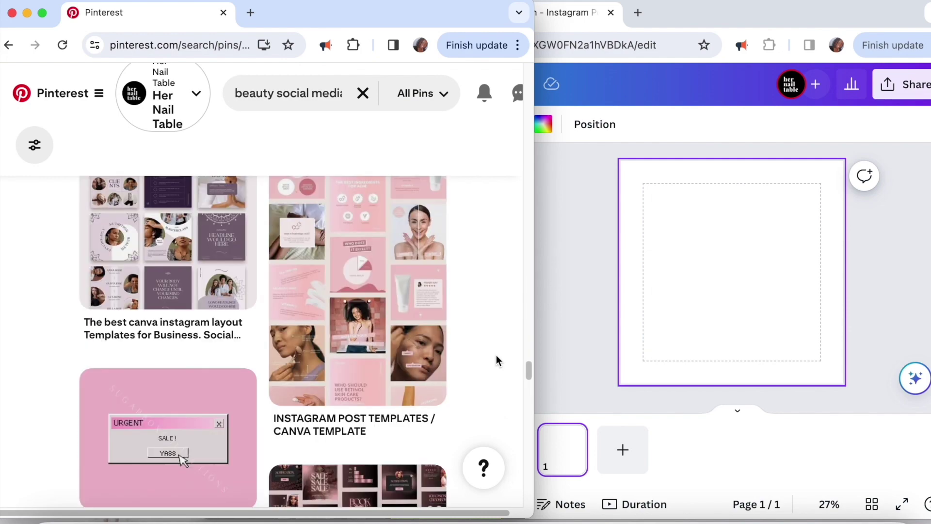
pyautogui.scroll(-2, 496, 360)
pyautogui.scroll(-12, 496, 359)
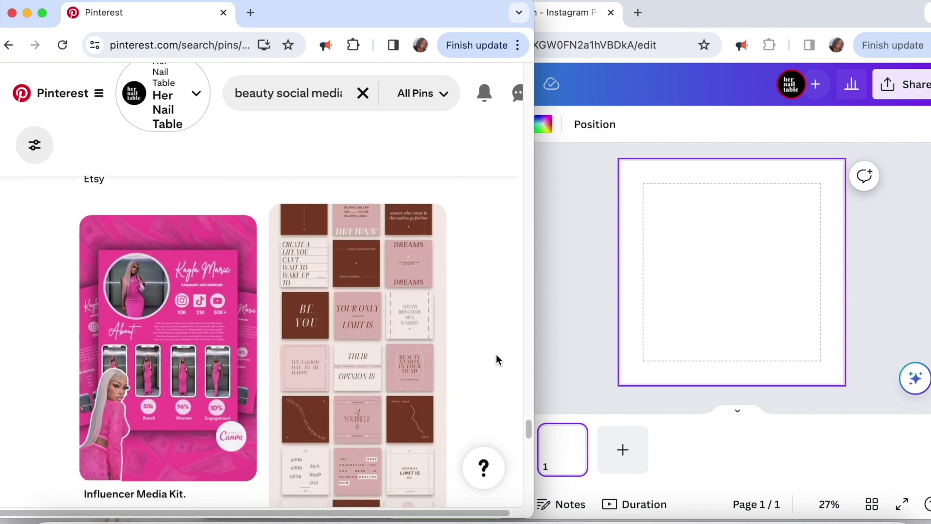
pyautogui.scroll(5, 496, 359)
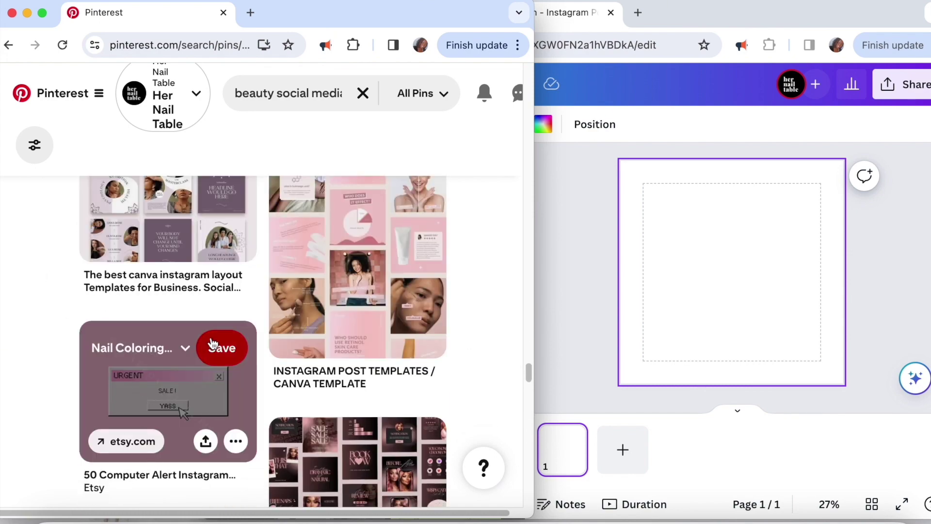
pyautogui.scroll(-10, 514, 369)
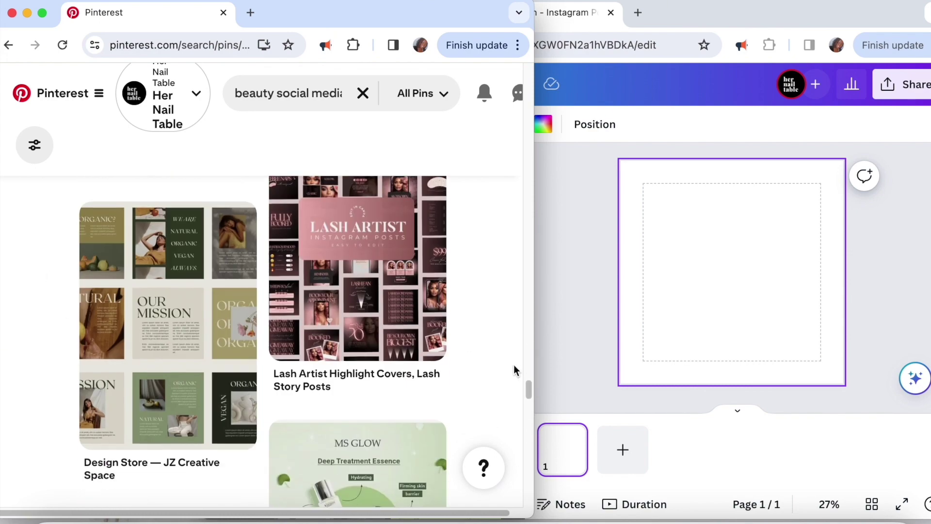
pyautogui.scroll(-10, 514, 370)
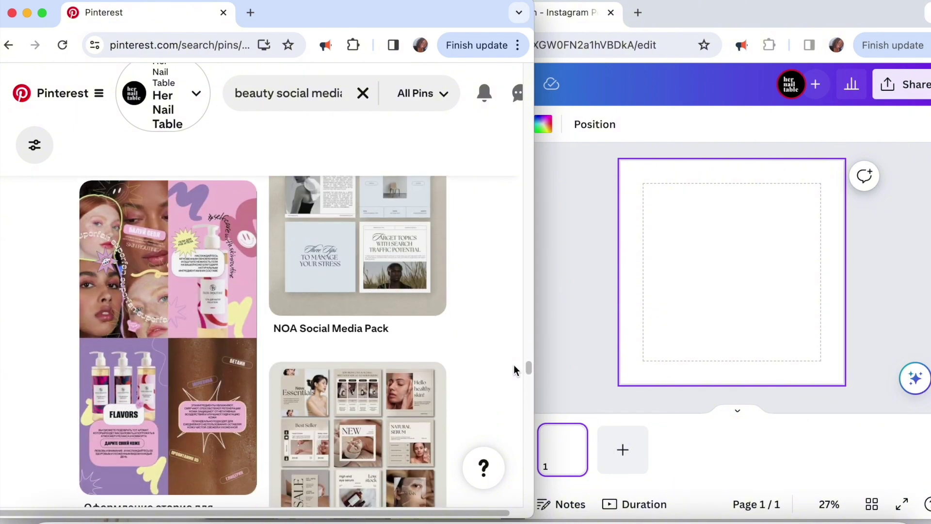
pyautogui.scroll(-10, 513, 370)
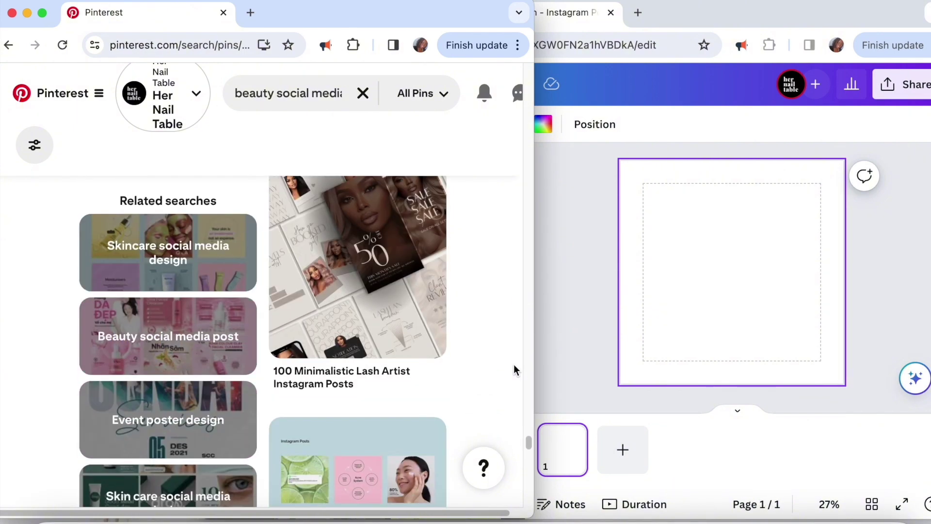
pyautogui.scroll(-10, 514, 369)
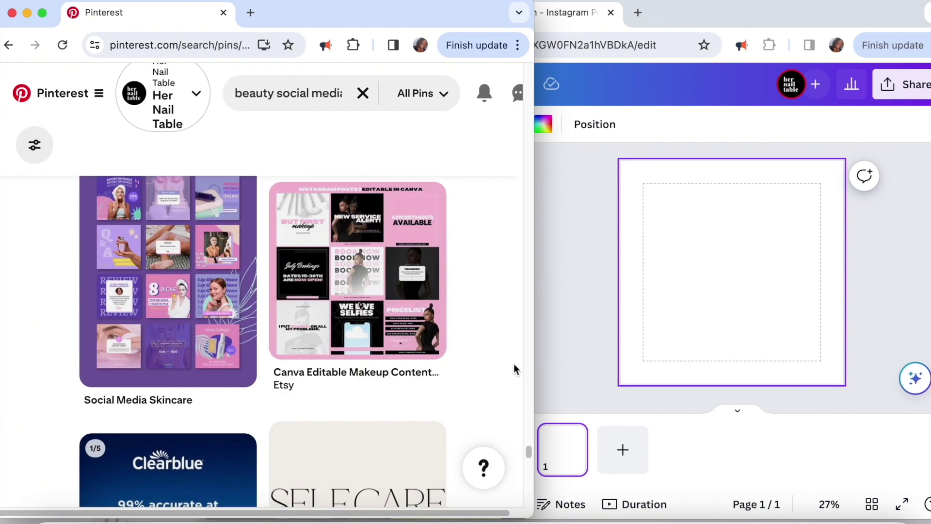
pyautogui.scroll(-10, 513, 368)
pyautogui.scroll(-10, 513, 367)
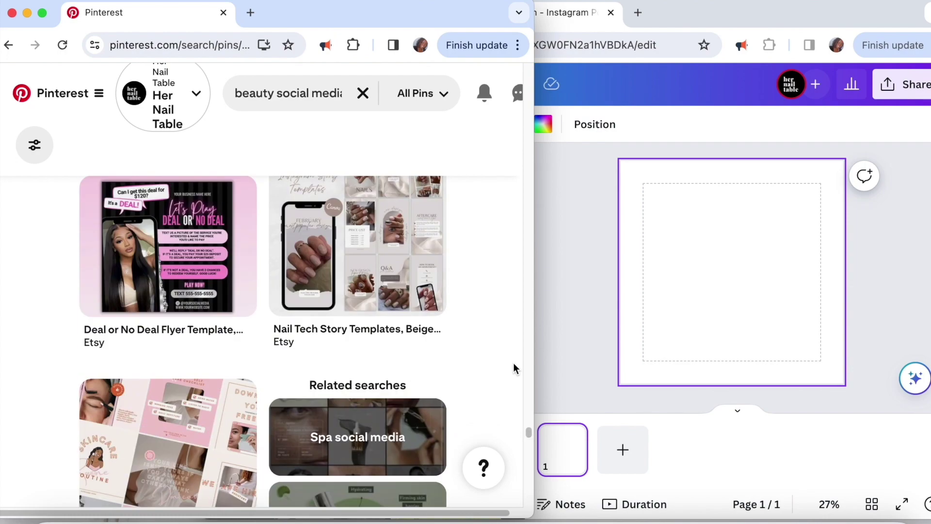
pyautogui.scroll(-10, 513, 367)
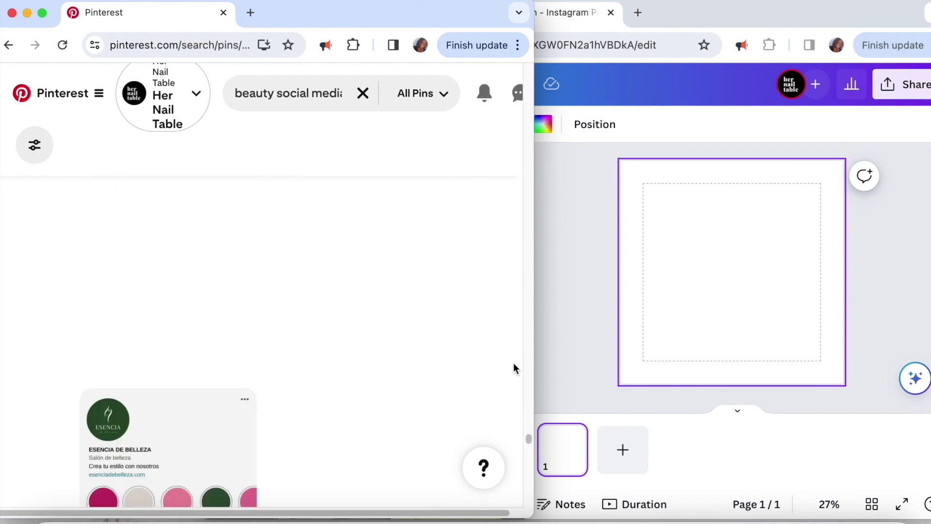
pyautogui.scroll(-8, 513, 367)
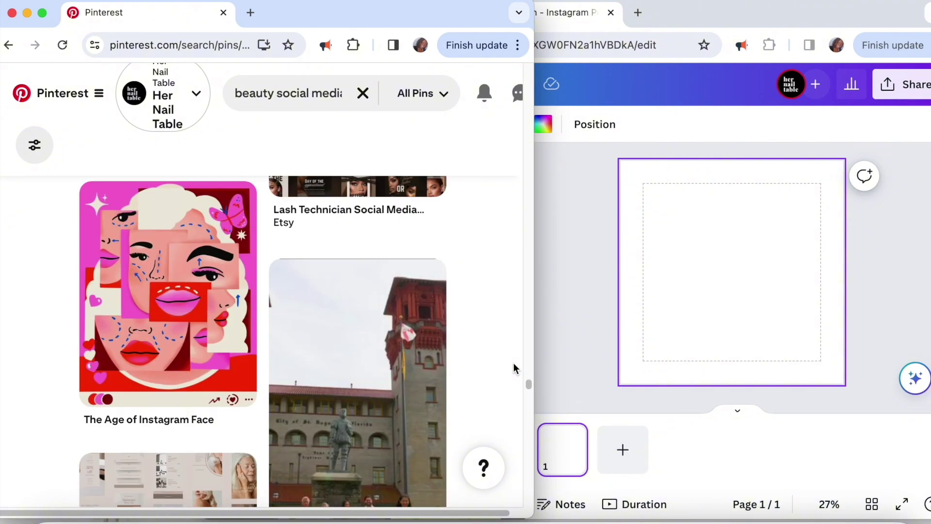
pyautogui.click(362, 262)
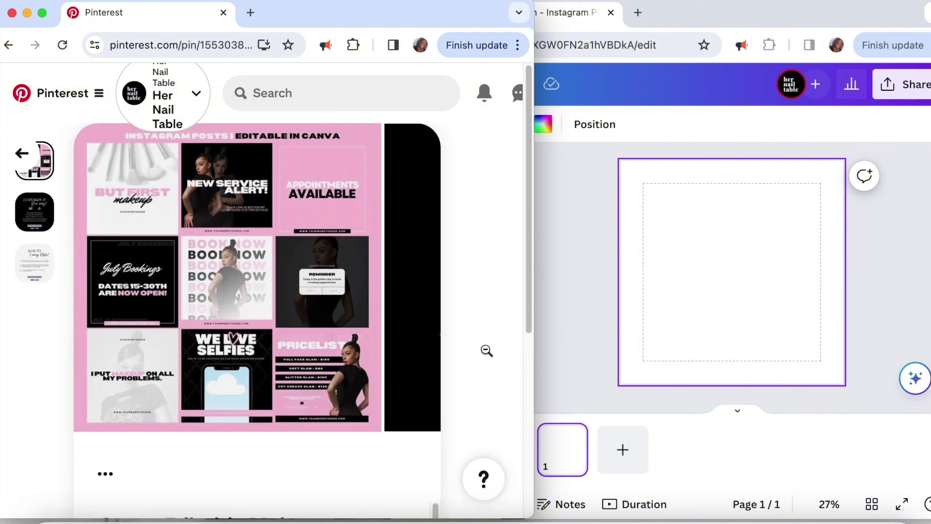
# Scroll the related pins and open the May Bookings Flyer pin
pyautogui.scroll(-6, 466, 357)
pyautogui.scroll(-10, 466, 357)
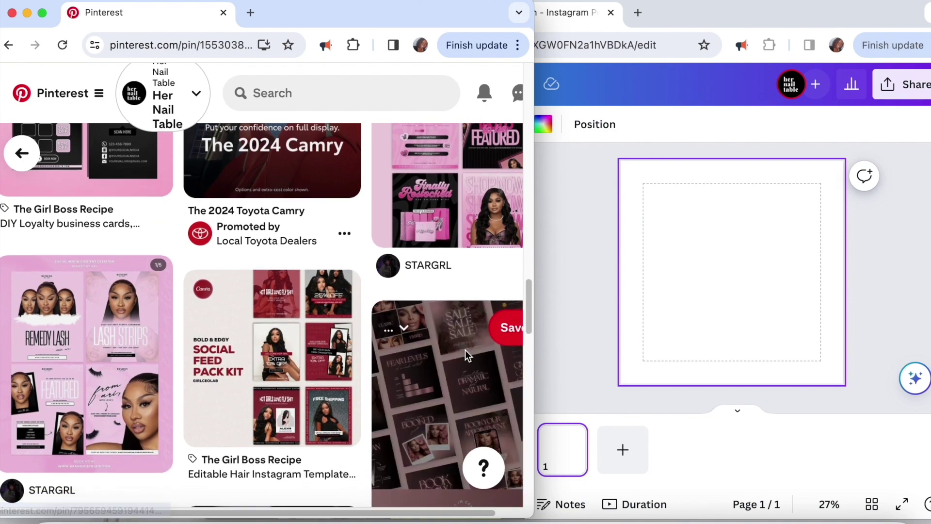
pyautogui.scroll(-8, 461, 350)
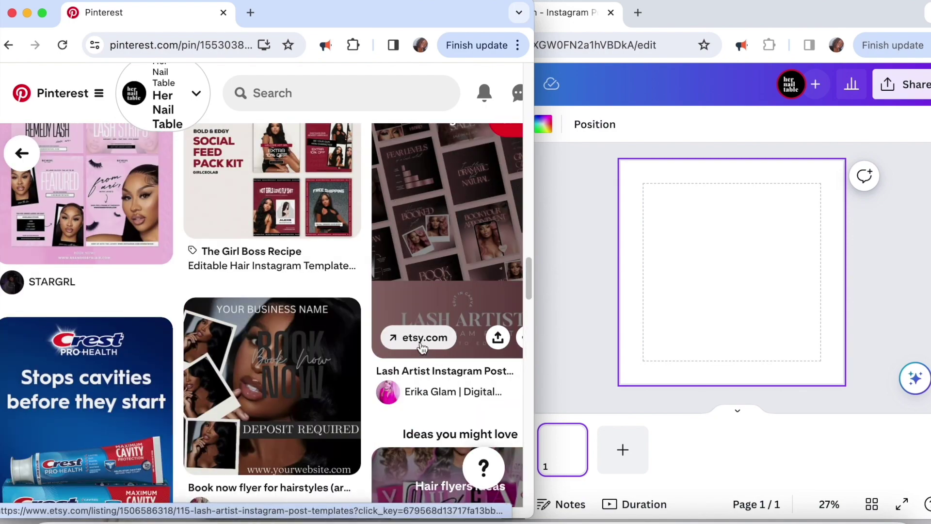
pyautogui.scroll(-10, 455, 356)
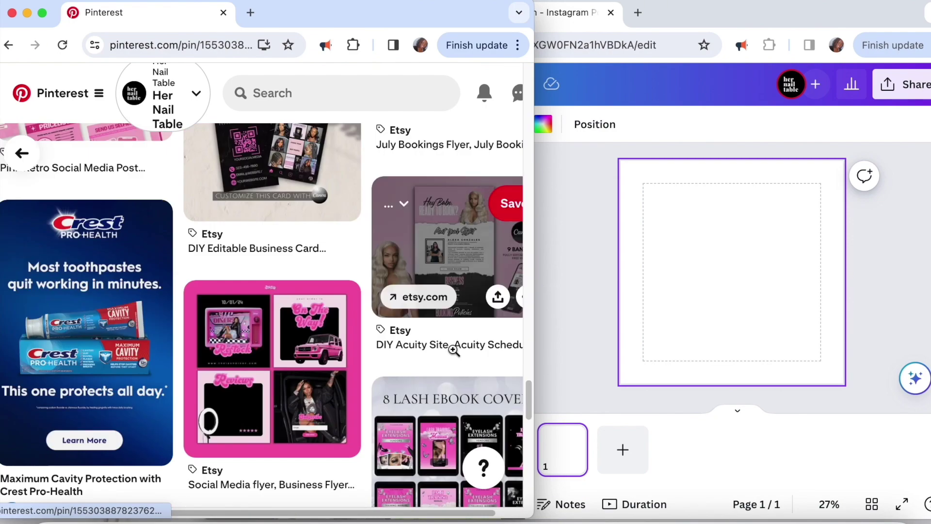
pyautogui.scroll(-10, 453, 350)
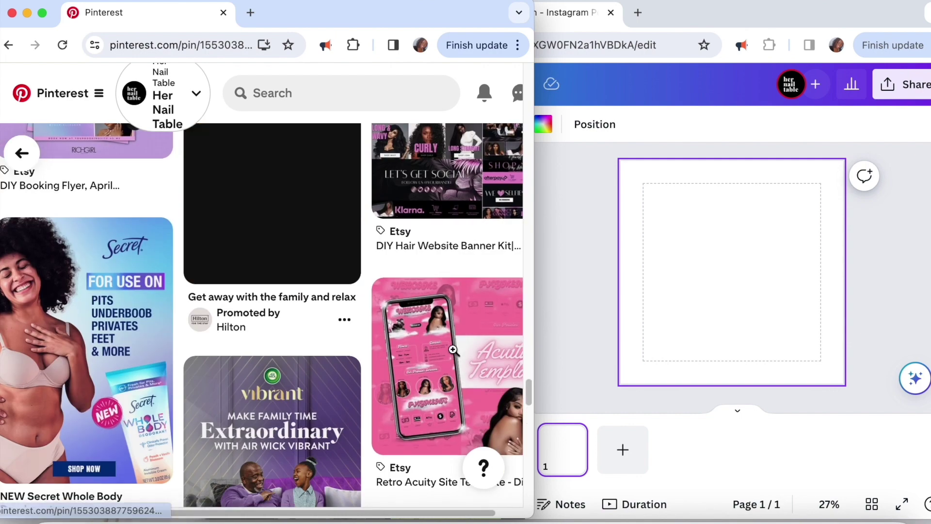
pyautogui.scroll(-5, 453, 350)
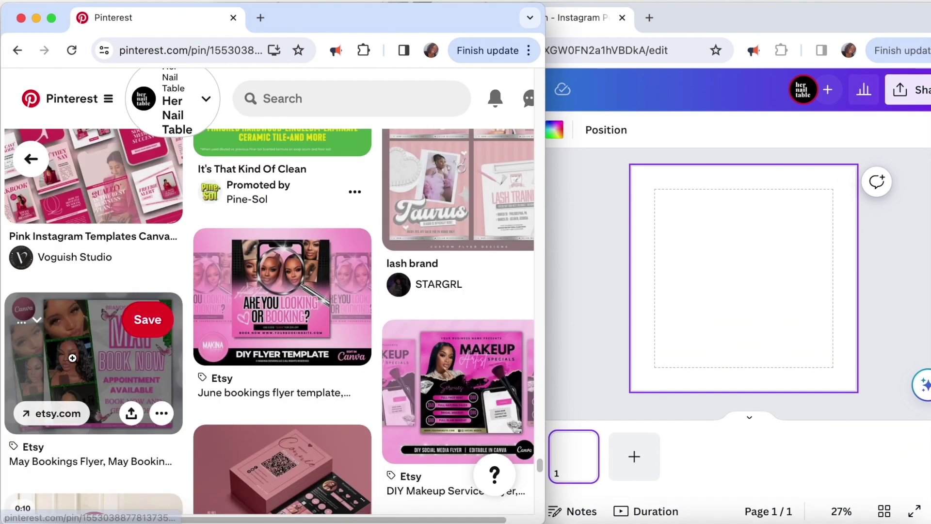
pyautogui.click(68, 389)
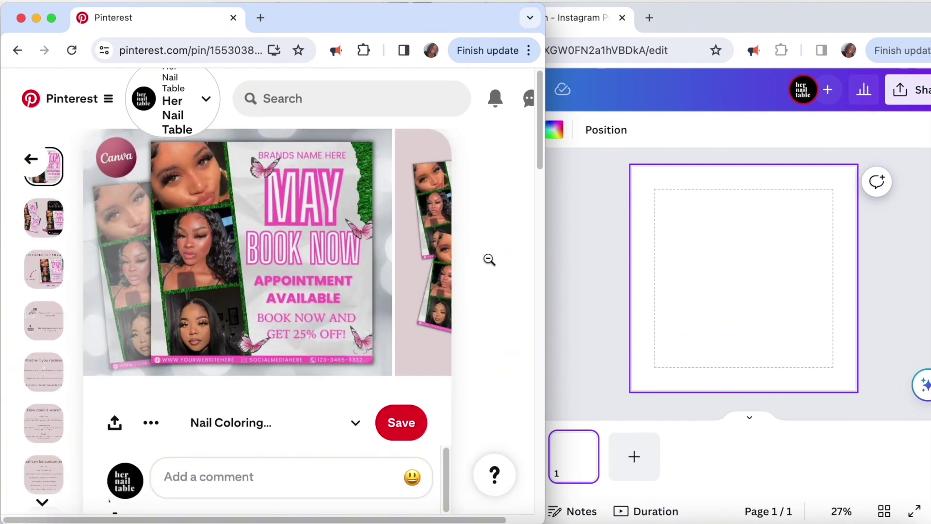
# Read the flyer pin's details, view its $1.99 Etsy listing, then close it
pyautogui.scroll(-5, 328, 293)
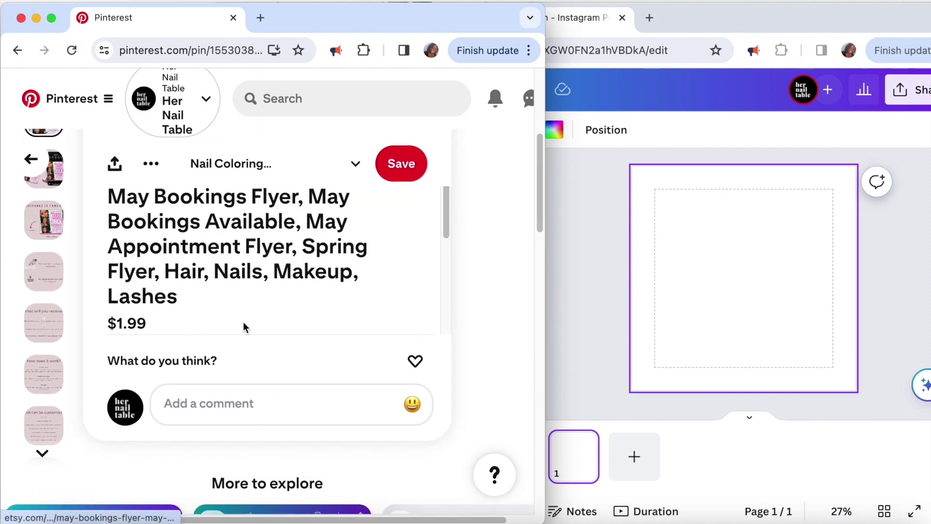
pyautogui.scroll(-3, 251, 322)
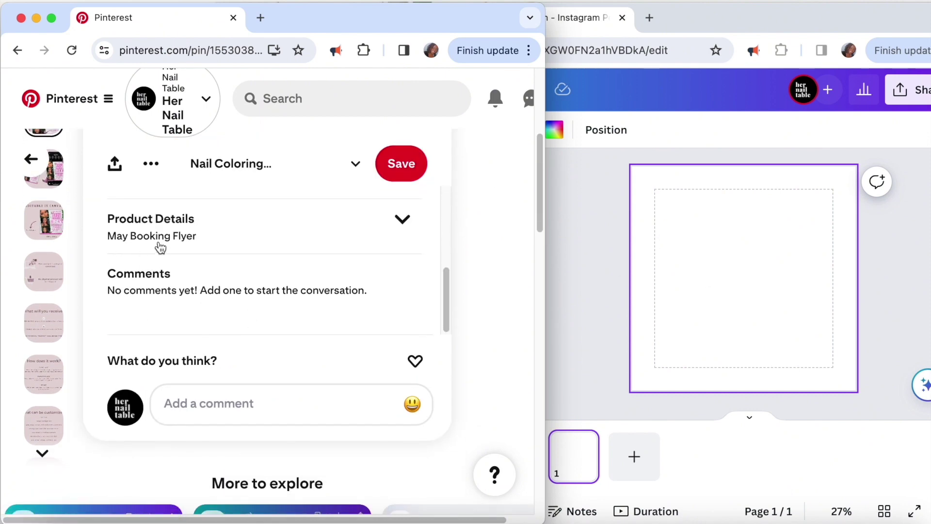
pyautogui.scroll(8, 282, 289)
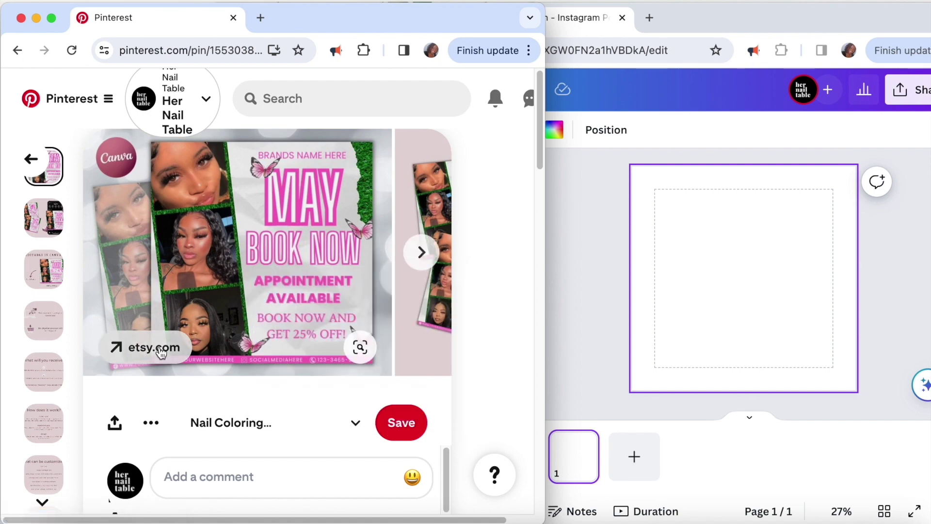
pyautogui.click(154, 347)
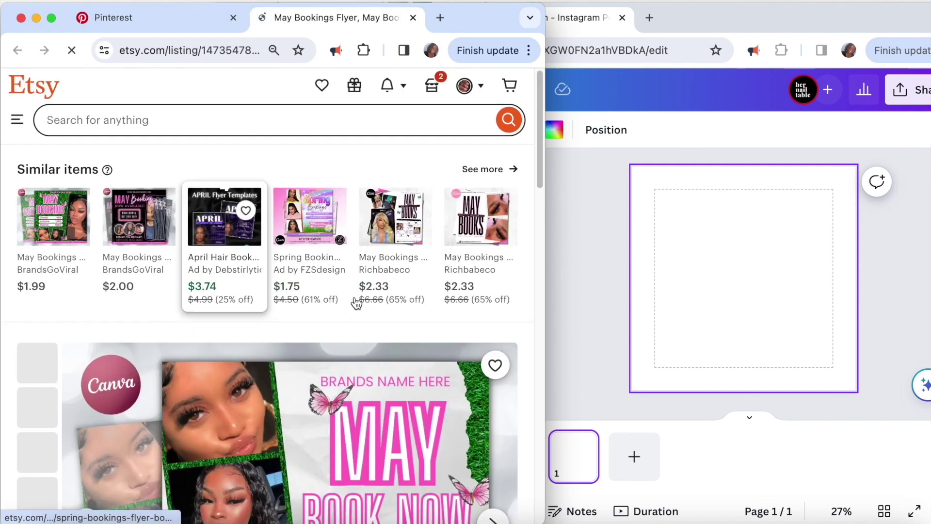
pyautogui.scroll(-9, 356, 303)
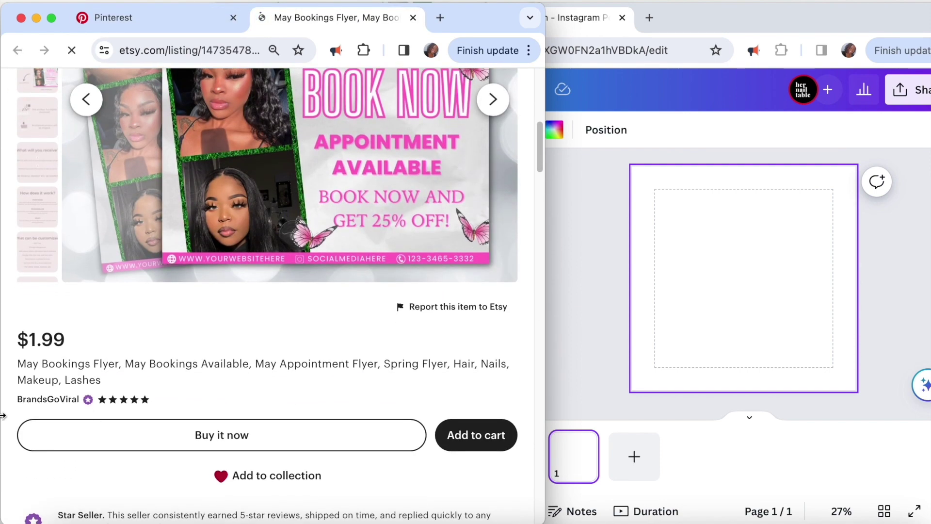
pyautogui.scroll(6, 366, 134)
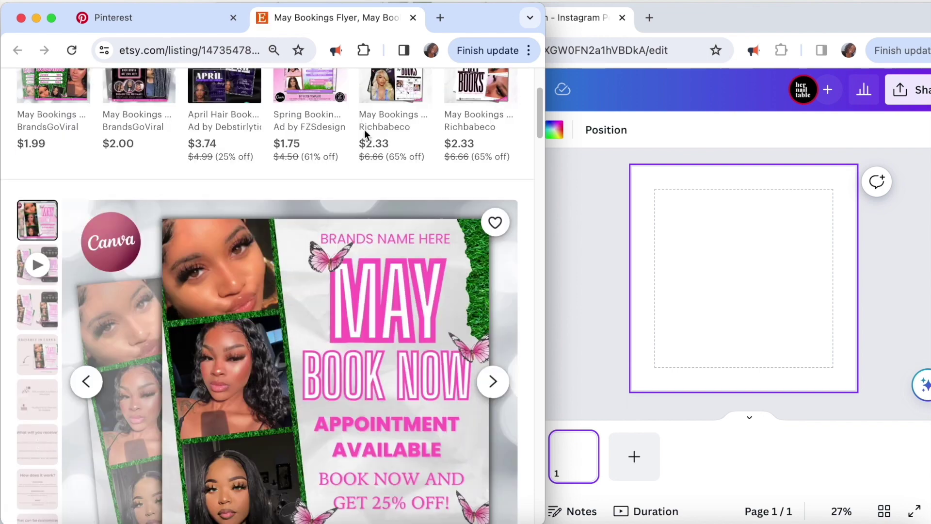
pyautogui.click(418, 20)
# Bring the blank Canva Instagram post forward, glancing at its File menu and the Pinterest reference
pyautogui.click(889, 262)
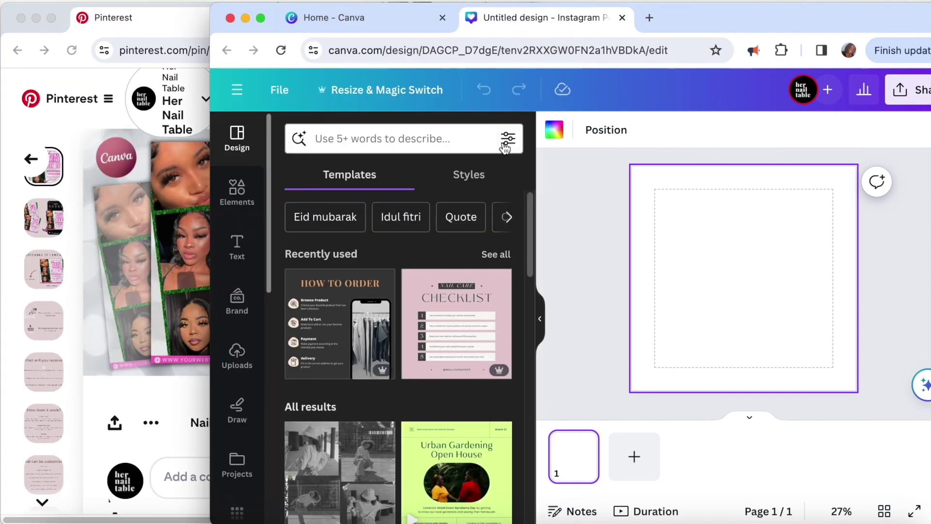
pyautogui.click(279, 91)
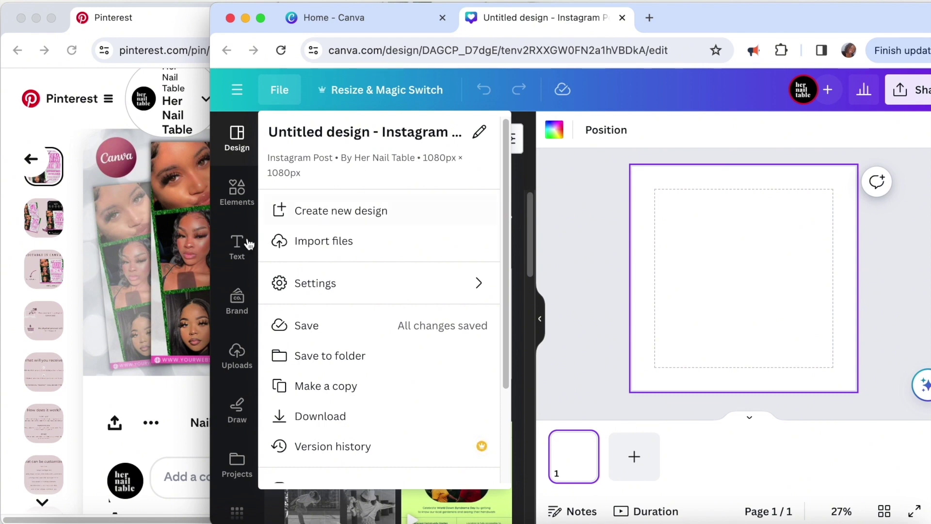
pyautogui.click(589, 251)
pyautogui.click(101, 402)
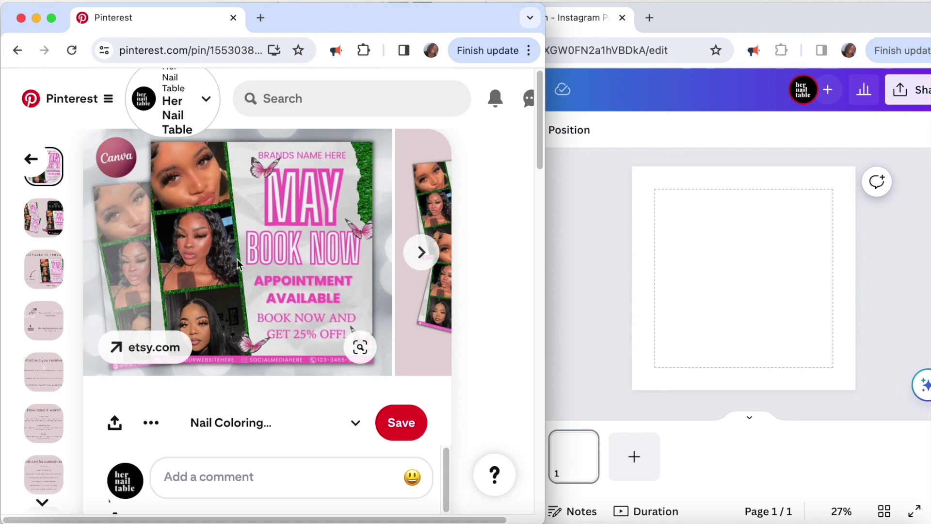
pyautogui.click(562, 236)
# Place a black square shape at the post's bottom edge and flatten it into a thin bar
pyautogui.click(243, 186)
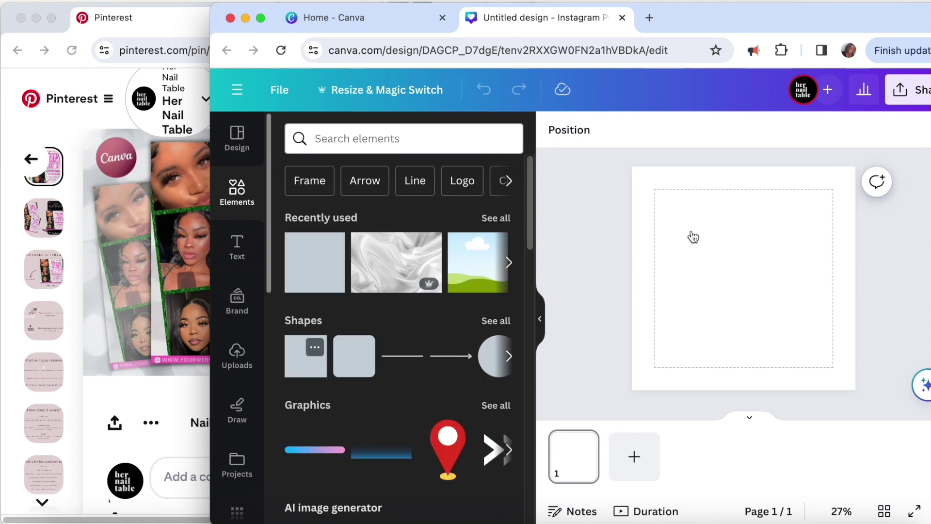
pyautogui.moveTo(745, 245); pyautogui.dragTo(884, 383)
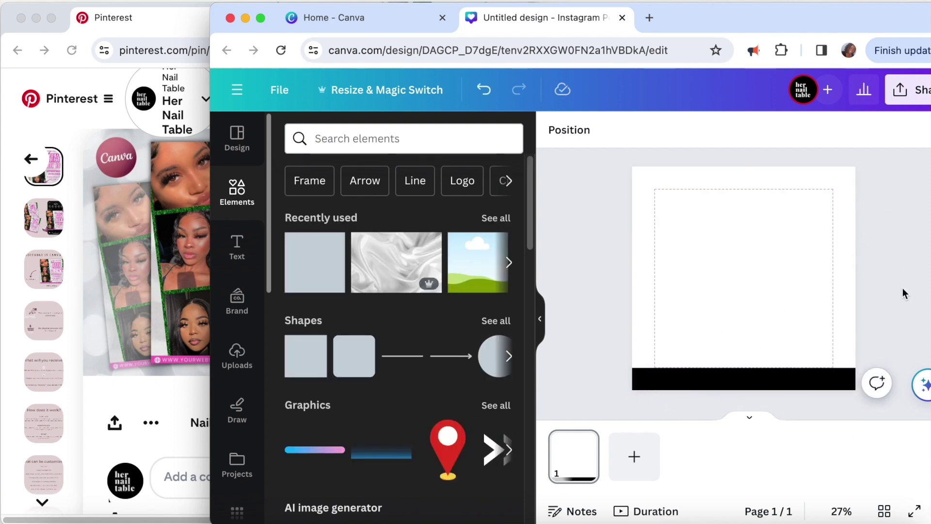
pyautogui.click(771, 393)
pyautogui.moveTo(758, 376); pyautogui.dragTo(760, 376)
pyautogui.click(859, 337)
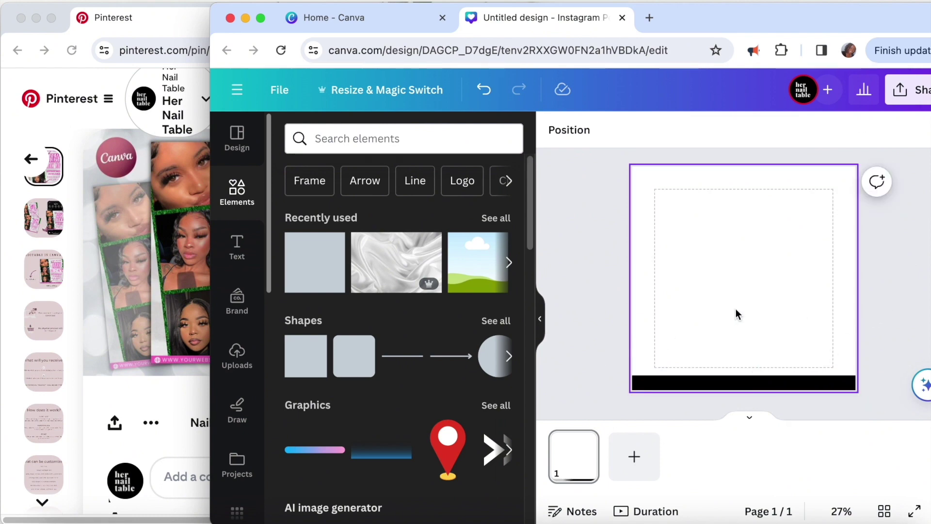
# Search Elements for 'frame', filter to Frames and browse the results
pyautogui.click(373, 144)
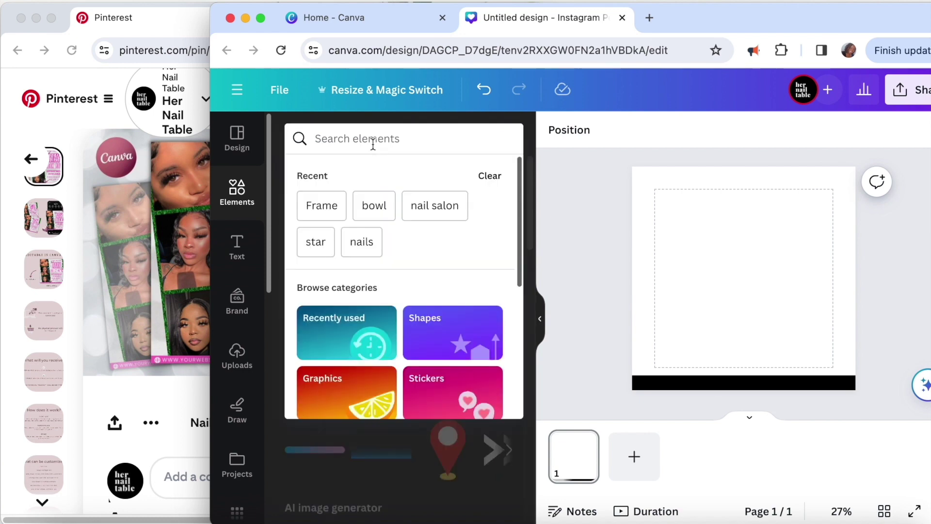
pyautogui.write('frame')
pyautogui.press('Return')
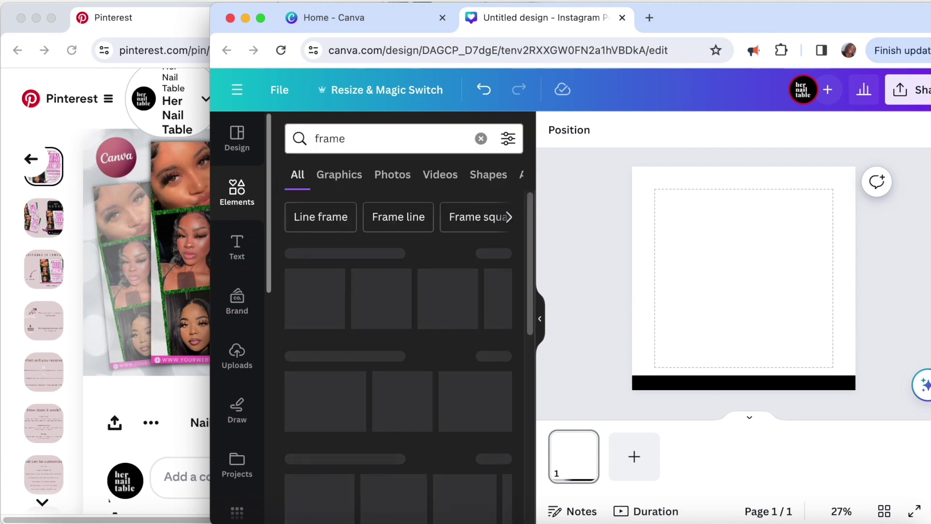
pyautogui.click(495, 255)
pyautogui.scroll(-10, 438, 415)
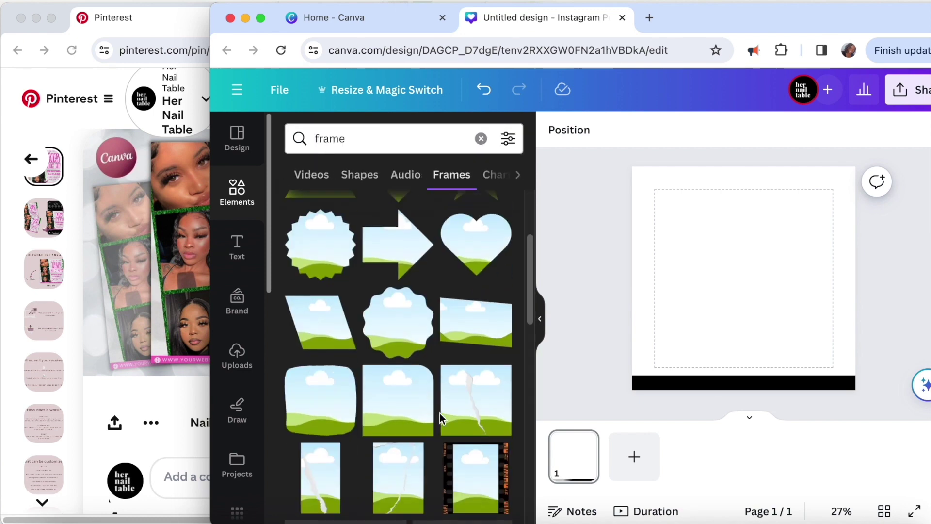
pyautogui.scroll(-10, 443, 416)
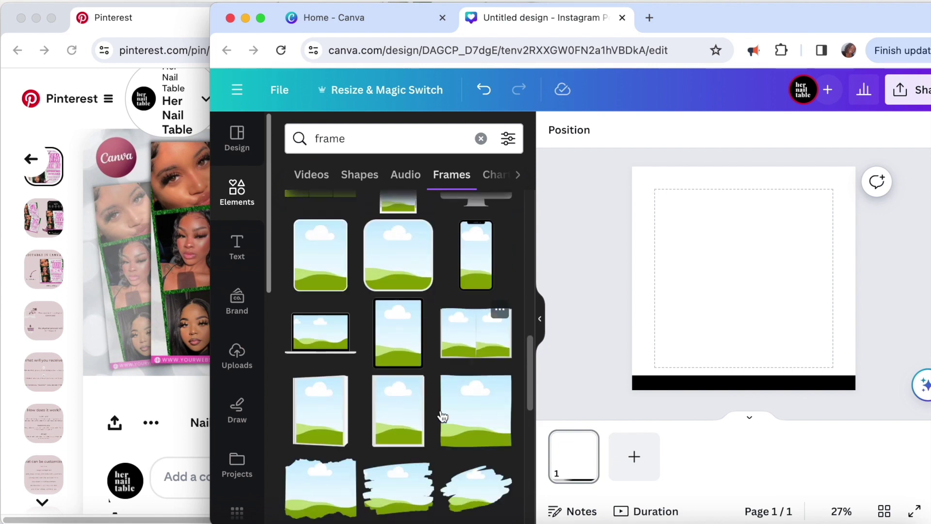
pyautogui.scroll(-5, 442, 416)
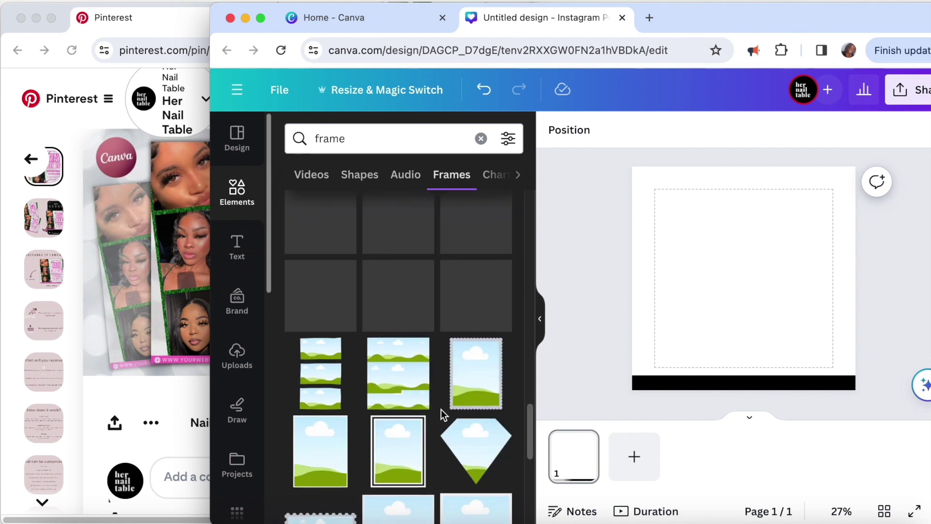
pyautogui.scroll(-10, 442, 416)
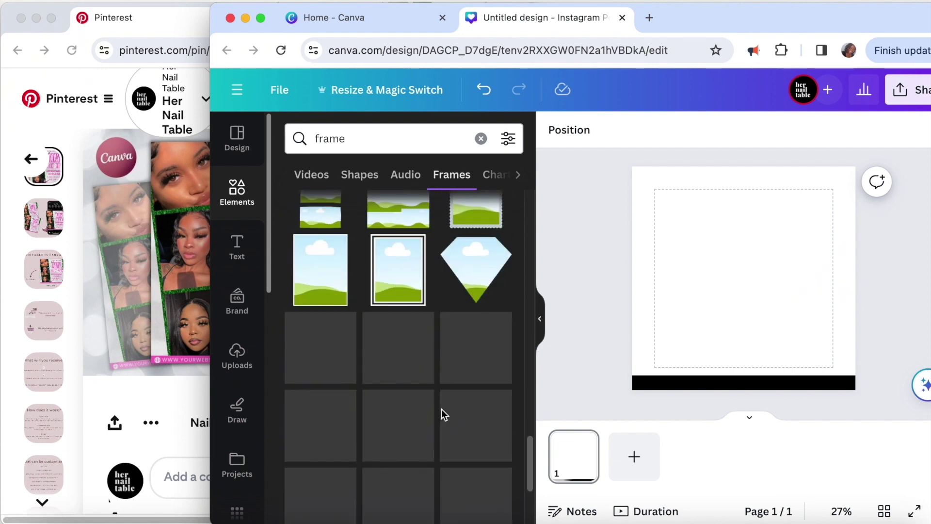
pyautogui.scroll(-10, 443, 416)
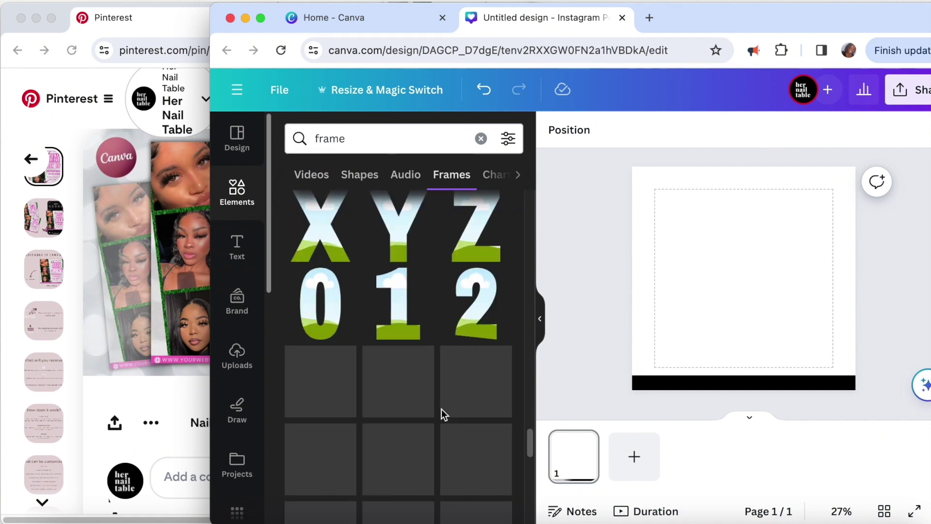
pyautogui.scroll(-5, 443, 416)
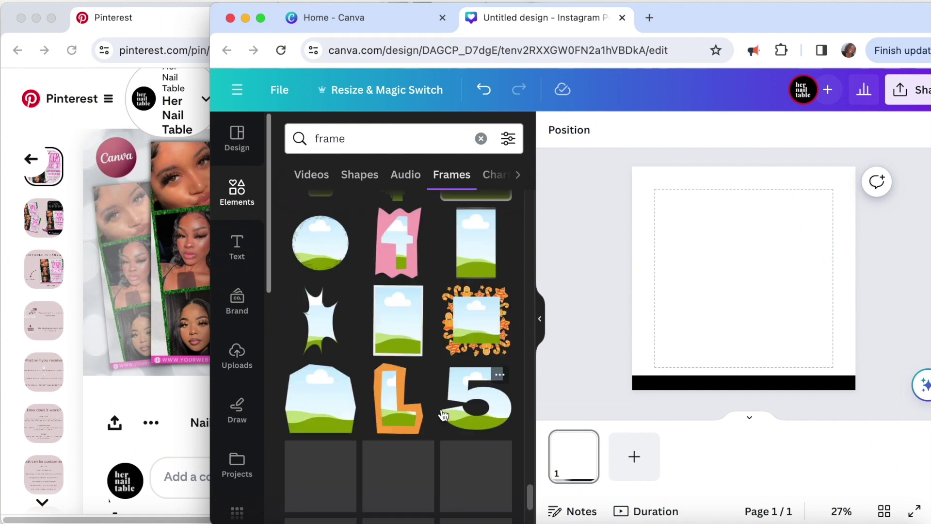
pyautogui.scroll(-15, 443, 415)
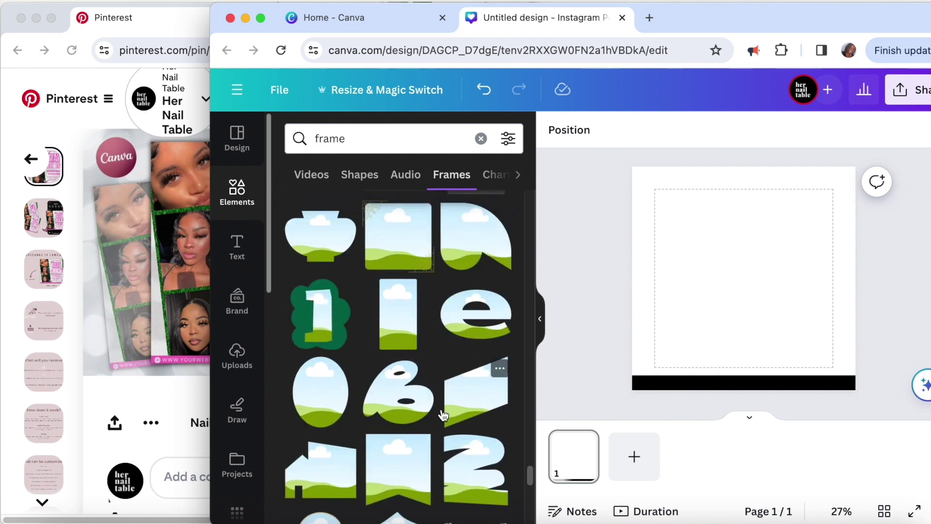
pyautogui.scroll(-10, 442, 416)
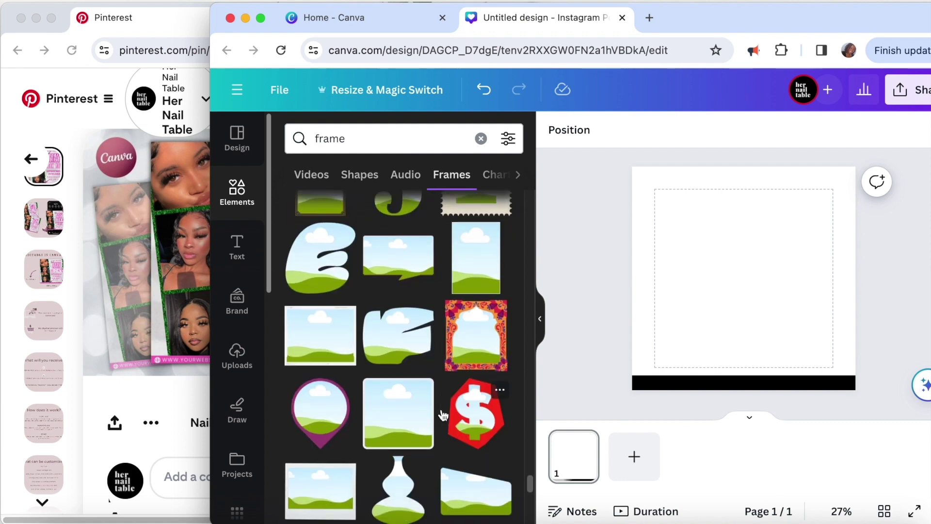
pyautogui.scroll(-10, 442, 416)
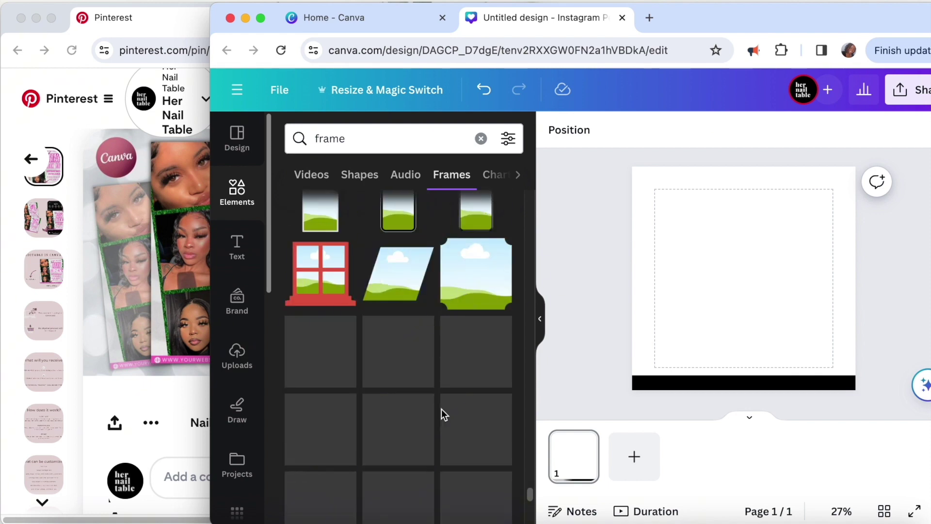
pyautogui.scroll(-10, 442, 415)
# Try a 'photo frame' search, inspect the grid frame, then search 'film frame'
pyautogui.click(397, 140)
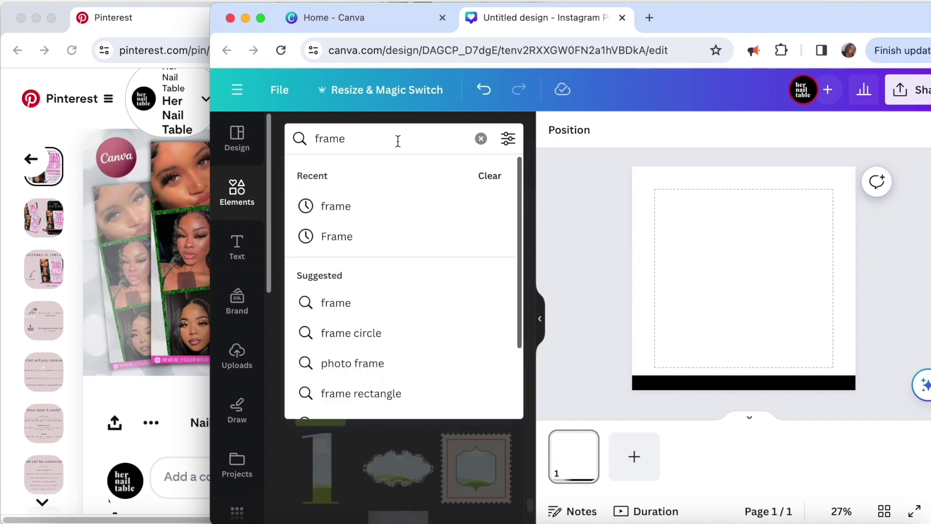
pyautogui.write('p')
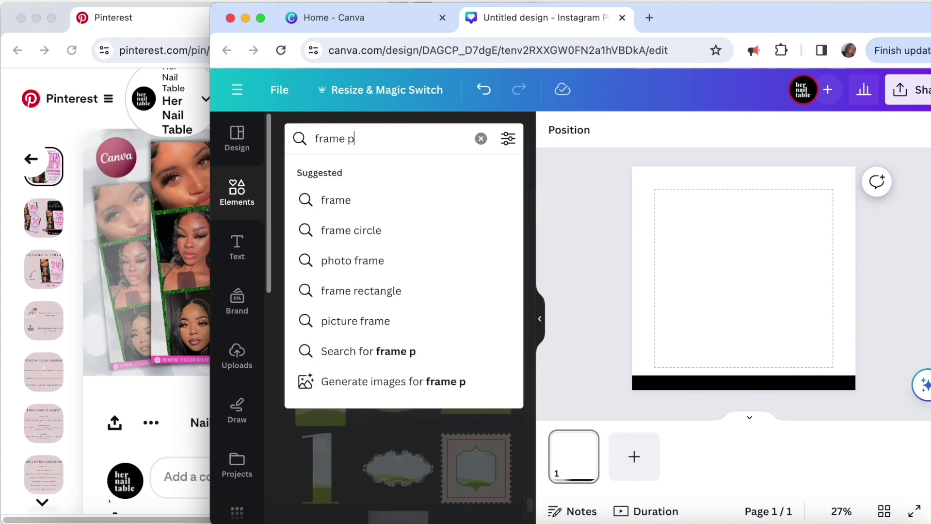
pyautogui.write('hto')
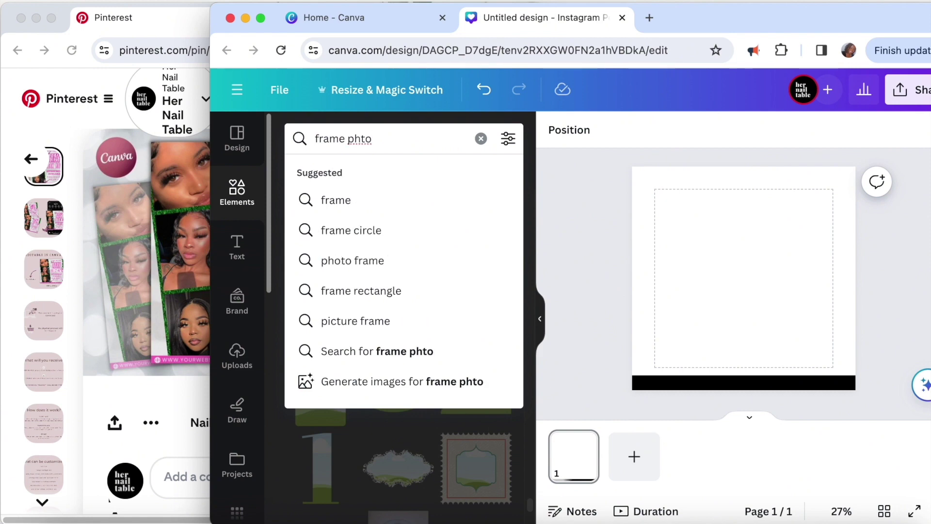
pyautogui.click(406, 270)
pyautogui.scroll(-5, 471, 378)
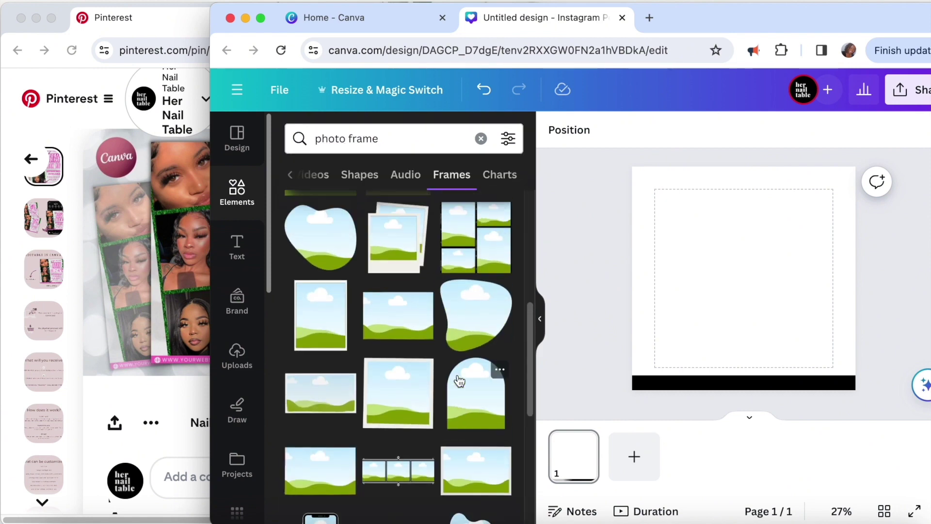
pyautogui.click(500, 214)
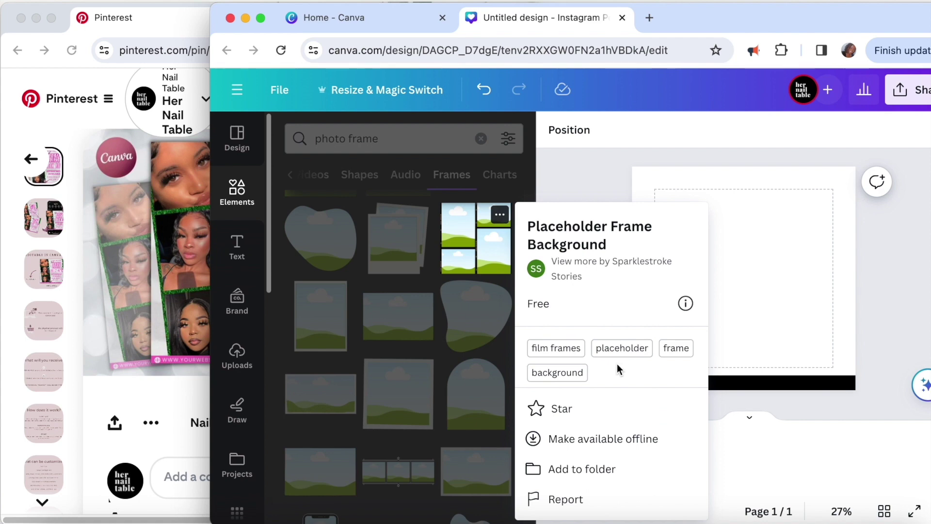
pyautogui.click(329, 139)
pyautogui.tripleClick(328, 140)
pyautogui.write('film frame')
pyautogui.press('Return')
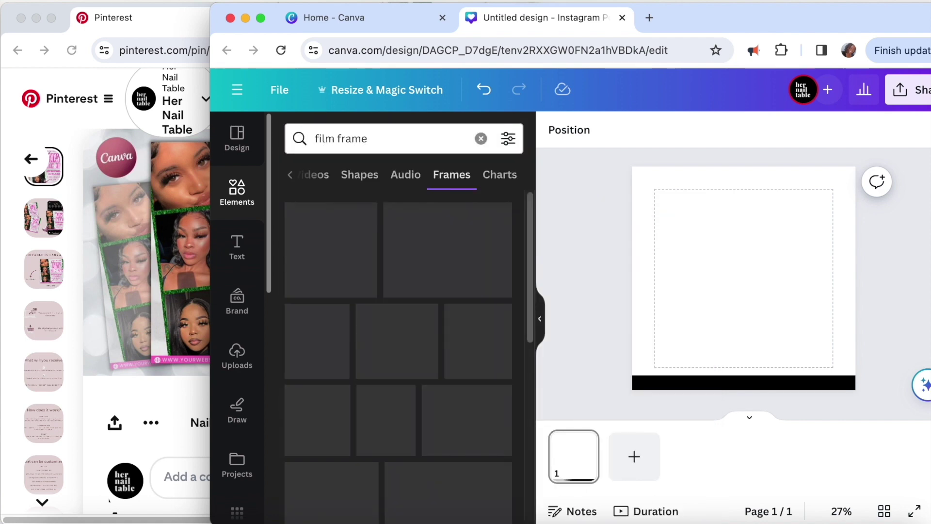
# Add the vertical three-frame film strip along the left edge, tilted slightly and enlarged
pyautogui.click(398, 392)
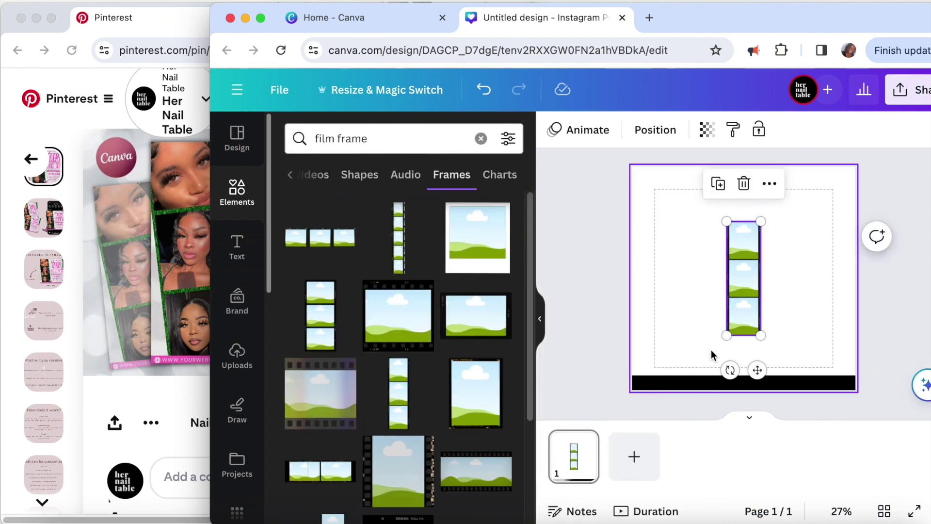
pyautogui.moveTo(726, 336); pyautogui.dragTo(708, 391)
pyautogui.moveTo(730, 271); pyautogui.dragTo(656, 229)
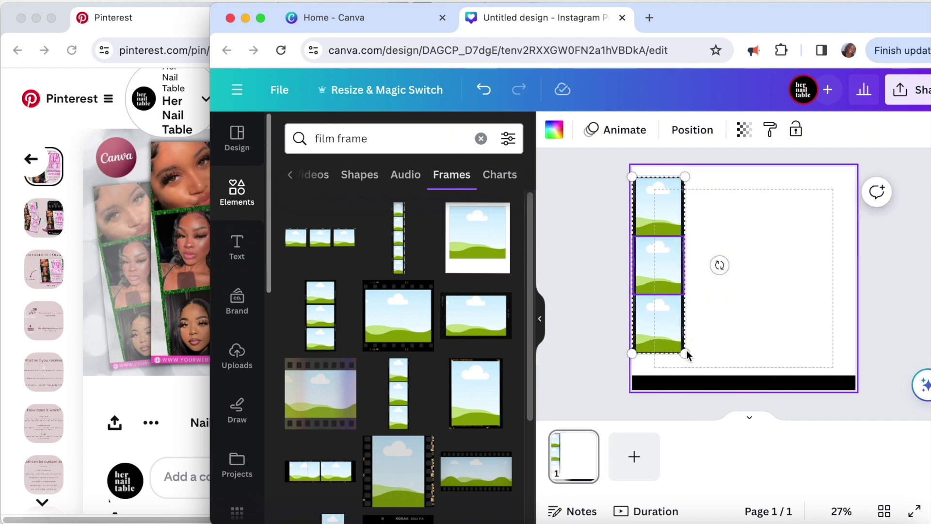
pyautogui.moveTo(686, 353); pyautogui.dragTo(831, 440)
pyautogui.moveTo(674, 293); pyautogui.dragTo(666, 264)
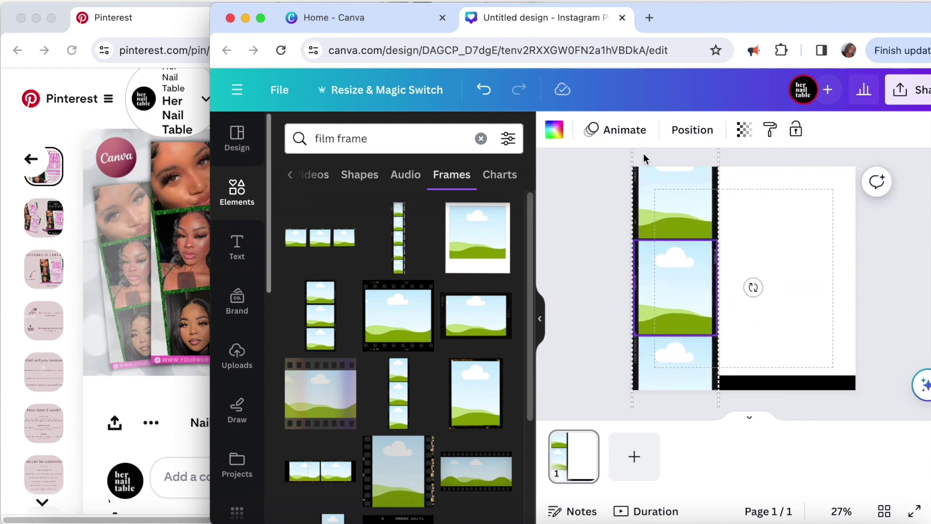
pyautogui.moveTo(719, 395); pyautogui.dragTo(711, 340)
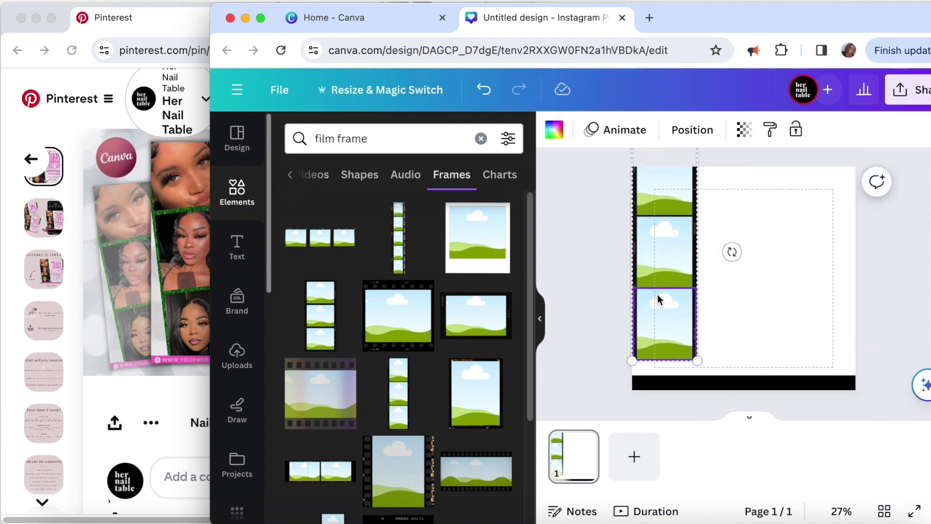
pyautogui.moveTo(659, 301)
pyautogui.mouseDown()
pyautogui.moveTo(661, 316)
pyautogui.moveTo(661, 305)
pyautogui.mouseUp()
pyautogui.moveTo(732, 266)
pyautogui.mouseDown()
pyautogui.moveTo(745, 256)
pyautogui.moveTo(728, 256)
pyautogui.moveTo(735, 259)
pyautogui.mouseUp()
pyautogui.moveTo(687, 303); pyautogui.dragTo(690, 307)
pyautogui.moveTo(723, 378); pyautogui.dragTo(737, 407)
pyautogui.click(613, 333)
# Send the film strip backward behind the black bar and enlarge it past the page edges
pyautogui.click(718, 318)
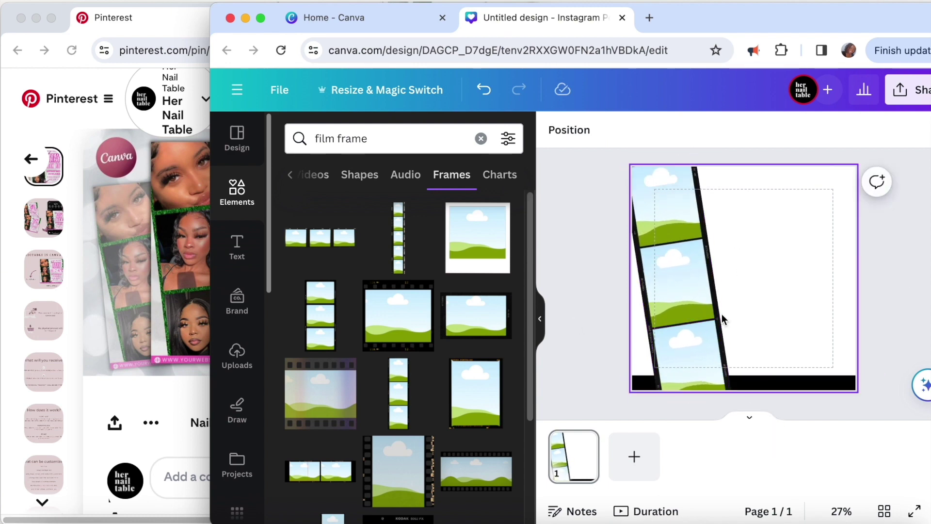
pyautogui.click(693, 130)
pyautogui.click(455, 169)
pyautogui.click(237, 192)
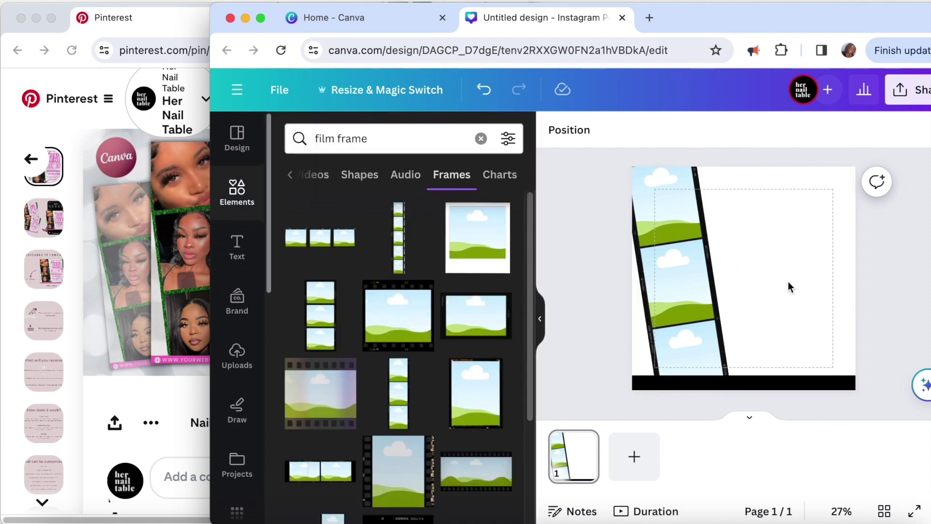
pyautogui.moveTo(616, 167); pyautogui.dragTo(609, 148)
pyautogui.click(926, 335)
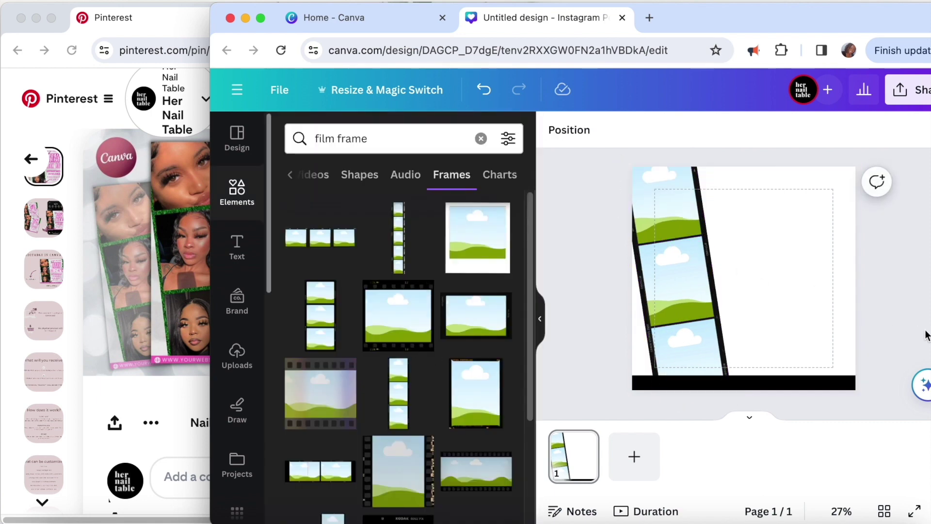
pyautogui.click(118, 406)
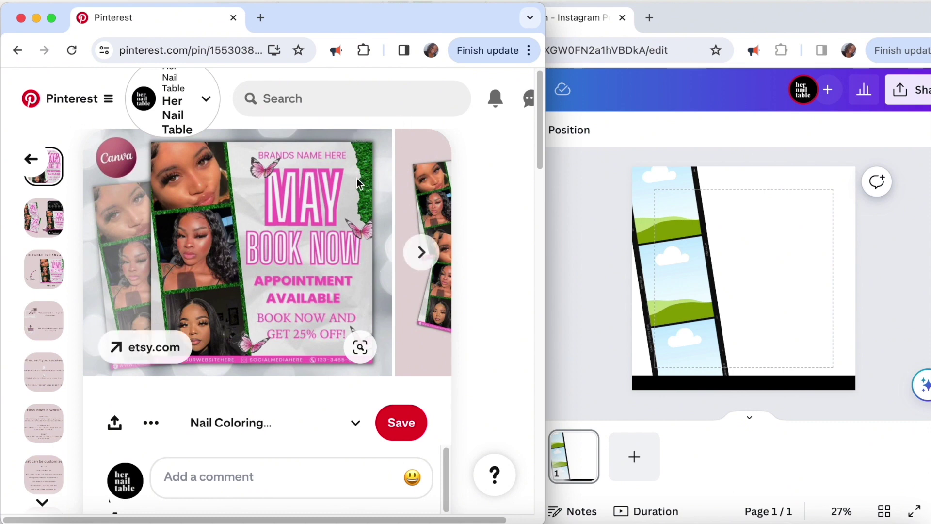
pyautogui.click(421, 252)
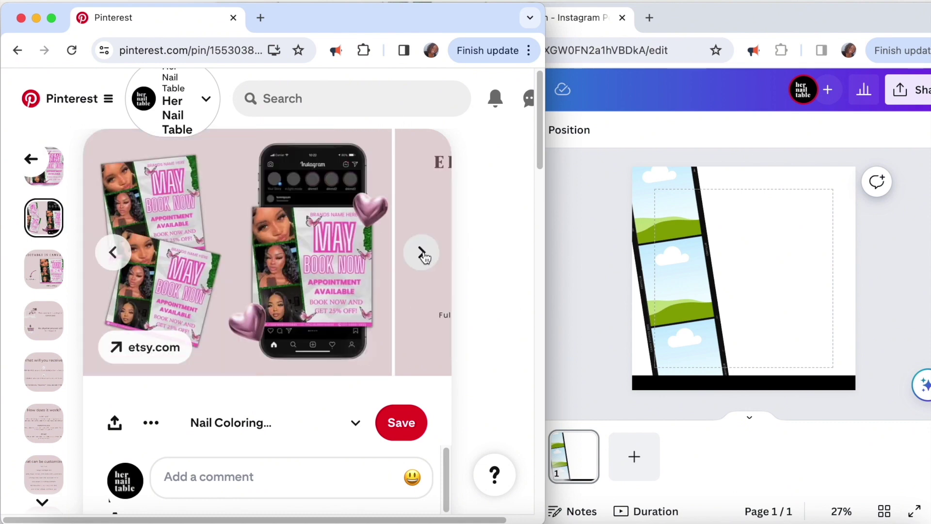
pyautogui.click(113, 252)
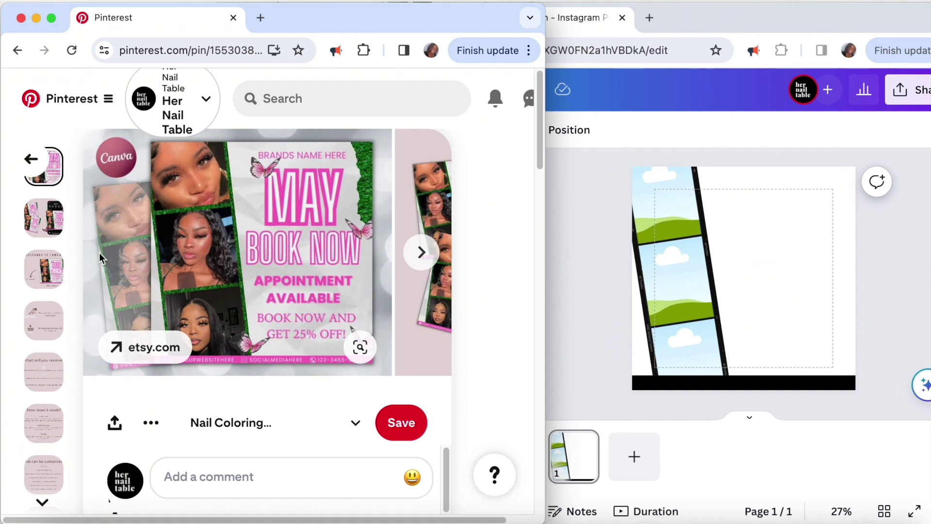
pyautogui.click(572, 262)
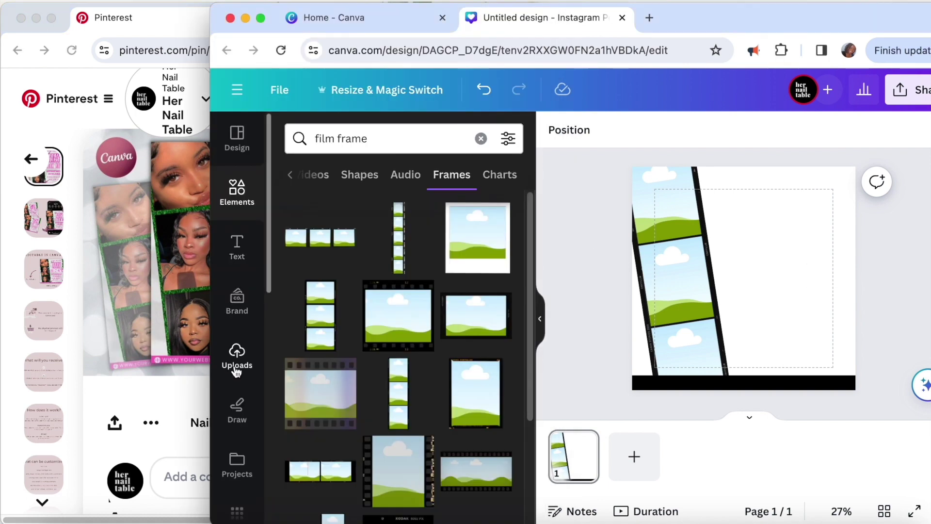
# Add the white silk stock photo and stretch it to cover the whole page
pyautogui.click(236, 368)
pyautogui.scroll(-5, 403, 415)
pyautogui.scroll(5, 403, 415)
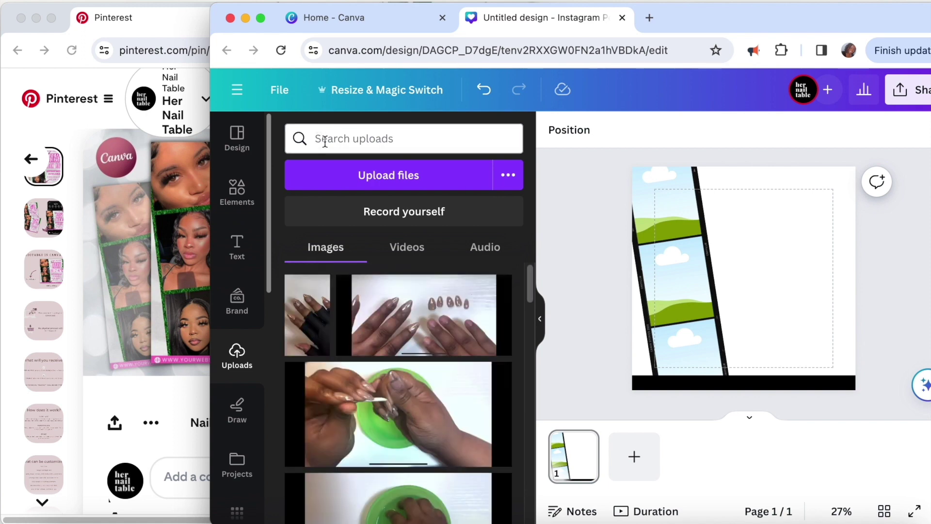
pyautogui.scroll(-3, 231, 470)
pyautogui.click(236, 429)
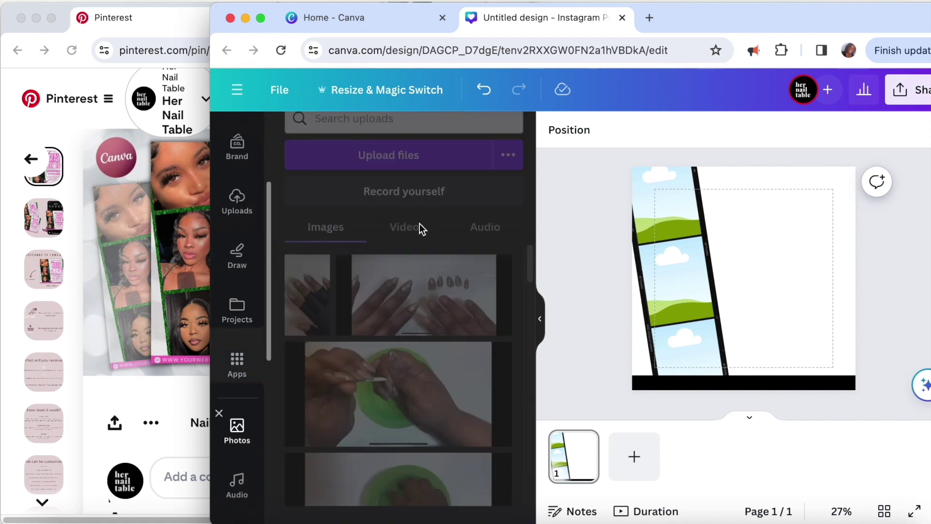
pyautogui.moveTo(719, 251); pyautogui.dragTo(766, 221)
pyautogui.click(830, 130)
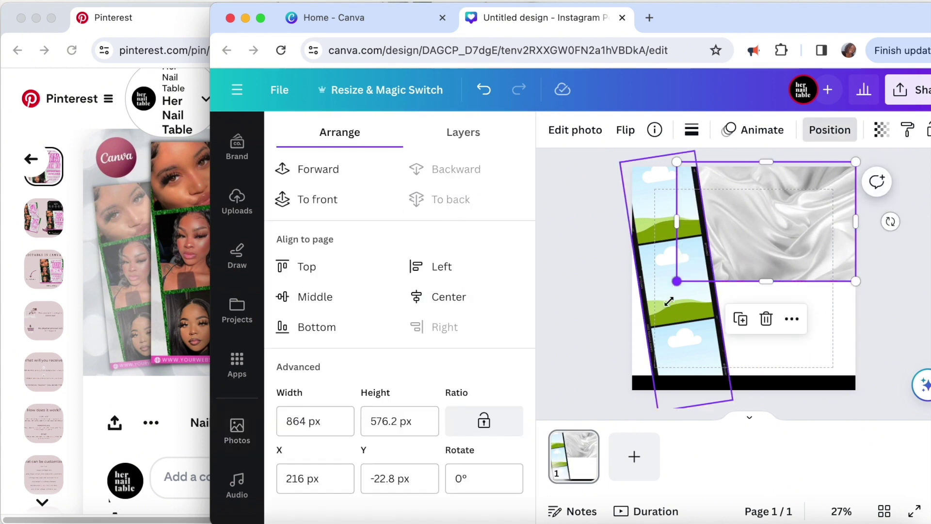
pyautogui.moveTo(677, 280); pyautogui.dragTo(590, 465)
# Lower the silk photo's transparency to 28 so it sits softly behind the strip
pyautogui.click(881, 129)
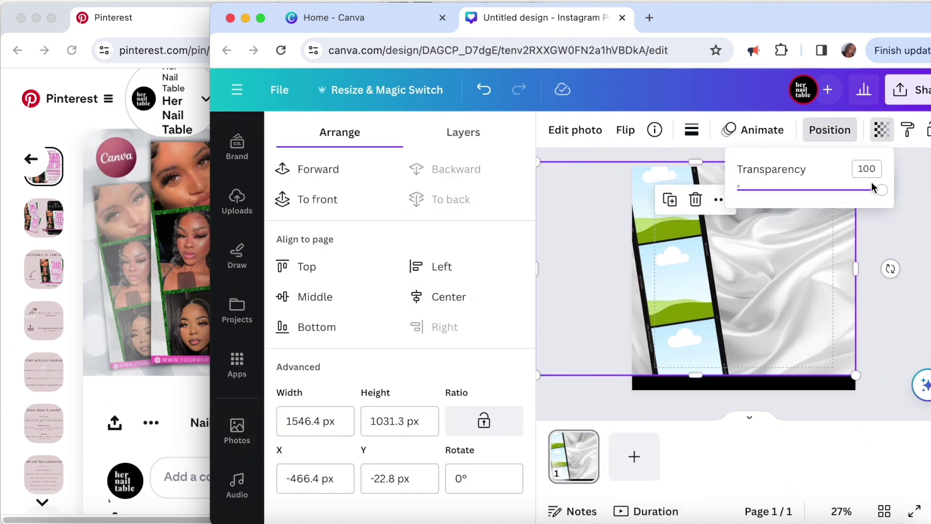
pyautogui.moveTo(873, 190); pyautogui.dragTo(766, 211)
pyautogui.press('Escape')
pyautogui.press('Escape')
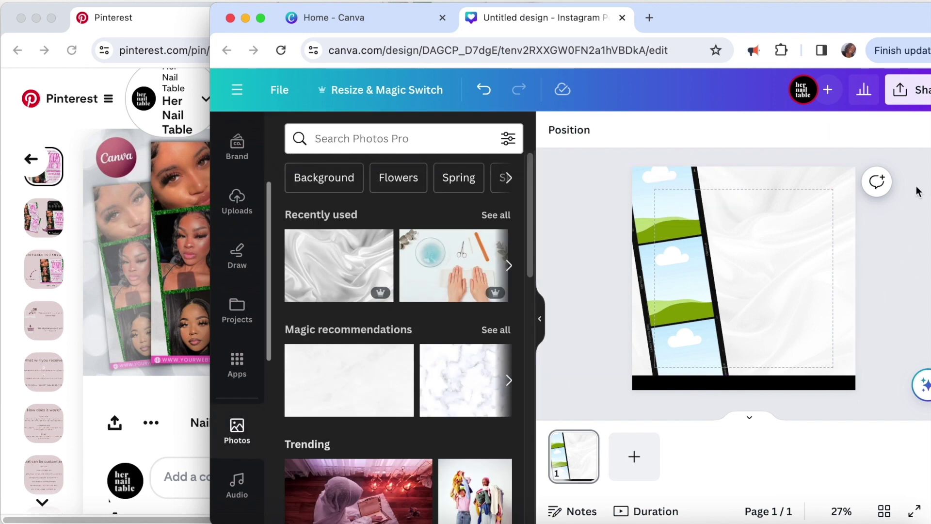
pyautogui.click(812, 197)
pyautogui.click(880, 130)
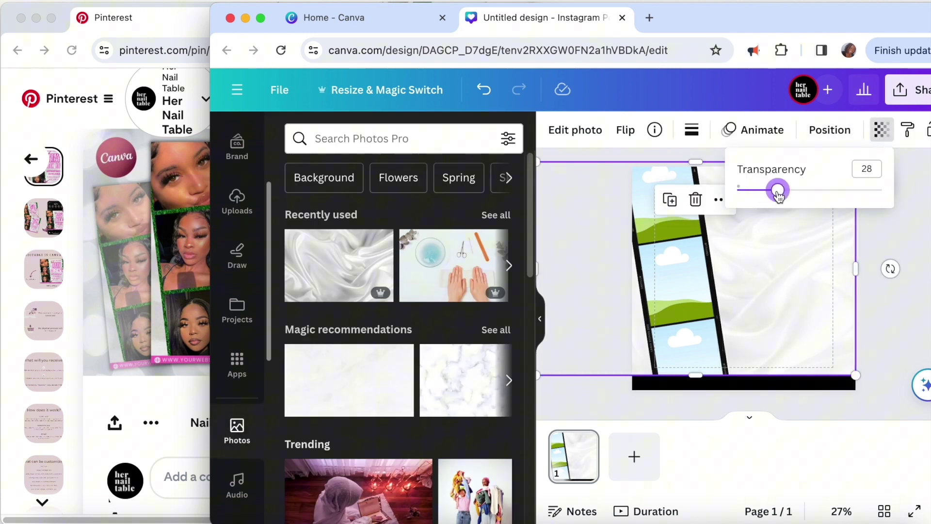
pyautogui.click(924, 278)
pyautogui.click(357, 138)
# Search Elements for 'chrome butterfly', briefly retrying 'film frame' and just 'chrome'
pyautogui.write('cho')
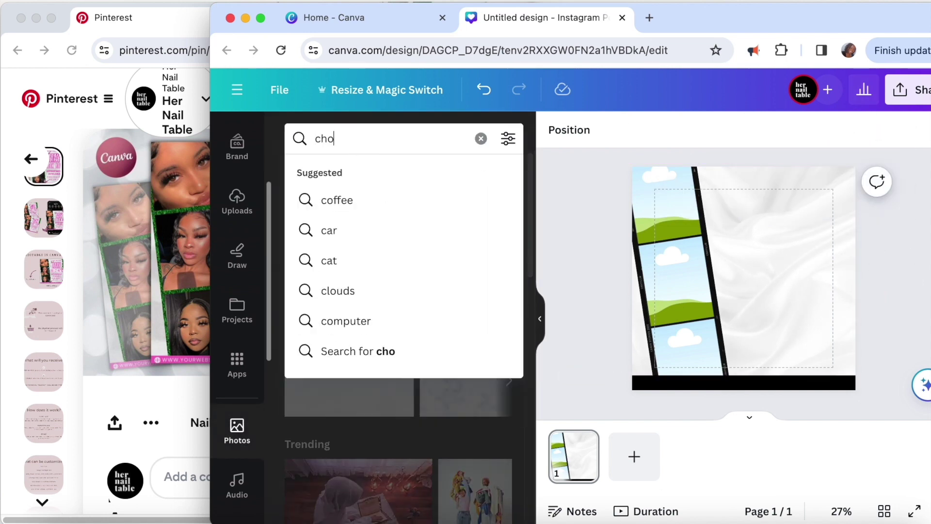
pyautogui.write('ome butter')
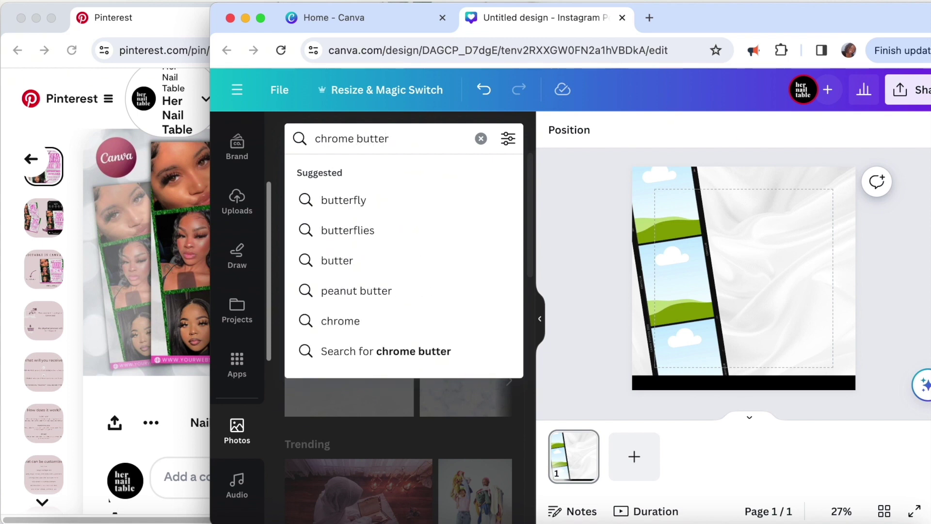
pyautogui.write('fly')
pyautogui.press('Return')
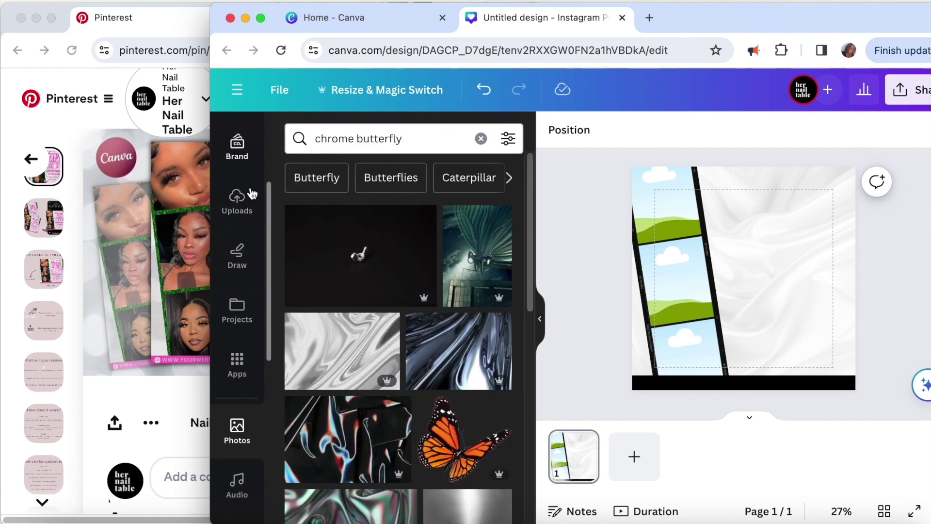
pyautogui.scroll(3, 252, 194)
pyautogui.click(238, 177)
pyautogui.tripleClick(396, 138)
pyautogui.write('film frame')
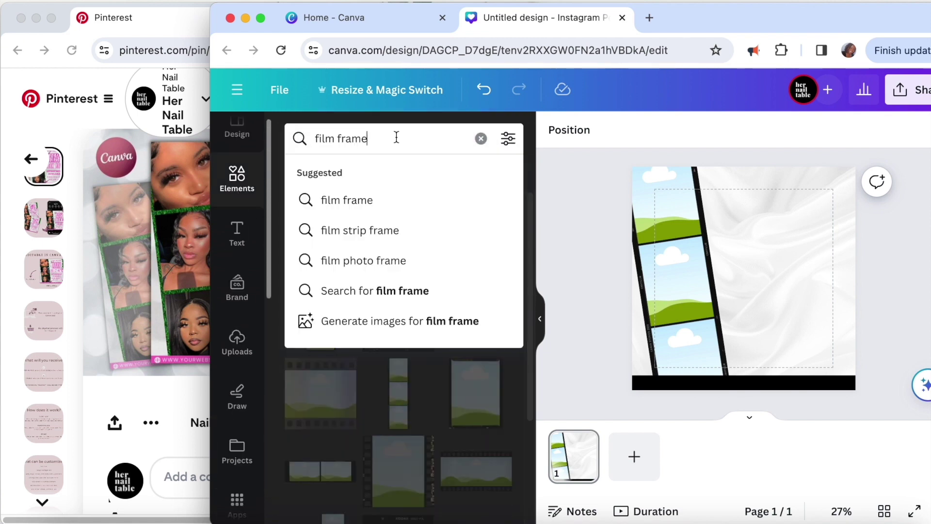
pyautogui.press('Return')
pyautogui.tripleClick(393, 138)
pyautogui.write('chrome butterfly')
pyautogui.press('Return')
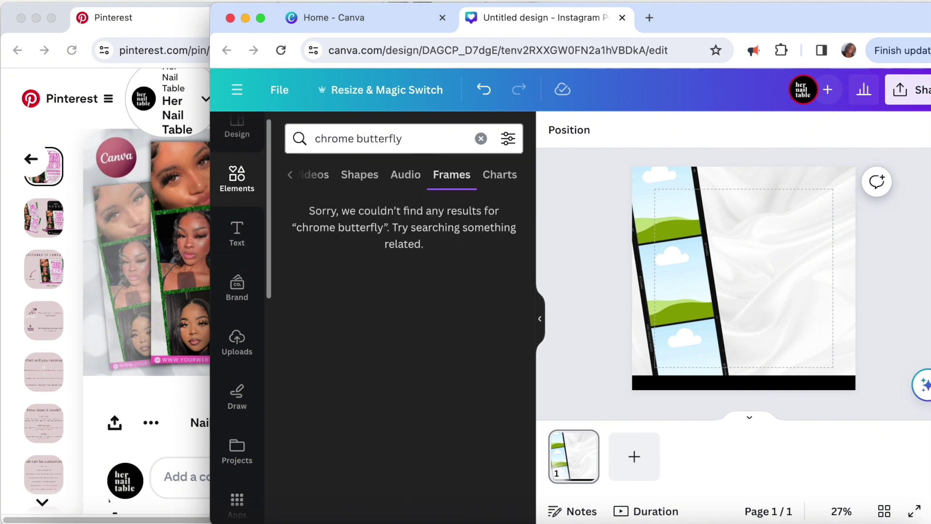
pyautogui.doubleClick(379, 139)
pyautogui.press('BackSpace')
pyautogui.press('Return')
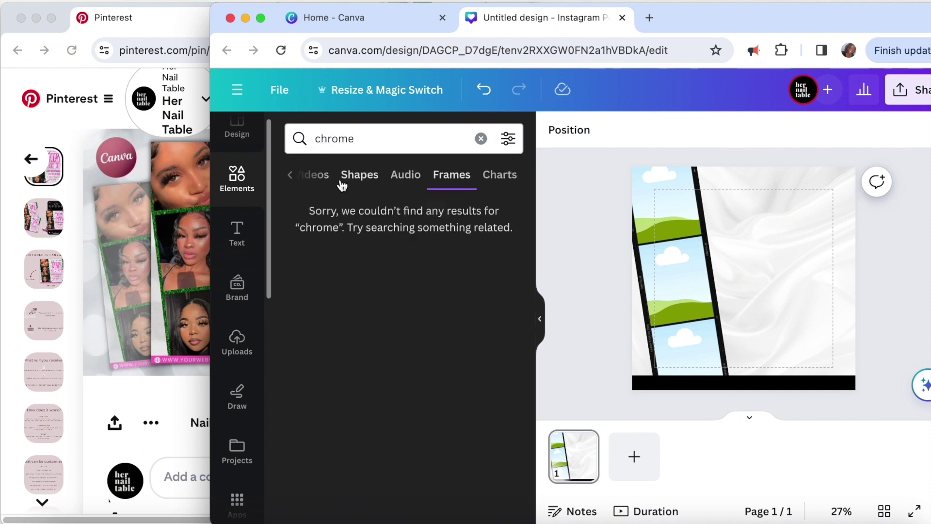
# Pick the Graphics tab with the chrome butterfly suggestion, add a butterfly, shrink it, then delete it
pyautogui.hscroll(-2, 313, 177)
pyautogui.click(313, 177)
pyautogui.click(416, 138)
pyautogui.click(436, 206)
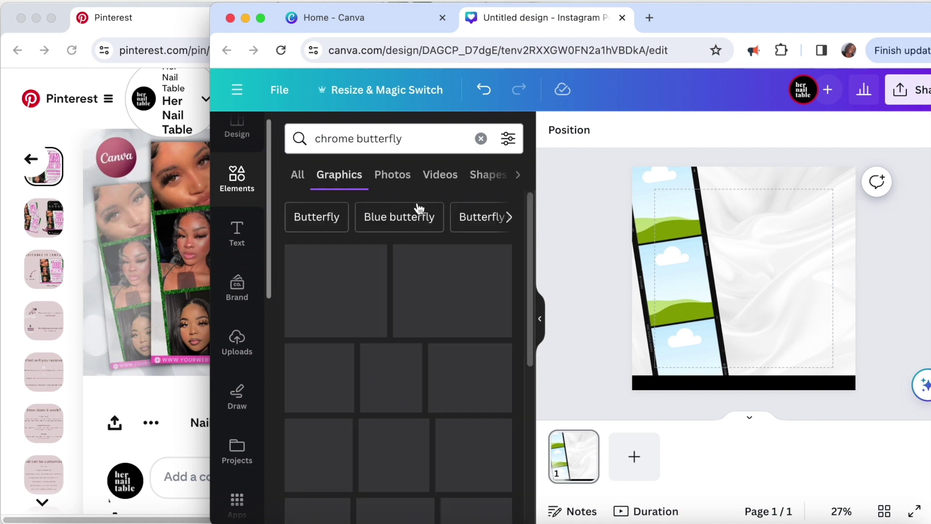
pyautogui.moveTo(528, 255)
pyautogui.mouseDown()
pyautogui.moveTo(528, 490)
pyautogui.moveTo(529, 213)
pyautogui.moveTo(531, 251)
pyautogui.mouseUp()
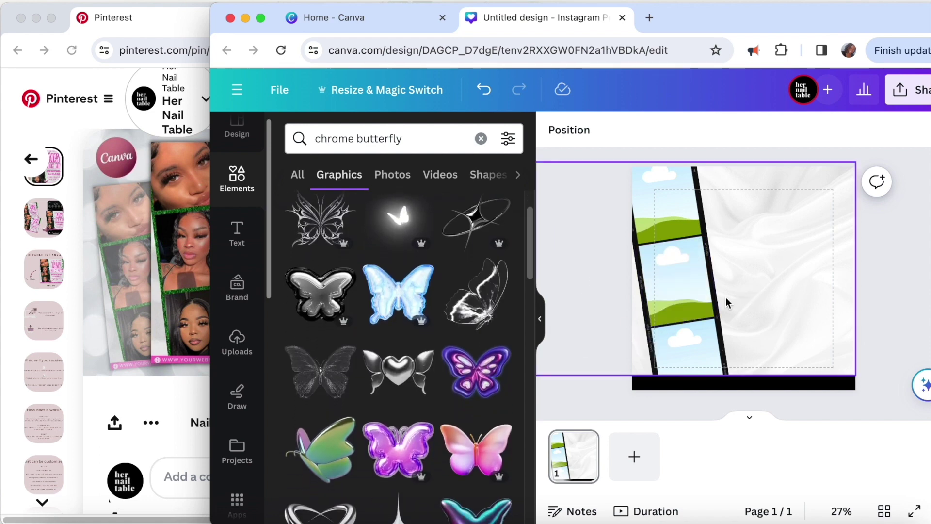
pyautogui.click(477, 307)
pyautogui.moveTo(851, 167); pyautogui.dragTo(704, 326)
pyautogui.click(745, 274)
# Check both images of the Pinterest reference pin
pyautogui.click(121, 408)
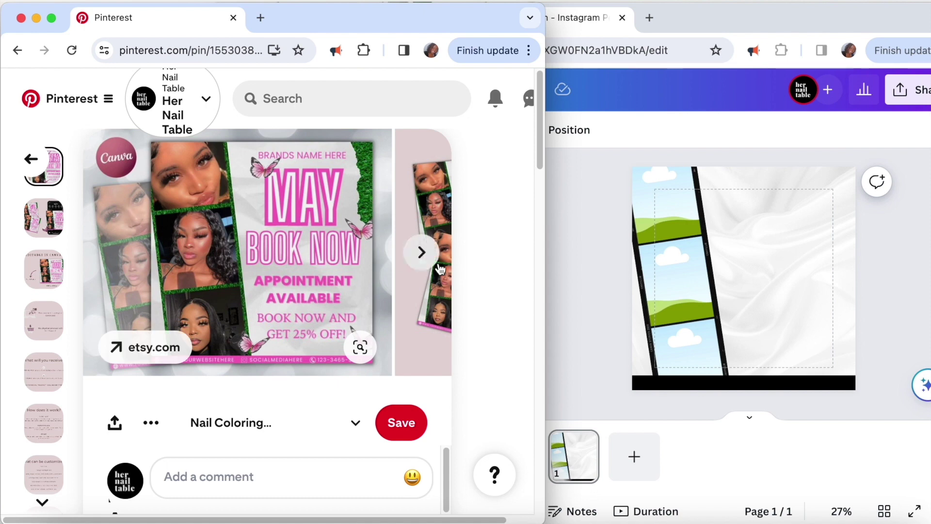
pyautogui.click(420, 251)
pyautogui.click(113, 253)
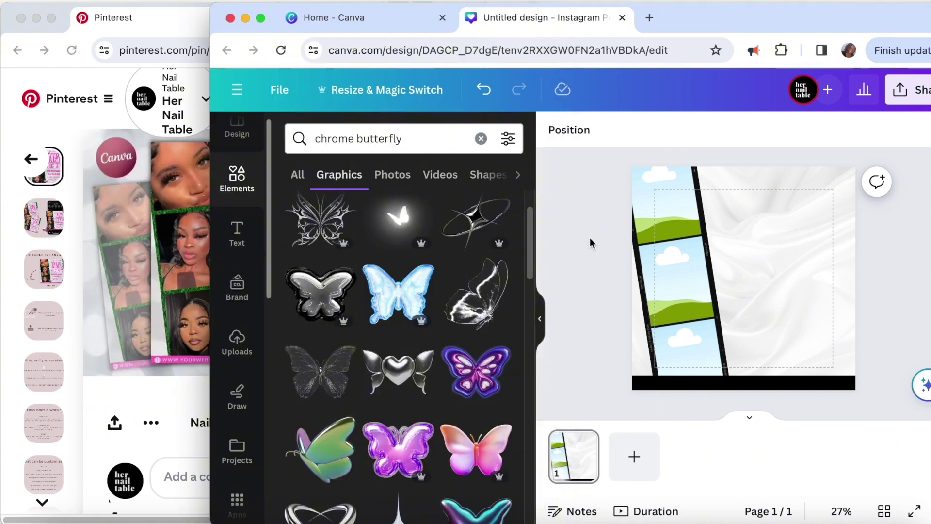
# Add an enlarged 'MAY' text box to the right of the film strip
pyautogui.click(236, 228)
pyautogui.click(399, 183)
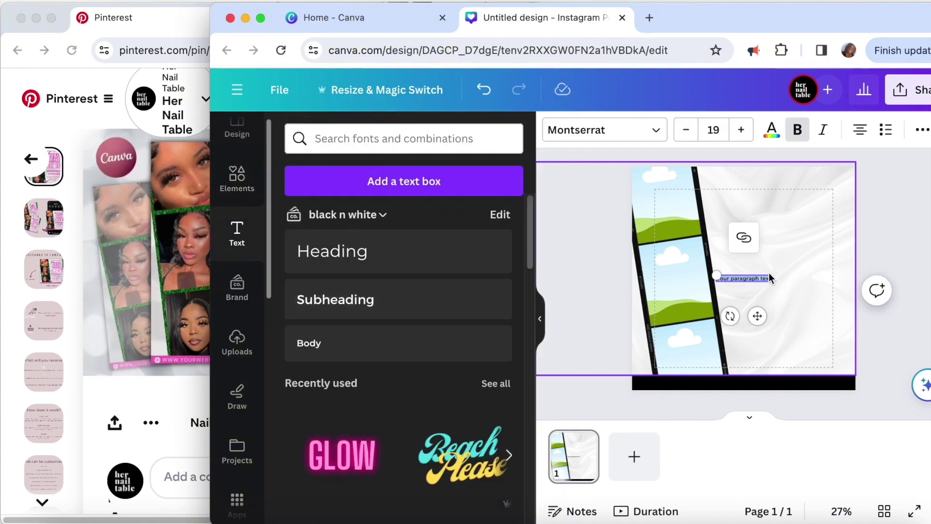
pyautogui.moveTo(555, 270); pyautogui.dragTo(485, 249)
pyautogui.moveTo(718, 264); pyautogui.dragTo(777, 264)
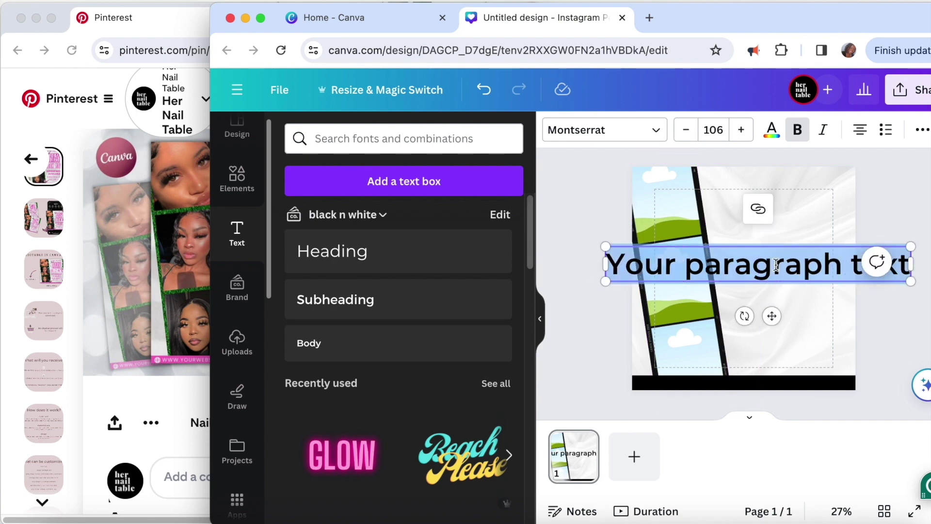
pyautogui.write('Ma')
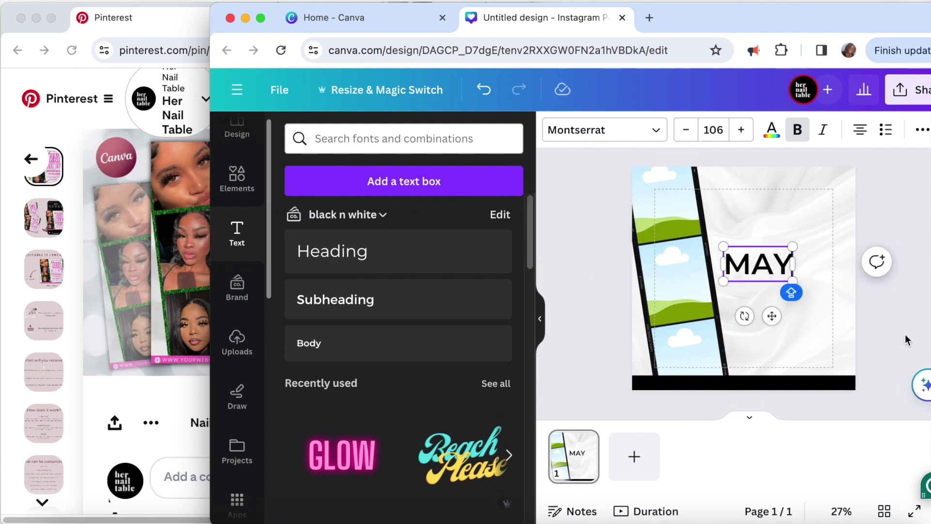
pyautogui.moveTo(756, 251); pyautogui.dragTo(766, 228)
pyautogui.click(100, 403)
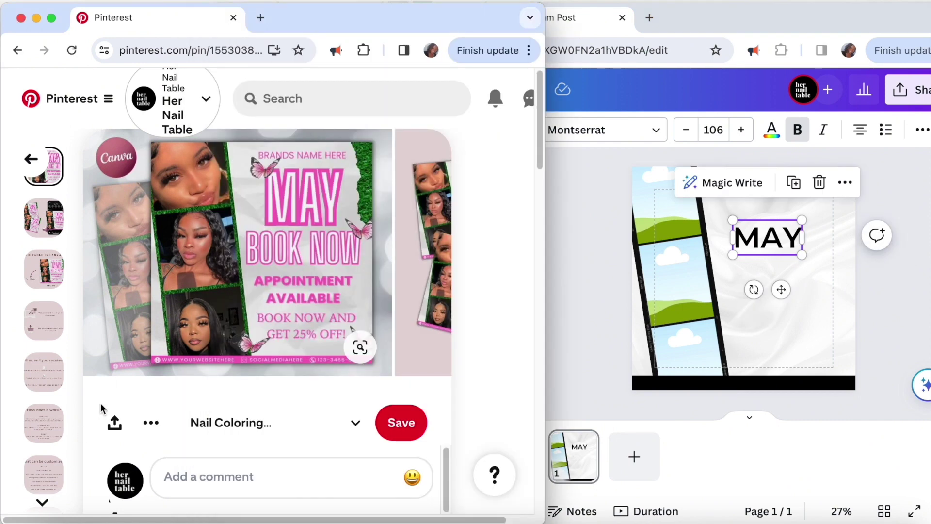
pyautogui.click(768, 237)
pyautogui.moveTo(781, 290)
pyautogui.mouseDown()
pyautogui.moveTo(787, 277)
pyautogui.moveTo(788, 293)
pyautogui.moveTo(785, 283)
pyautogui.mouseUp()
# Duplicate MAY, retype the top copy as 'Brand name here' and shrink its font
pyautogui.press('super+d')
pyautogui.doubleClick(783, 200)
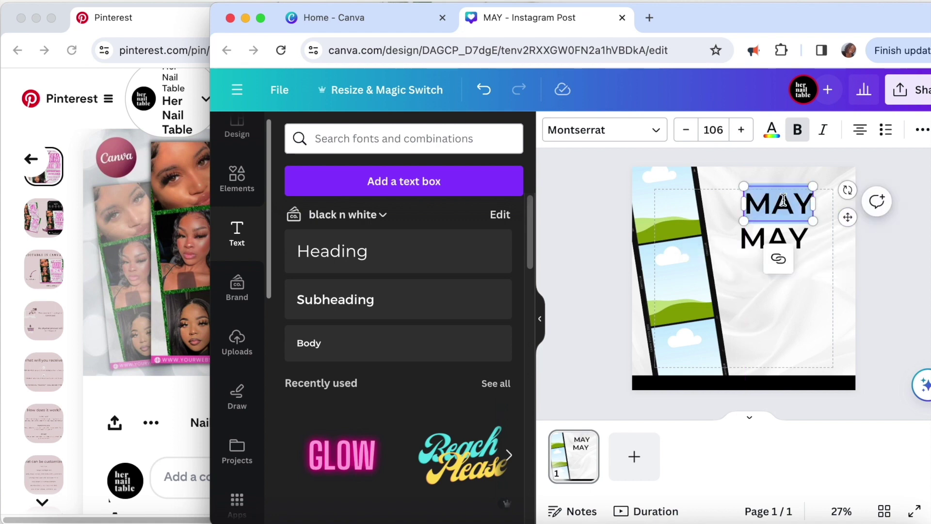
pyautogui.write('bRBrand name here')
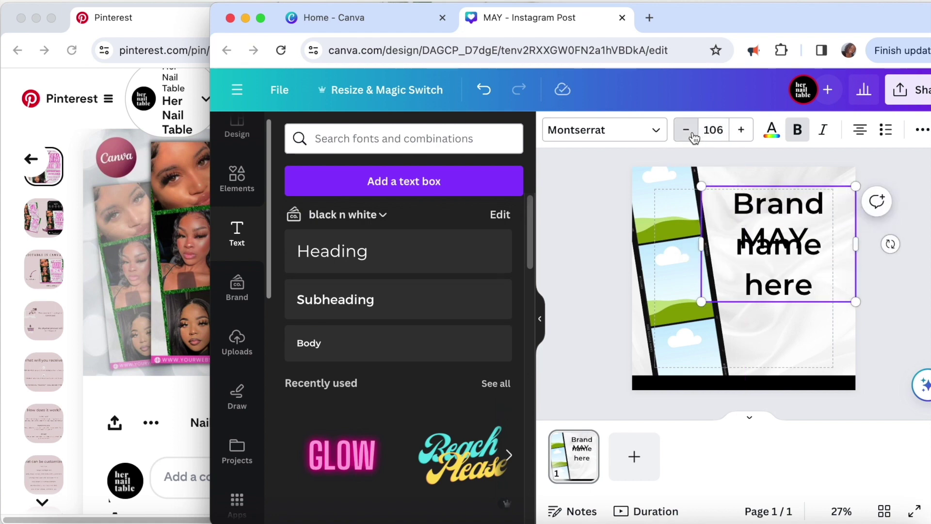
pyautogui.moveTo(693, 137); pyautogui.dragTo(693, 138)
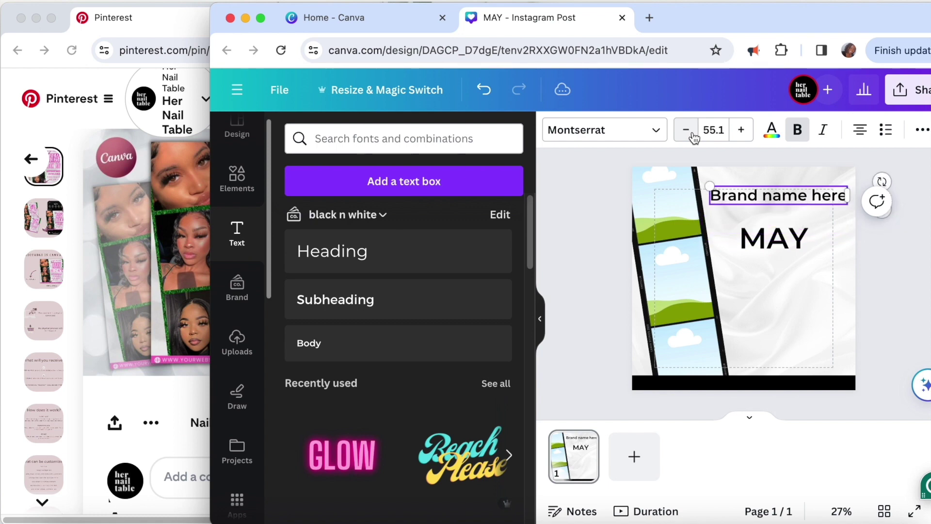
pyautogui.click(122, 394)
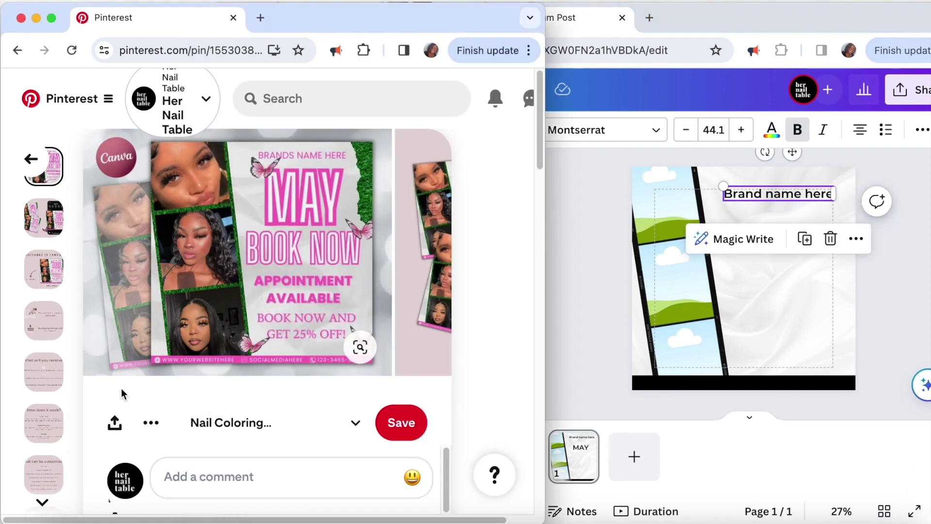
pyautogui.click(927, 286)
pyautogui.click(783, 269)
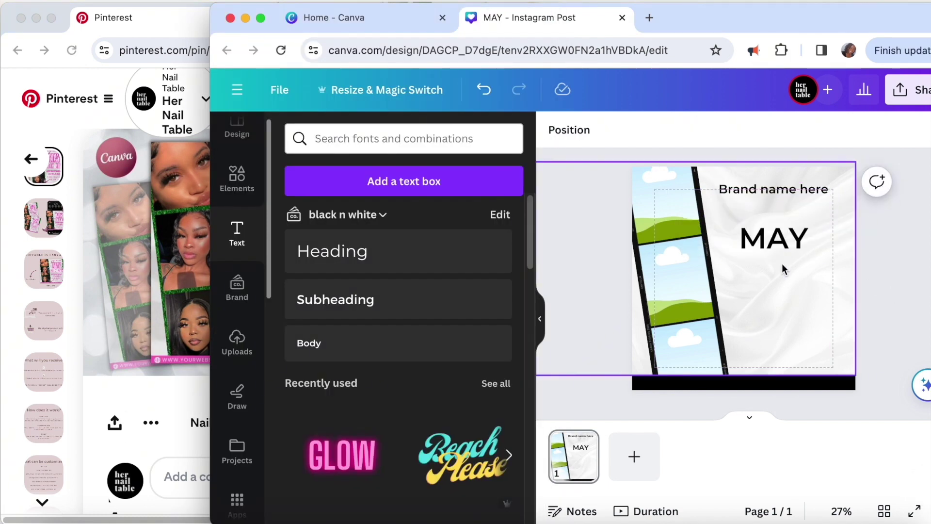
pyautogui.click(773, 240)
# Resize the ARE YOU headline line and move it left and up
pyautogui.moveTo(807, 254); pyautogui.dragTo(812, 259)
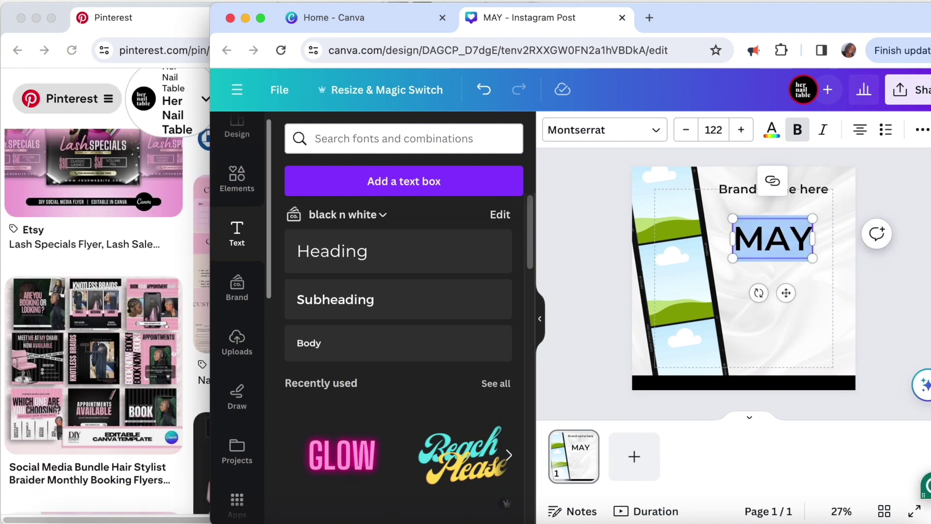
pyautogui.write('ARE YOU')
pyautogui.moveTo(689, 219); pyautogui.dragTo(785, 241)
pyautogui.moveTo(822, 286); pyautogui.dragTo(776, 278)
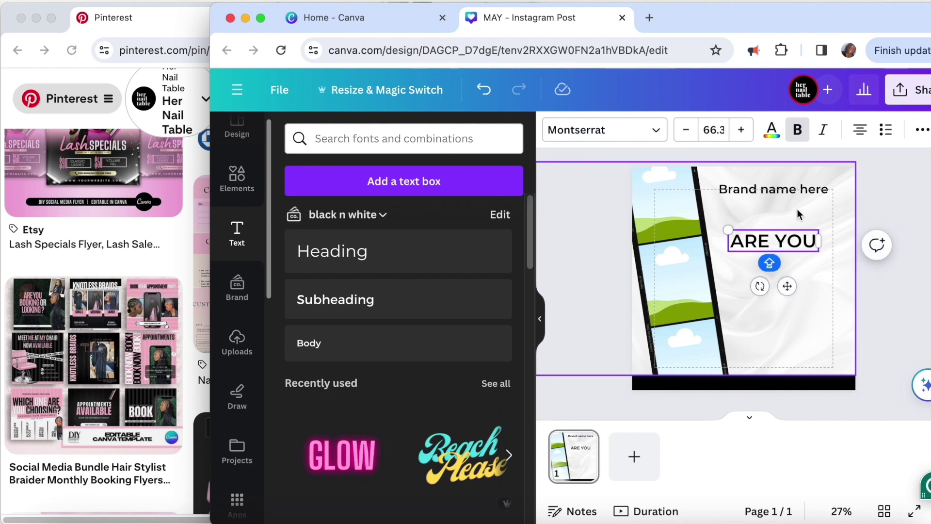
# Copy the word YOU and duplicate the ARE YOU text box
pyautogui.doubleClick(788, 241)
pyautogui.rightClick(785, 245)
pyautogui.click(735, 232)
pyautogui.rightClick(731, 241)
pyautogui.click(752, 231)
pyautogui.rightClick(763, 285)
pyautogui.click(831, 220)
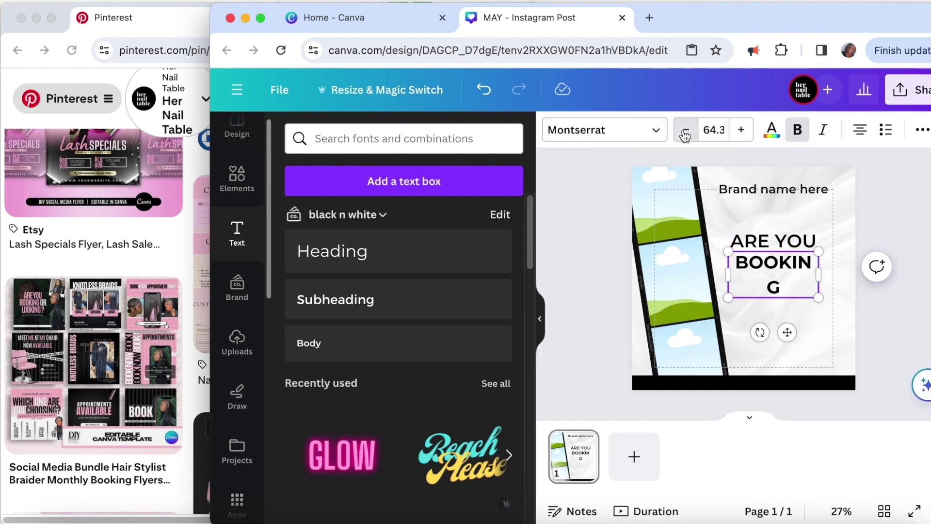
# Widen the BOOKING text box
pyautogui.click(913, 378)
pyautogui.click(571, 323)
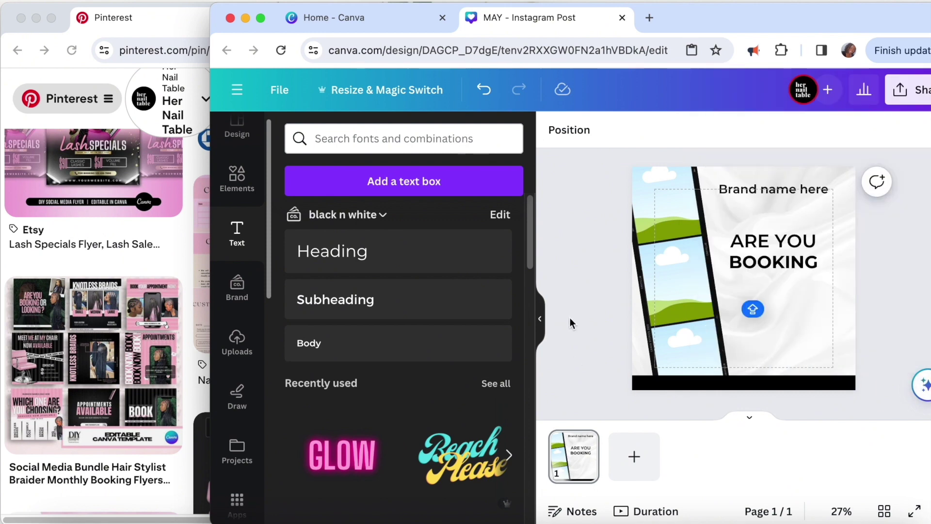
pyautogui.click(757, 263)
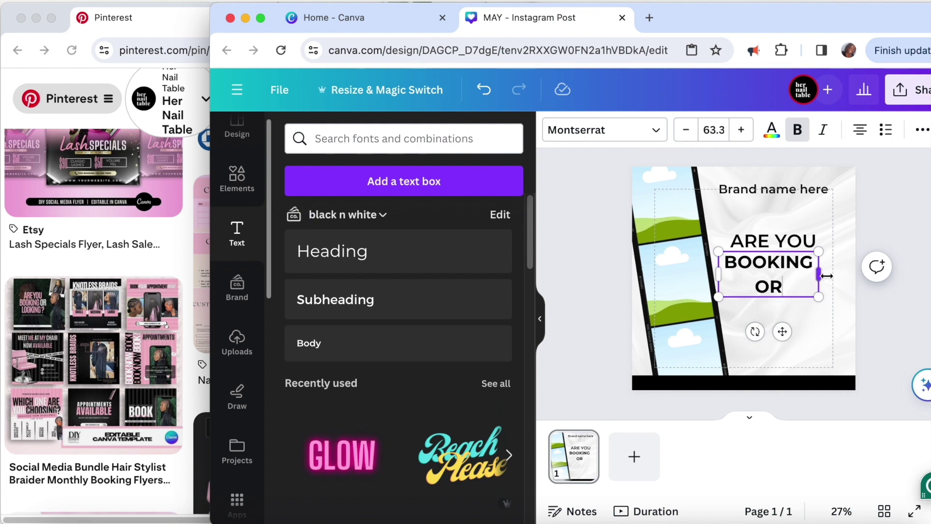
pyautogui.moveTo(827, 276); pyautogui.dragTo(834, 276)
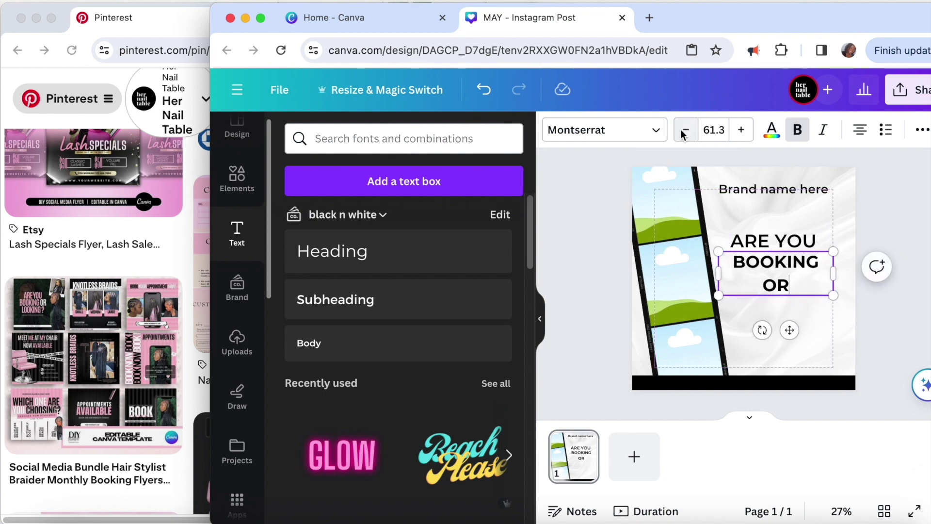
pyautogui.click(898, 334)
# Duplicate the BOOKING OR line and place the copy below it for LOOKING?
pyautogui.click(816, 270)
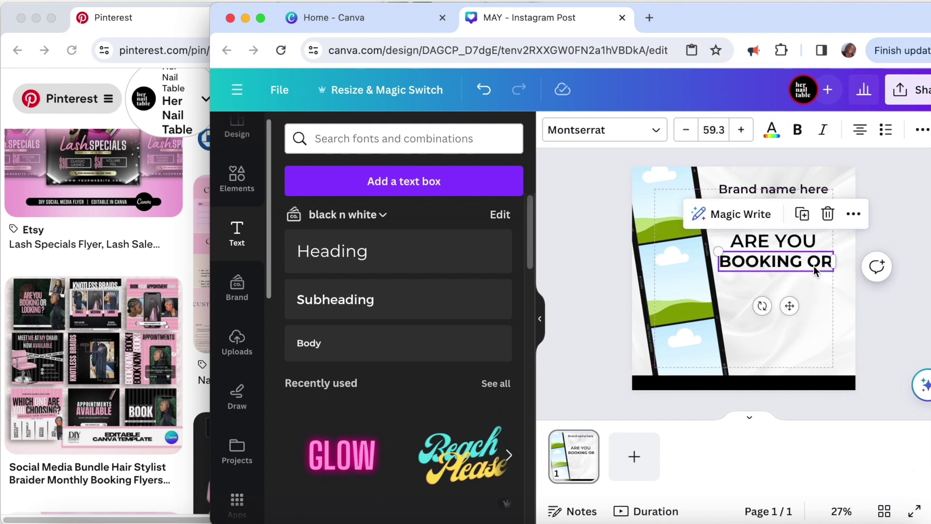
pyautogui.click(802, 214)
pyautogui.moveTo(790, 307); pyautogui.dragTo(796, 328)
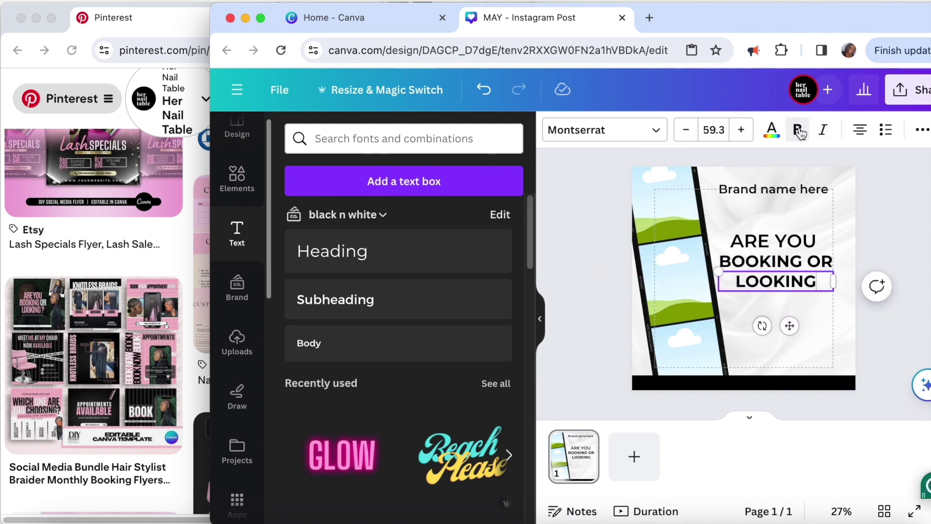
# Cycle through the headline lines and shift ARE YOU right to align it
pyautogui.hotkey('shift', 'Tab')
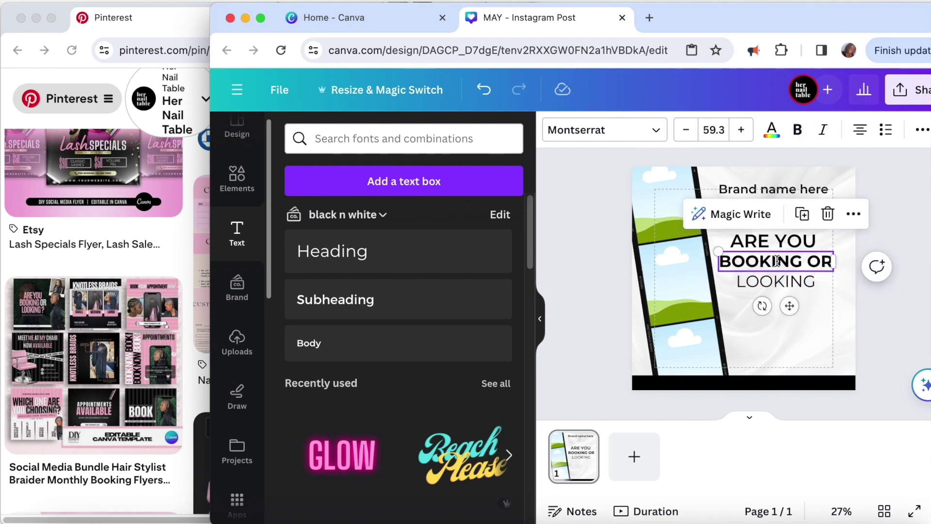
pyautogui.press('Return')
pyautogui.hotkey('shift', 'Tab')
pyautogui.press('Return')
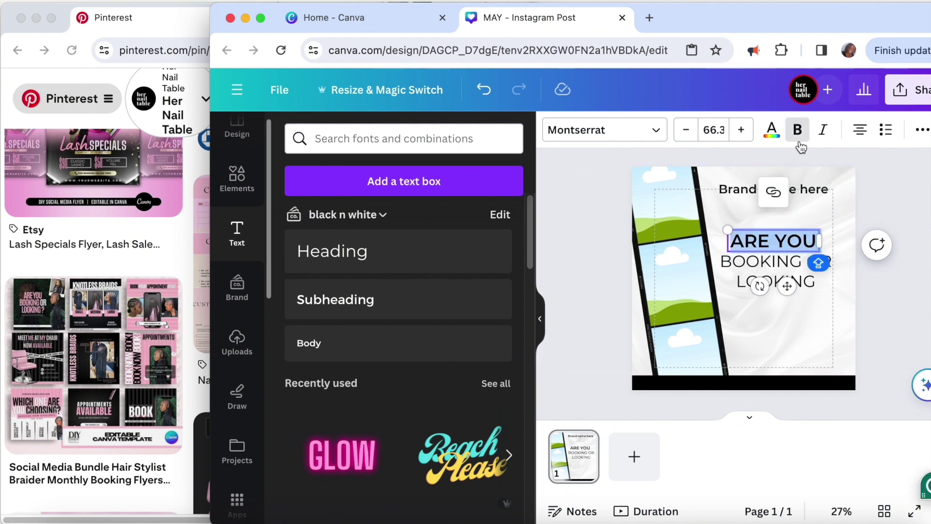
pyautogui.press('Escape')
pyautogui.press('Tab')
pyautogui.press('Return')
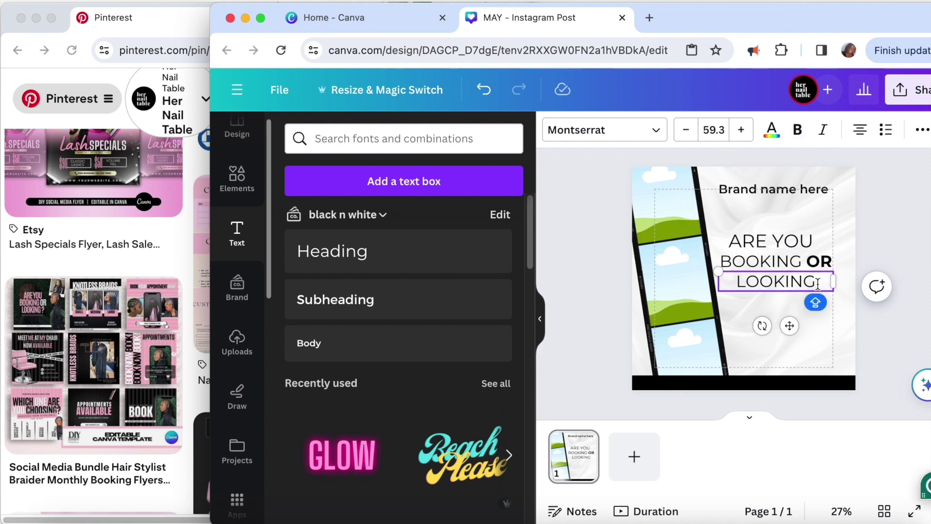
pyautogui.press('Escape')
pyautogui.press('Tab')
pyautogui.press('Escape')
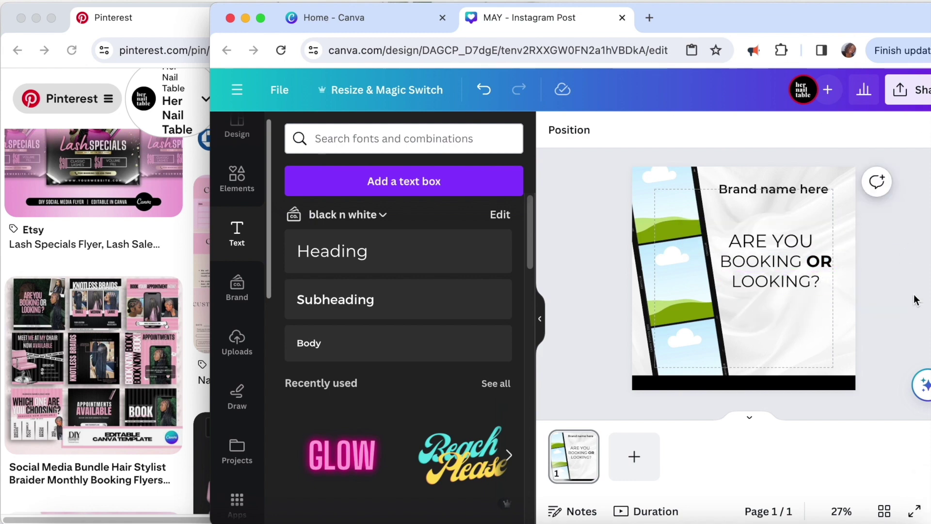
pyautogui.click(796, 239)
pyautogui.moveTo(796, 239); pyautogui.dragTo(790, 240)
# Set ARE YOU to font size 59.3, and BOOKING OR and LOOKING? to 60
pyautogui.click(714, 127)
pyautogui.write('59.3')
pyautogui.press('Return')
pyautogui.press('Tab')
pyautogui.write('60')
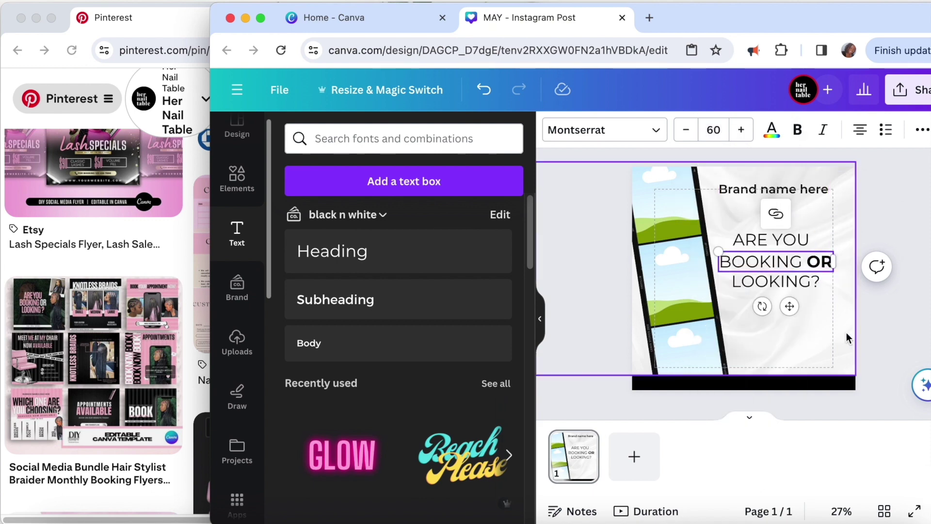
pyautogui.press('Return')
pyautogui.press('Tab')
pyautogui.click(707, 127)
pyautogui.write('60')
pyautogui.press('Return')
pyautogui.press('Tab')
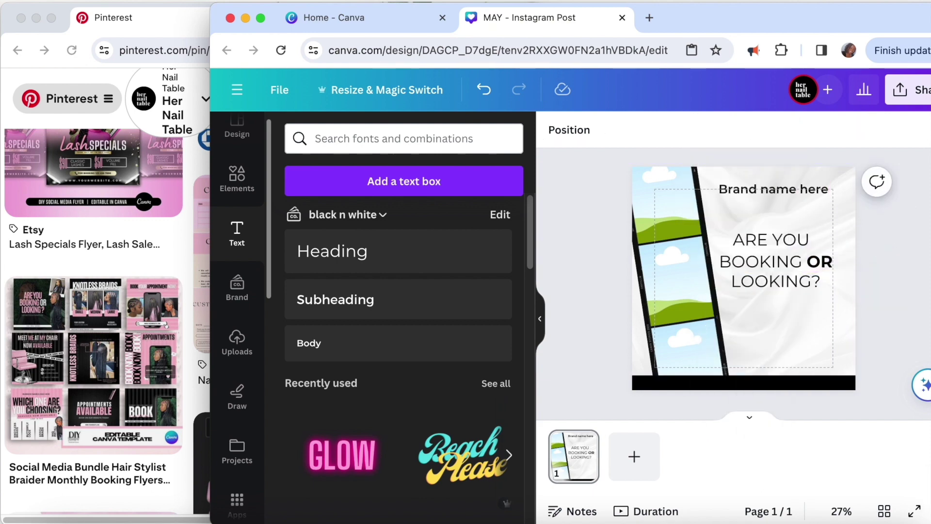
# Nudge the BOOKING OR line up to realign the three headline lines
pyautogui.click(786, 266)
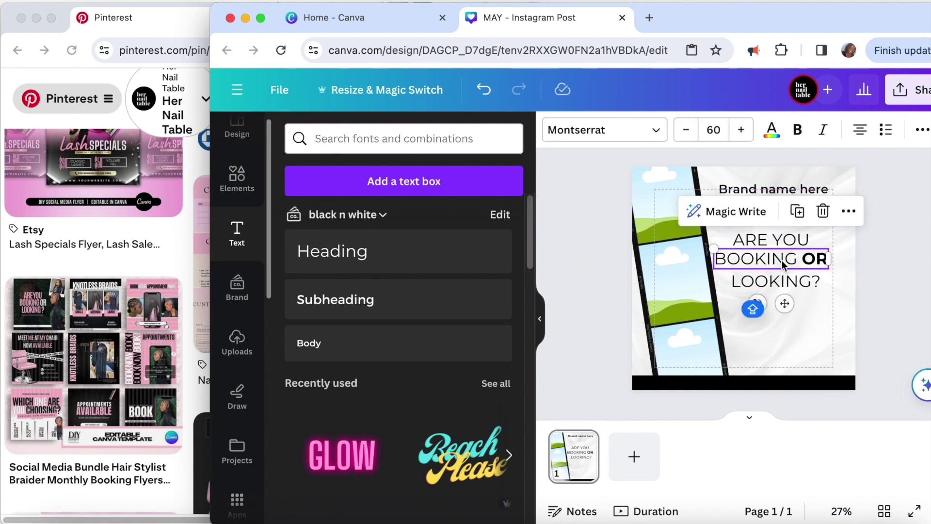
pyautogui.moveTo(786, 266); pyautogui.dragTo(801, 281)
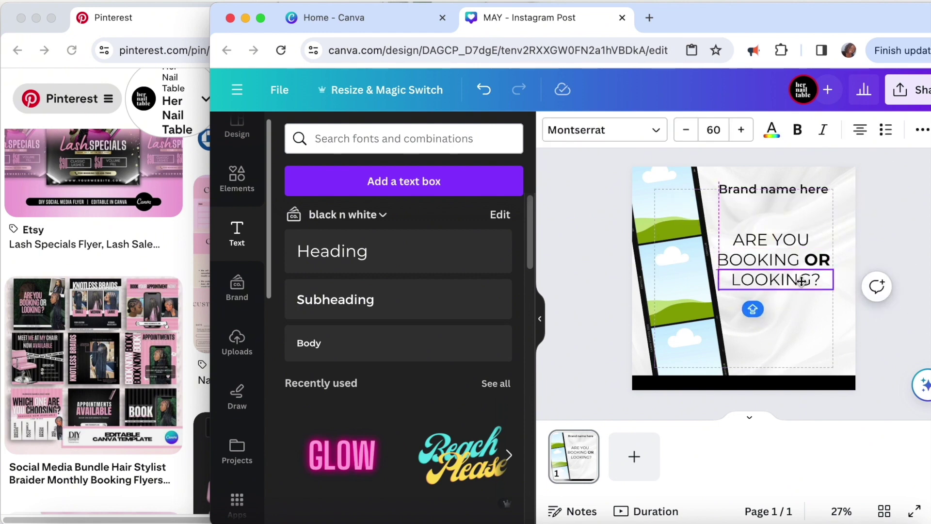
pyautogui.click(909, 316)
pyautogui.click(771, 237)
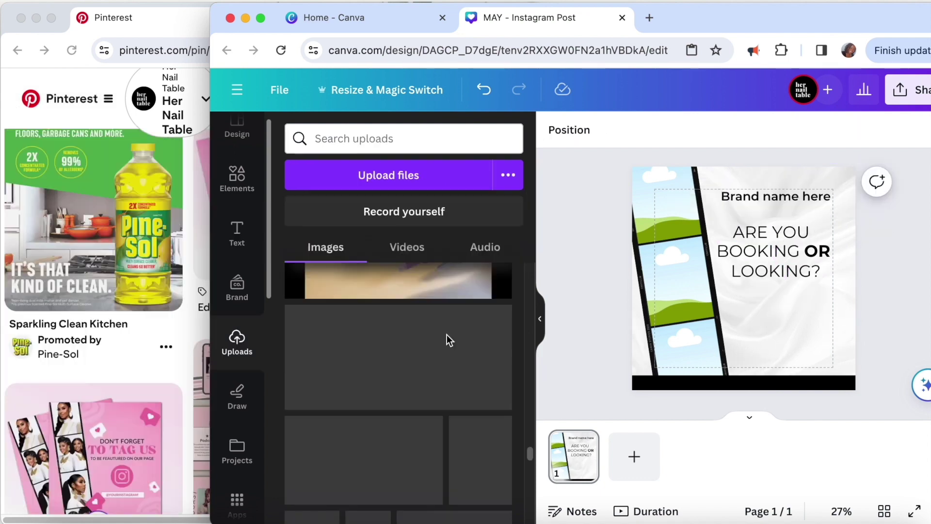
# Drop nail photos into the top, middle and bottom film frames, and place a chrome heart bottom right
pyautogui.scroll(-15, 447, 335)
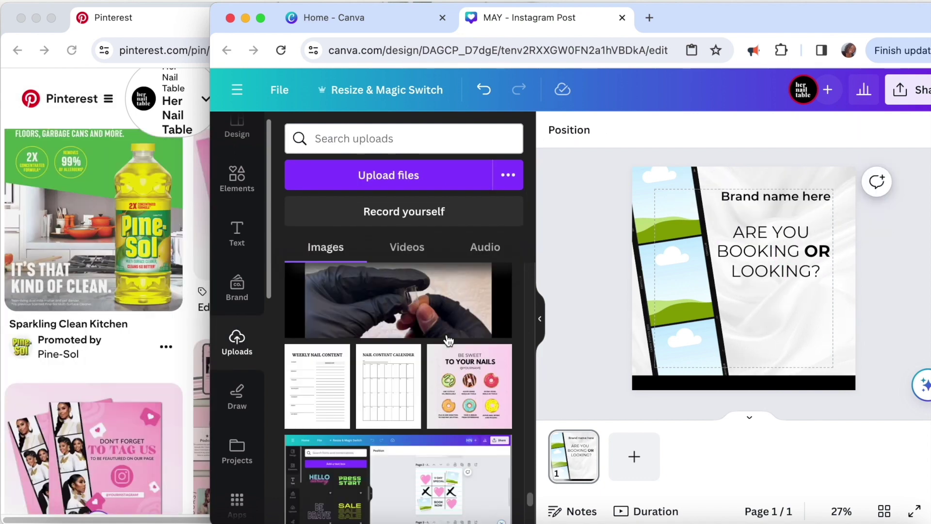
pyautogui.scroll(5, 447, 335)
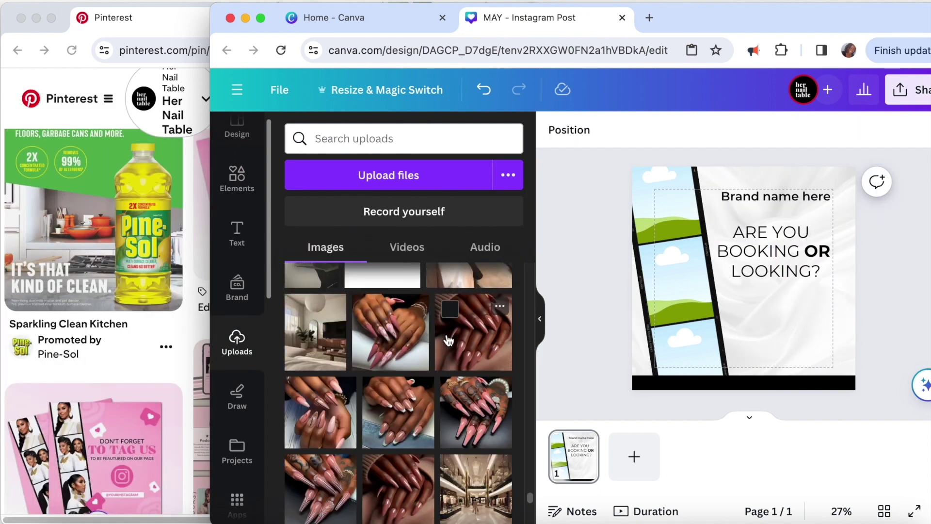
pyautogui.moveTo(684, 311); pyautogui.dragTo(667, 204)
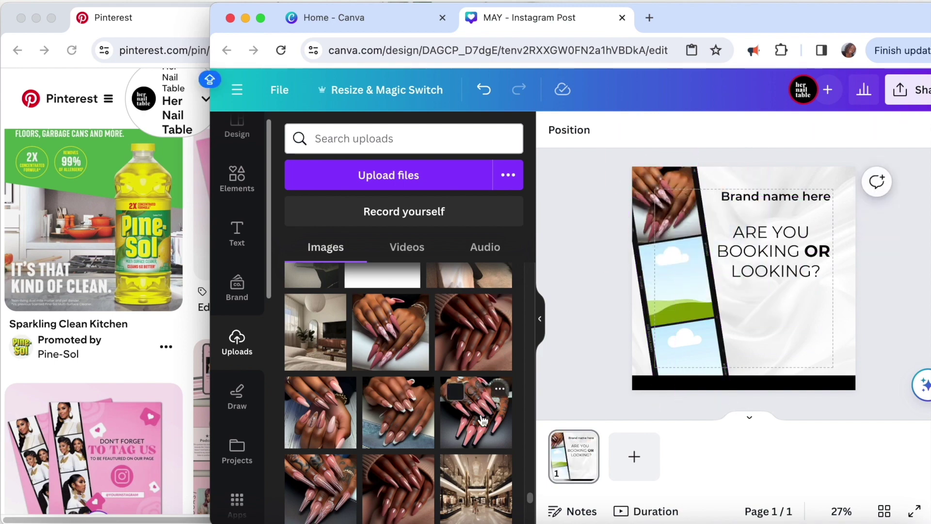
pyautogui.moveTo(482, 419); pyautogui.dragTo(674, 286)
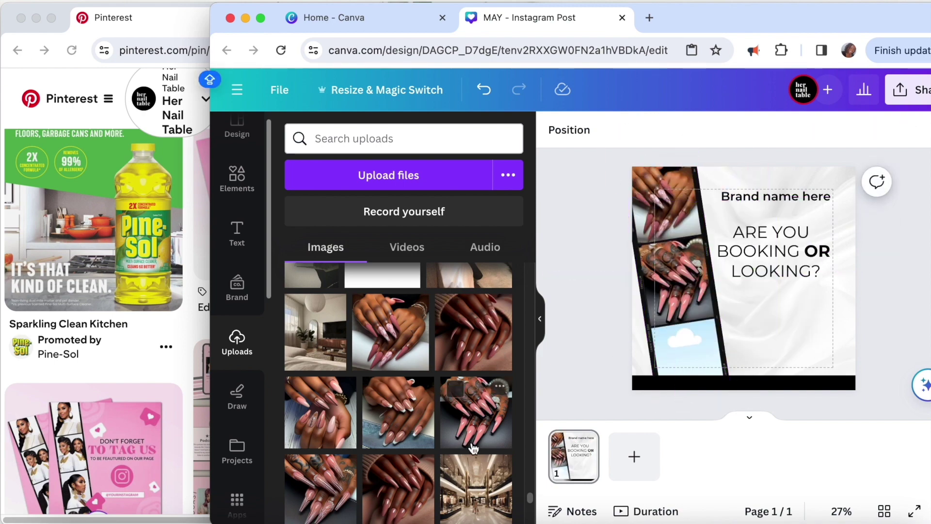
pyautogui.click(420, 420)
pyautogui.moveTo(744, 278); pyautogui.dragTo(684, 346)
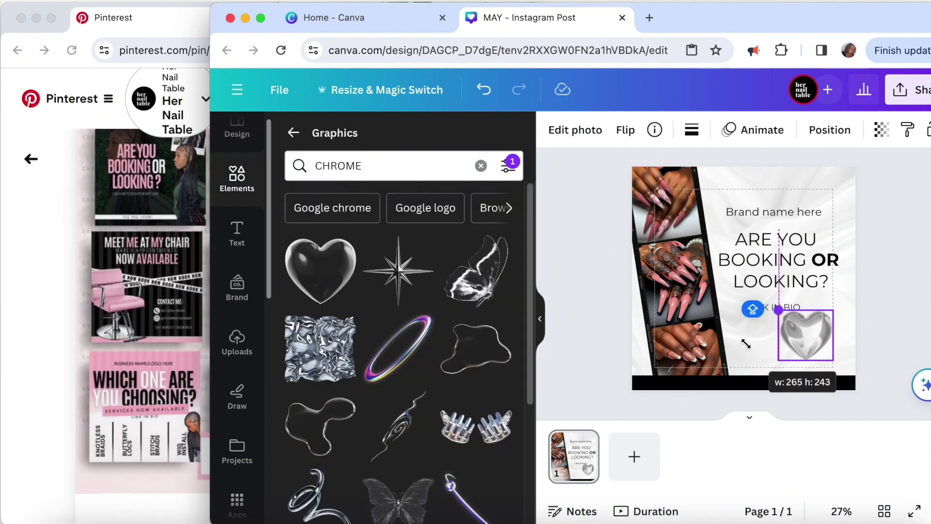
pyautogui.moveTo(807, 334); pyautogui.dragTo(825, 355)
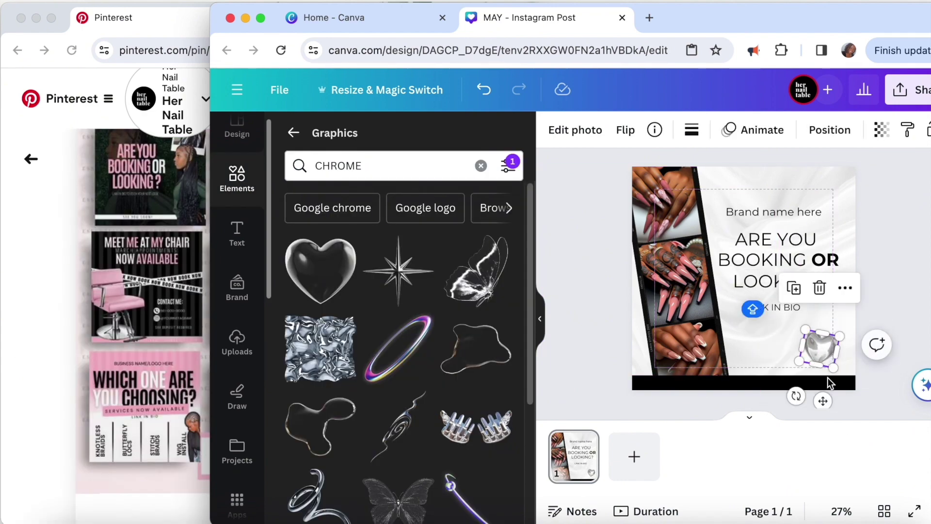
pyautogui.click(794, 288)
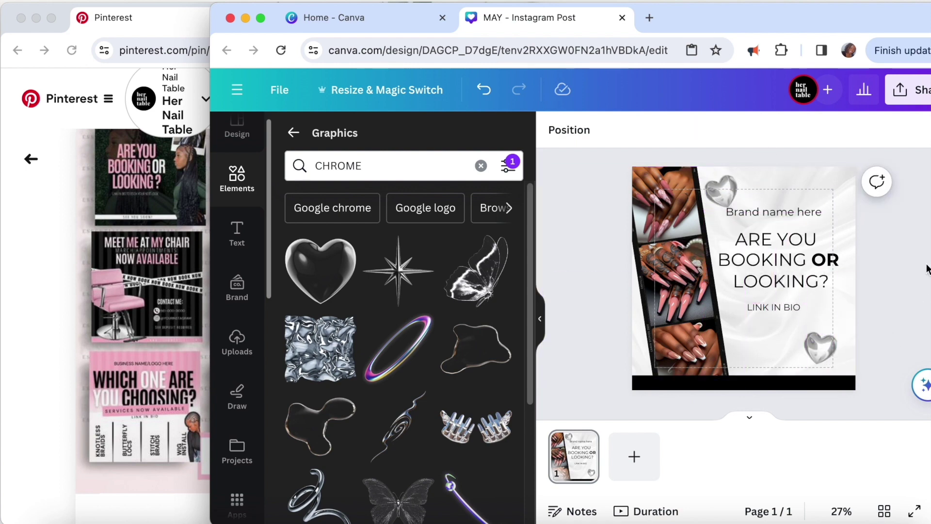
# Add a chrome texture graphic, send it to the back, and reposition it
pyautogui.click(722, 188)
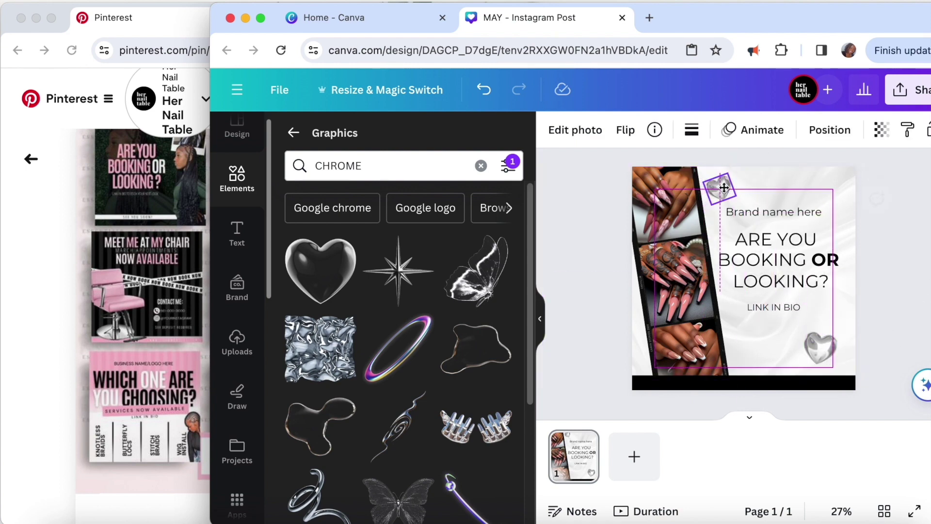
pyautogui.click(724, 187)
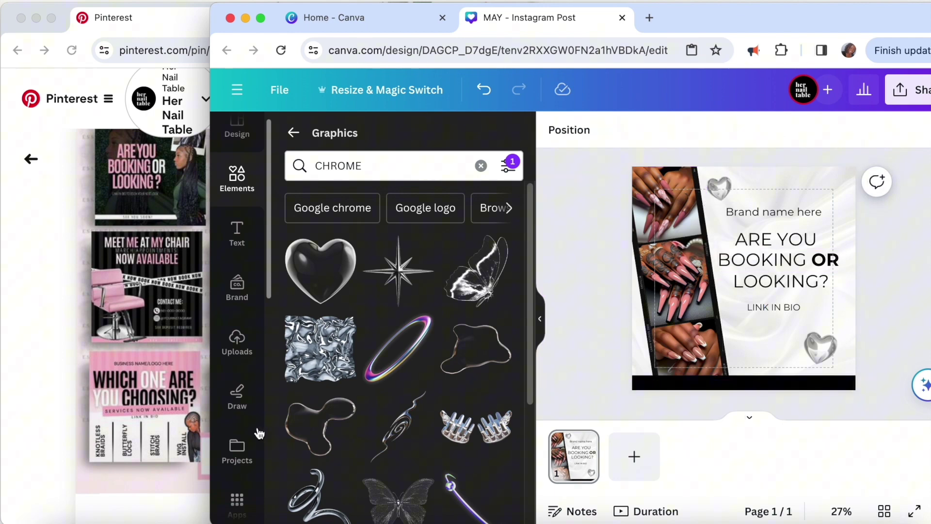
pyautogui.click(320, 349)
pyautogui.moveTo(742, 278); pyautogui.dragTo(653, 273)
pyautogui.click(830, 129)
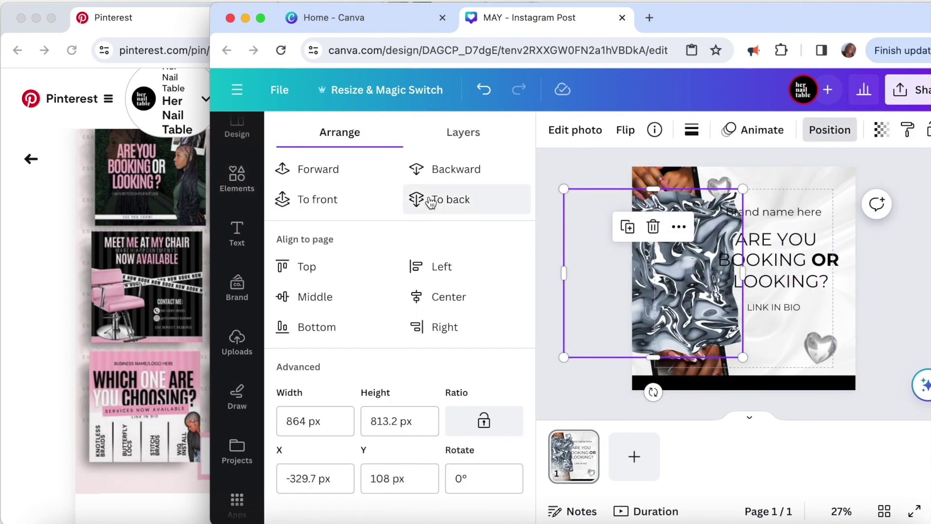
pyautogui.click(429, 204)
pyautogui.moveTo(640, 334); pyautogui.dragTo(617, 301)
pyautogui.moveTo(721, 320); pyautogui.dragTo(698, 320)
# Undo the texture change and layer the texture behind the film strip
pyautogui.press('Escape')
pyautogui.click(485, 89)
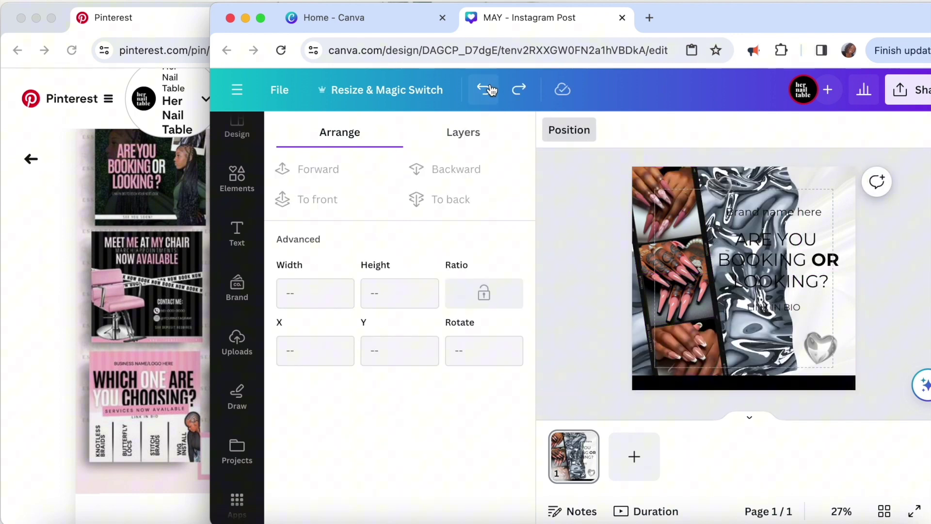
pyautogui.click(491, 90)
pyautogui.click(332, 170)
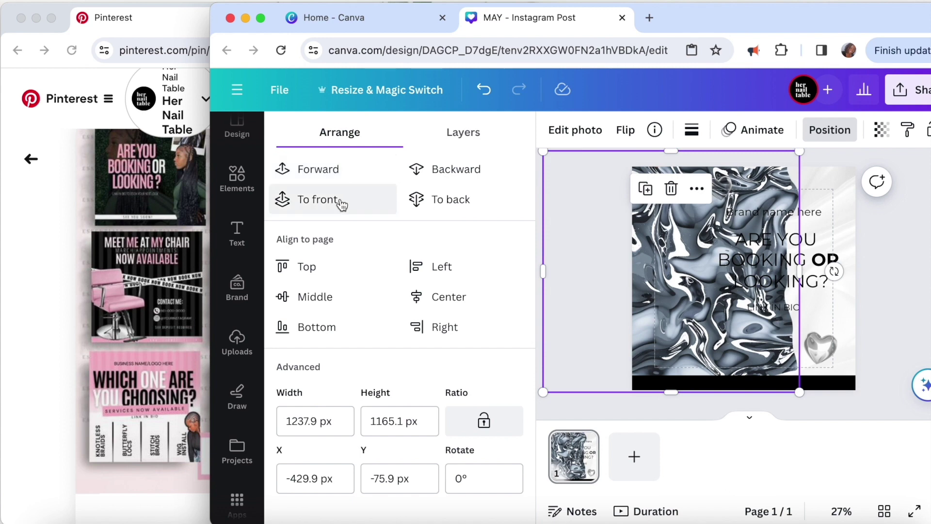
pyautogui.click(456, 169)
pyautogui.moveTo(774, 192); pyautogui.dragTo(709, 199)
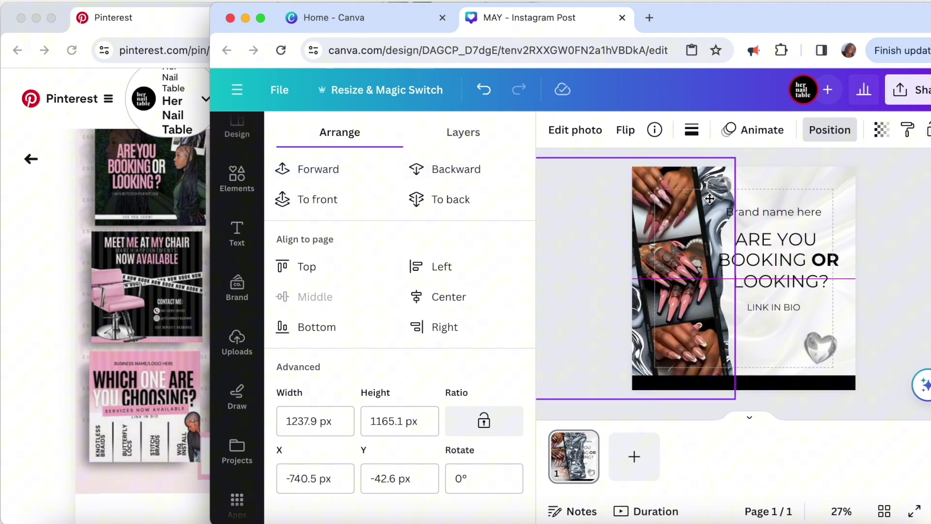
# Fade the chrome texture to about 59 transparency, then delete it
pyautogui.click(882, 130)
pyautogui.moveTo(877, 190); pyautogui.dragTo(823, 204)
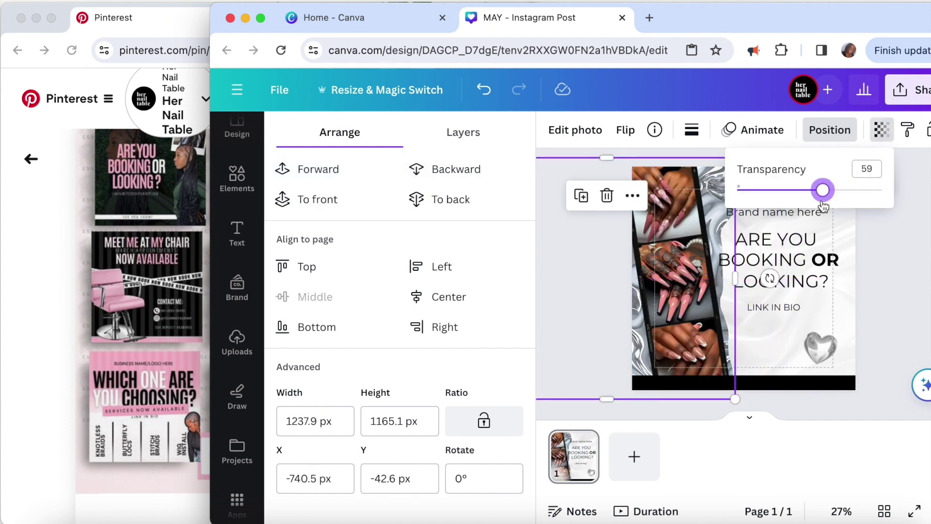
pyautogui.click(909, 306)
pyautogui.click(711, 187)
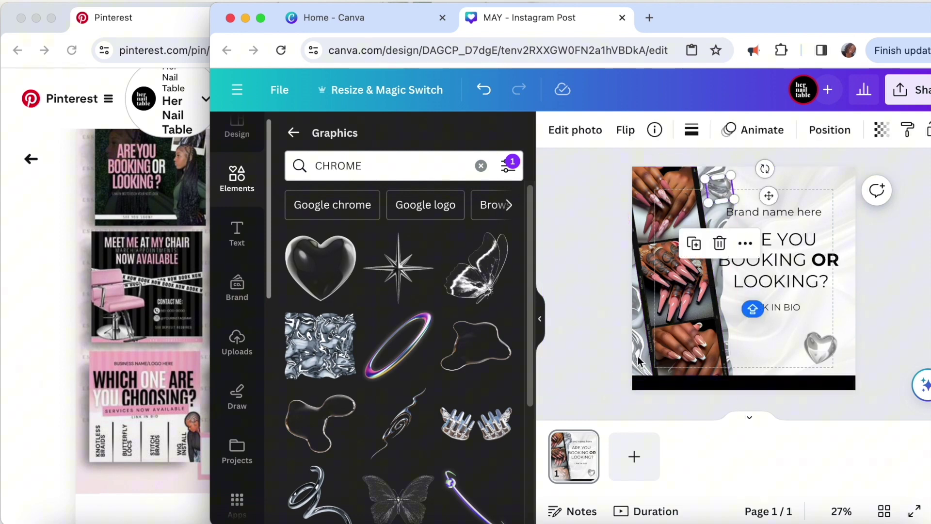
pyautogui.press('Delete')
# Set the white silk background's transparency to 43 and add a chrome blob graphic
pyautogui.click(843, 291)
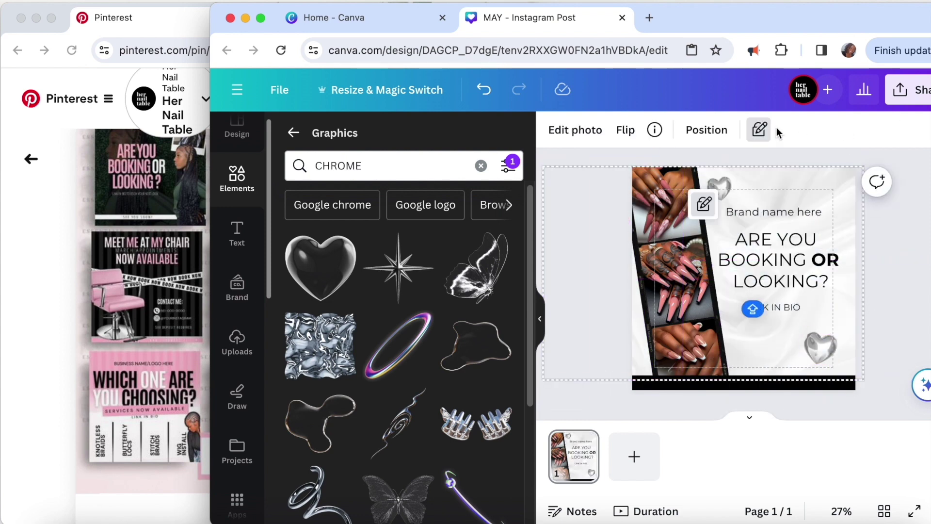
pyautogui.click(881, 129)
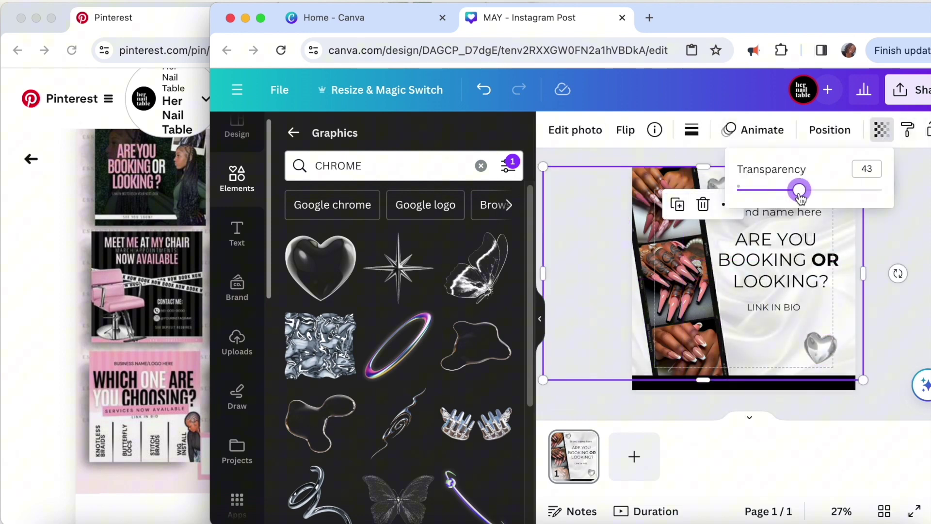
pyautogui.click(865, 286)
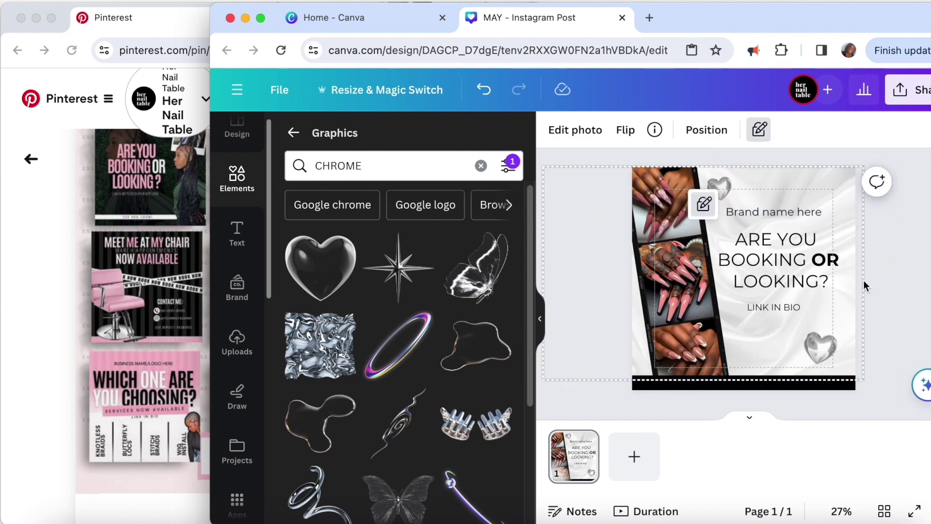
pyautogui.moveTo(475, 346); pyautogui.dragTo(750, 377)
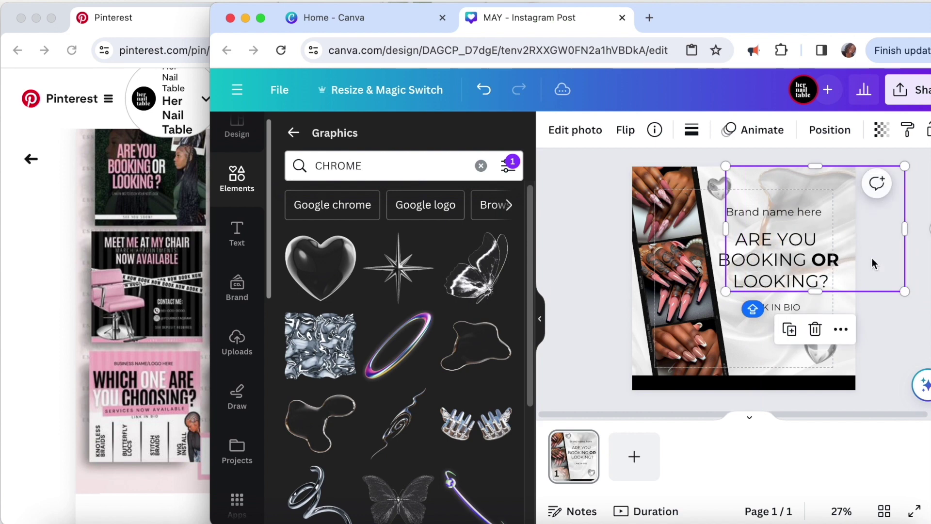
# Delete the chrome blob, then add, shrink, rotate and delete a chrome swirl
pyautogui.press('Delete')
pyautogui.scroll(-4, 385, 417)
pyautogui.click(397, 243)
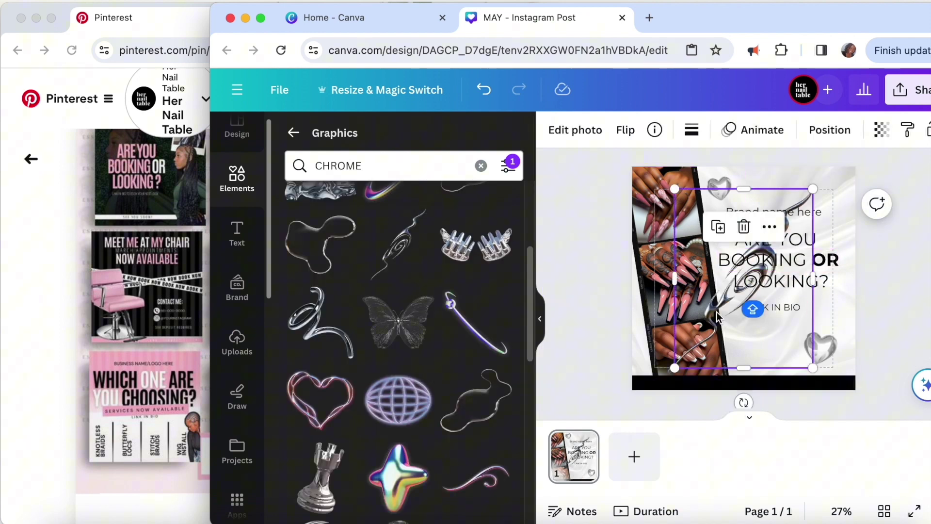
pyautogui.moveTo(781, 335); pyautogui.dragTo(800, 315)
pyautogui.moveTo(866, 226); pyautogui.dragTo(811, 300)
pyautogui.moveTo(769, 382); pyautogui.dragTo(756, 366)
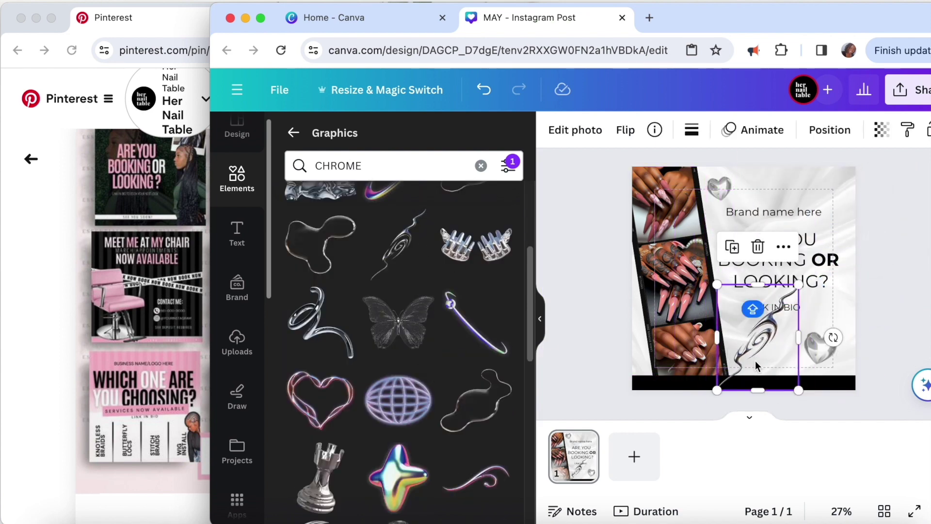
pyautogui.moveTo(832, 337); pyautogui.dragTo(729, 394)
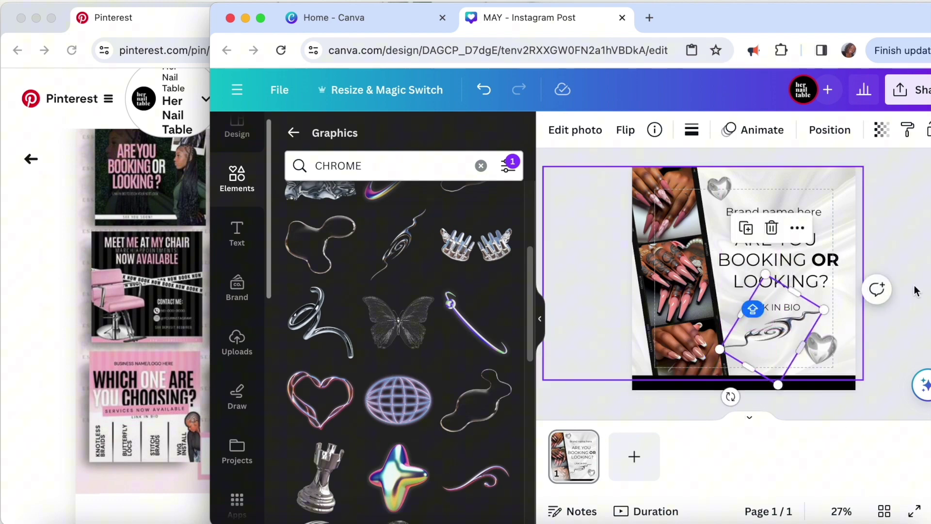
pyautogui.press('Delete')
# Add a crumpled chrome graphic, shrink it and move it lower right
pyautogui.scroll(-4, 436, 403)
pyautogui.scroll(-4, 444, 401)
pyautogui.scroll(-10, 445, 402)
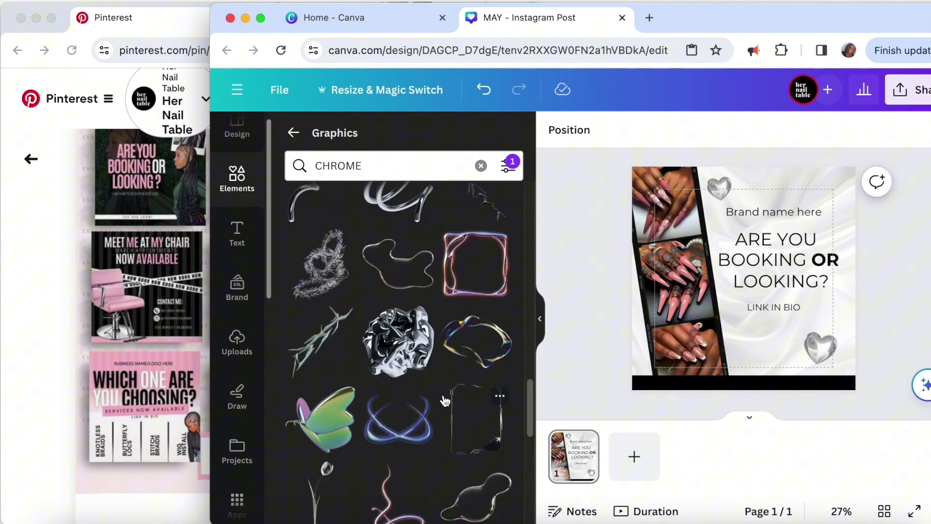
pyautogui.click(398, 340)
pyautogui.moveTo(852, 167); pyautogui.dragTo(717, 313)
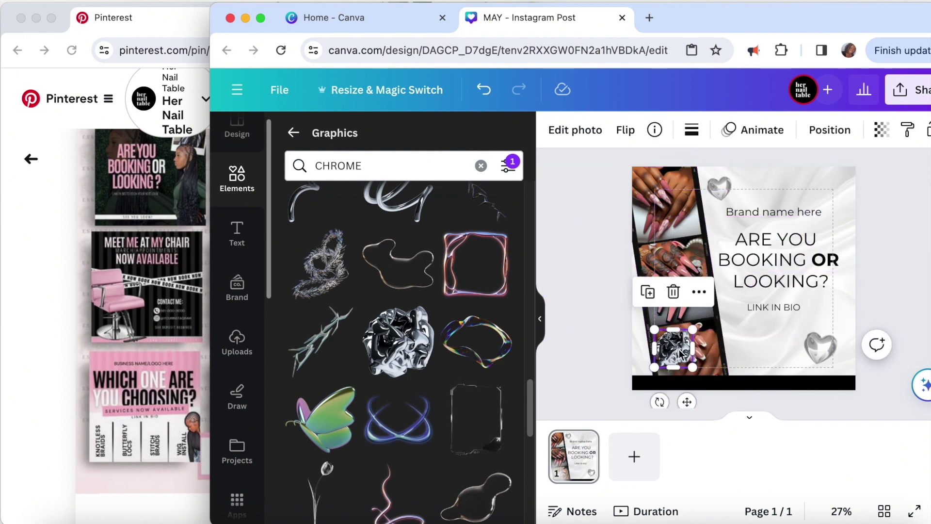
pyautogui.moveTo(674, 344); pyautogui.dragTo(820, 347)
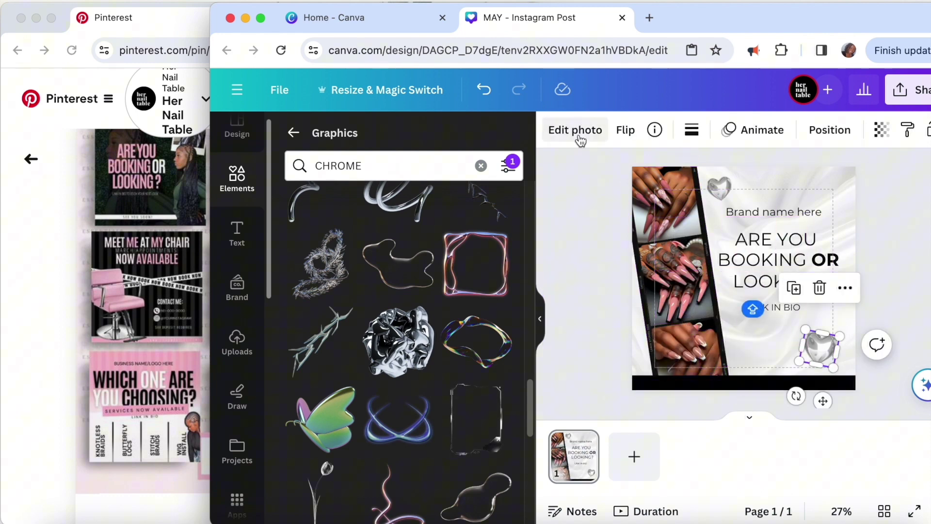
# Set the top-left chrome heart's brightness to -41 in the photo adjustments
pyautogui.click(404, 140)
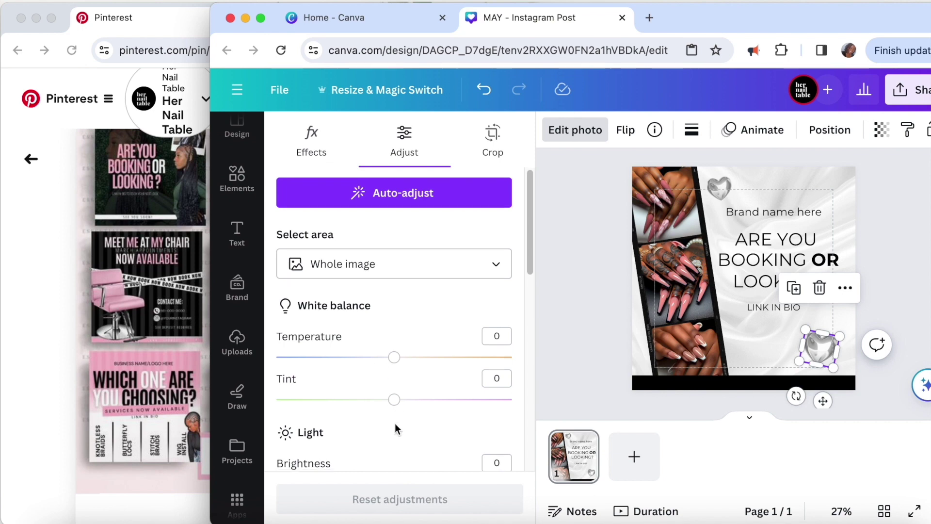
pyautogui.scroll(-5, 396, 358)
pyautogui.click(719, 187)
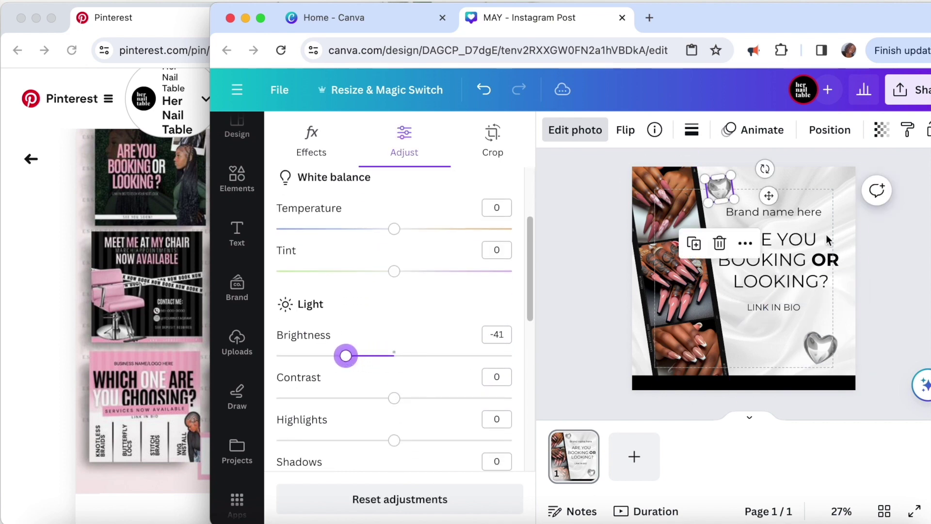
pyautogui.press('Escape')
pyautogui.scroll(-10, 422, 427)
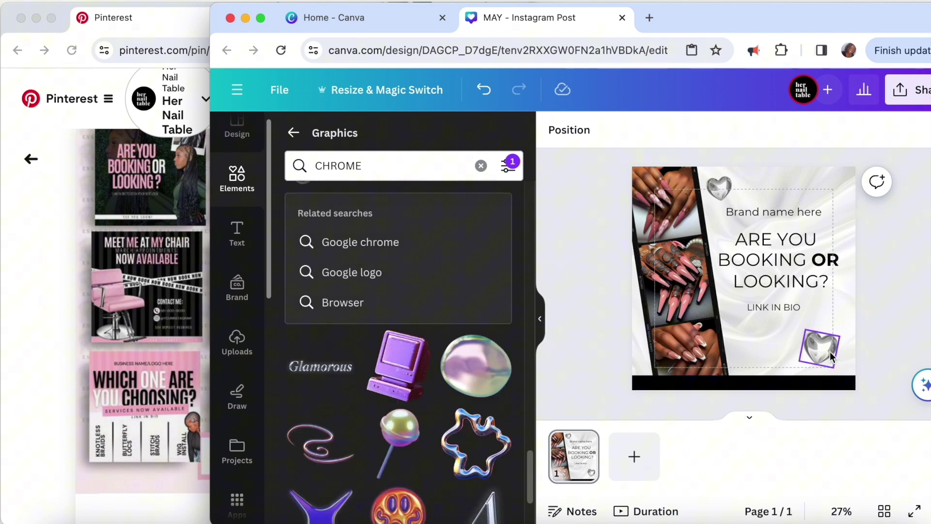
pyautogui.click(838, 233)
# Select the text in the black bottom bar and make it white
pyautogui.click(839, 232)
pyautogui.click(814, 228)
pyautogui.moveTo(814, 229); pyautogui.dragTo(786, 231)
pyautogui.click(742, 383)
pyautogui.click(772, 130)
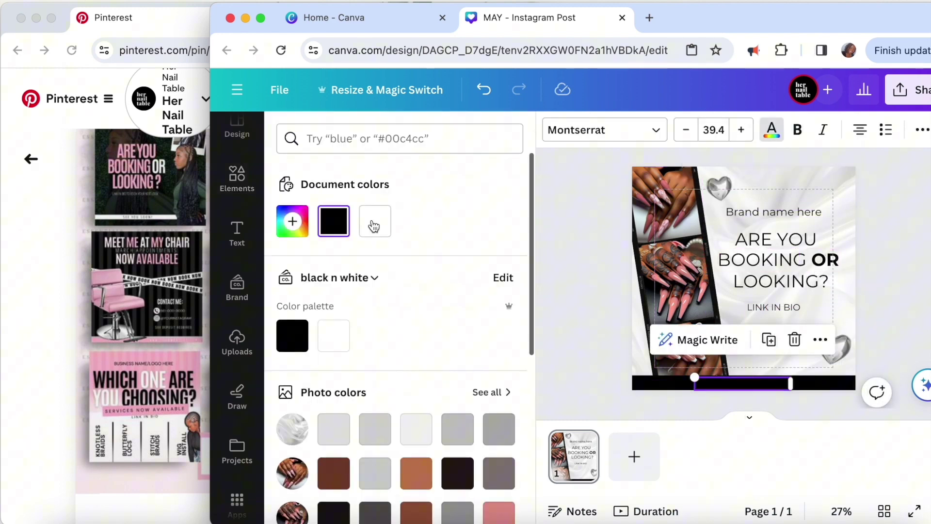
pyautogui.click(374, 222)
pyautogui.write('@yournamehere')
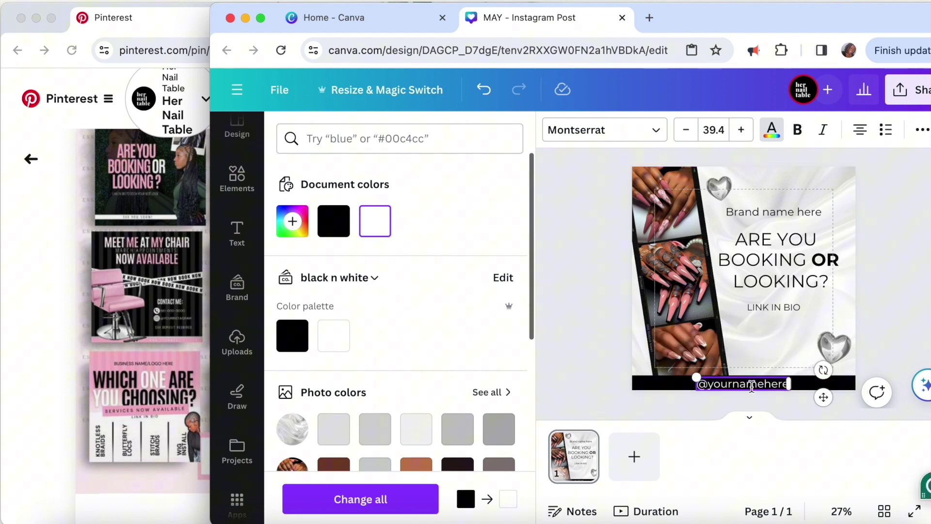
pyautogui.write('@brand')
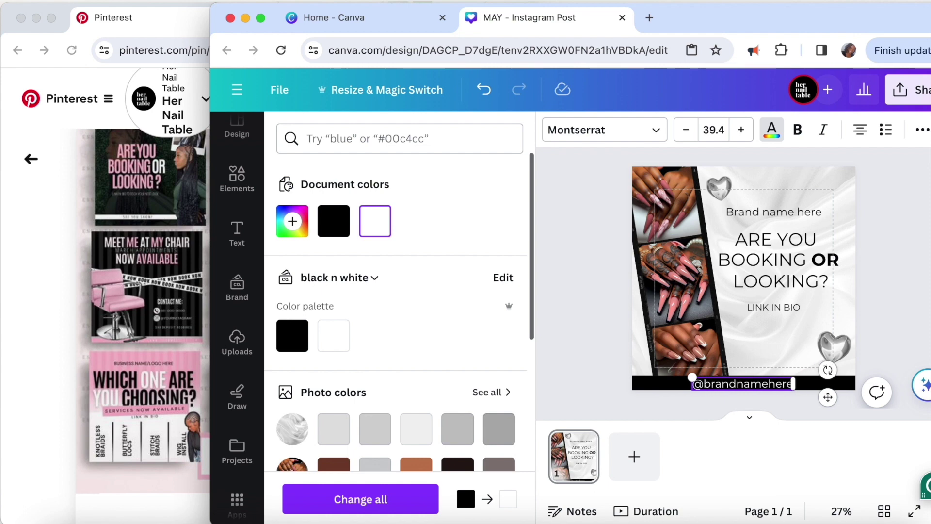
pyautogui.moveTo(692, 377); pyautogui.dragTo(703, 378)
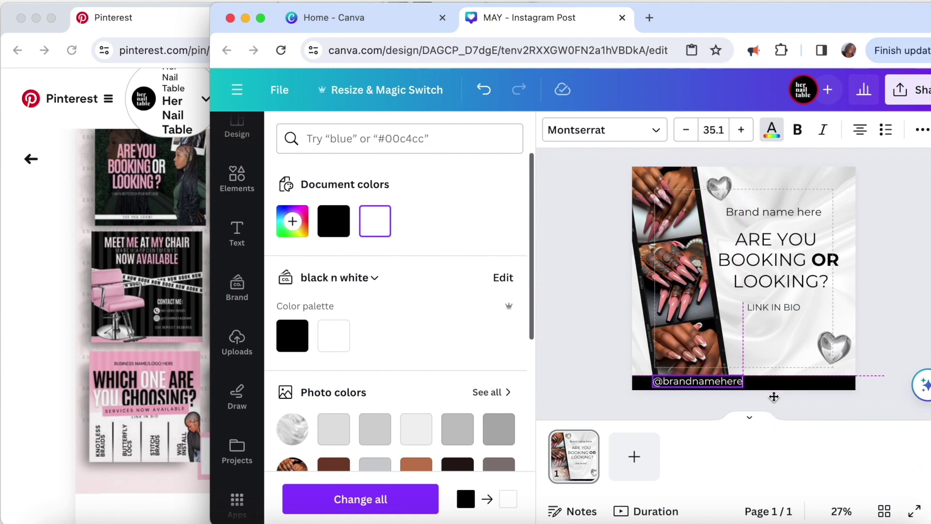
pyautogui.click(685, 129)
pyautogui.click(685, 130)
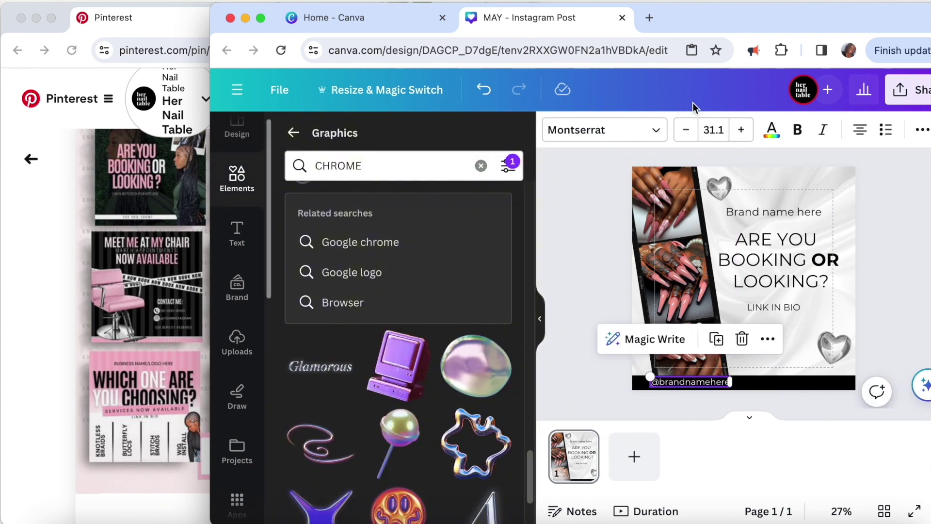
pyautogui.click(577, 232)
pyautogui.click(669, 384)
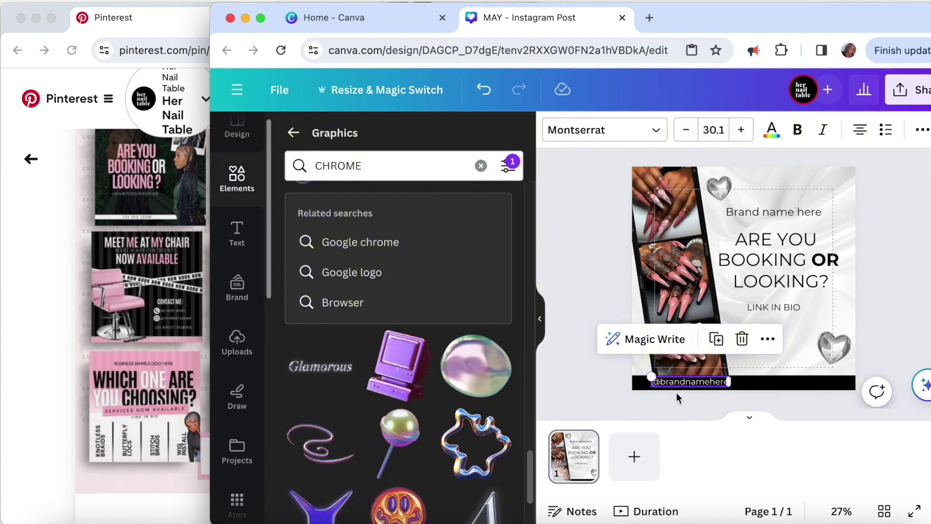
pyautogui.click(570, 229)
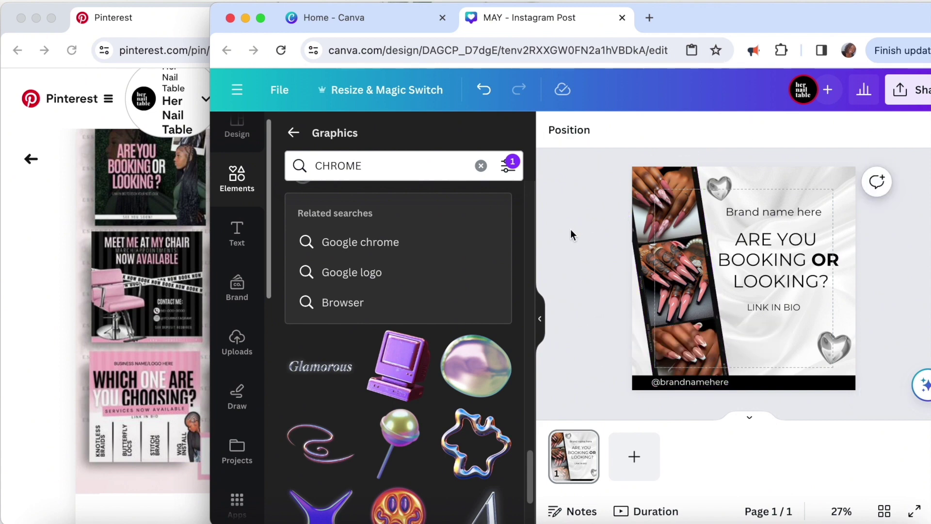
pyautogui.scroll(-3, 397, 397)
# Add a chrome splash graphic, move and enlarge it, then delete it
pyautogui.scroll(-10, 396, 397)
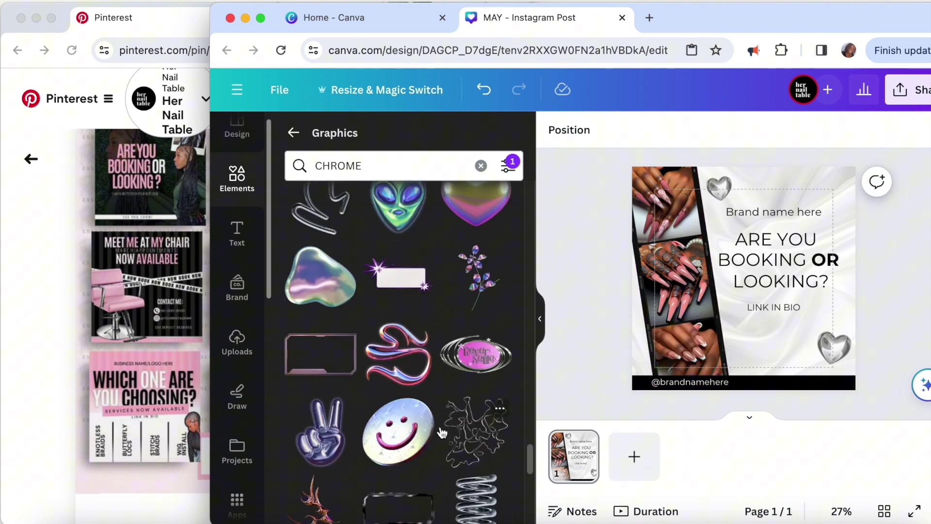
pyautogui.click(479, 306)
pyautogui.click(740, 345)
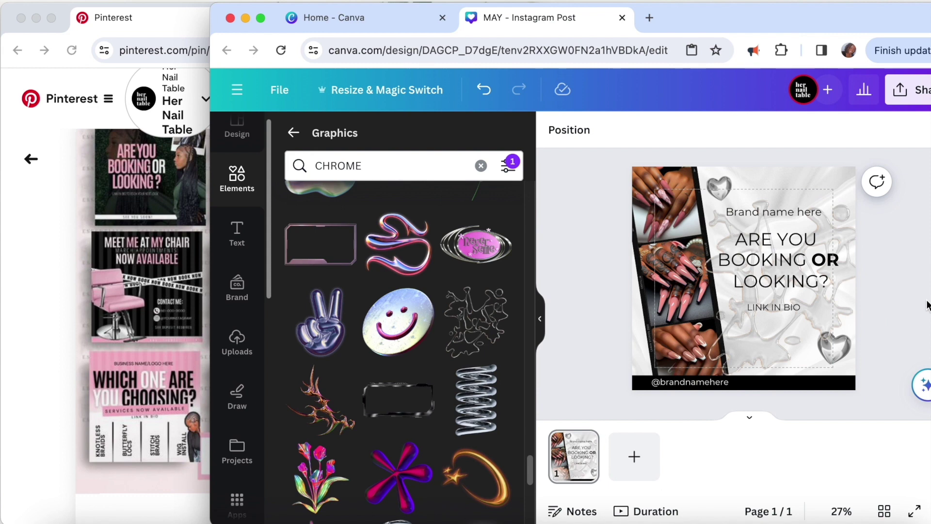
pyautogui.moveTo(741, 344); pyautogui.dragTo(741, 316)
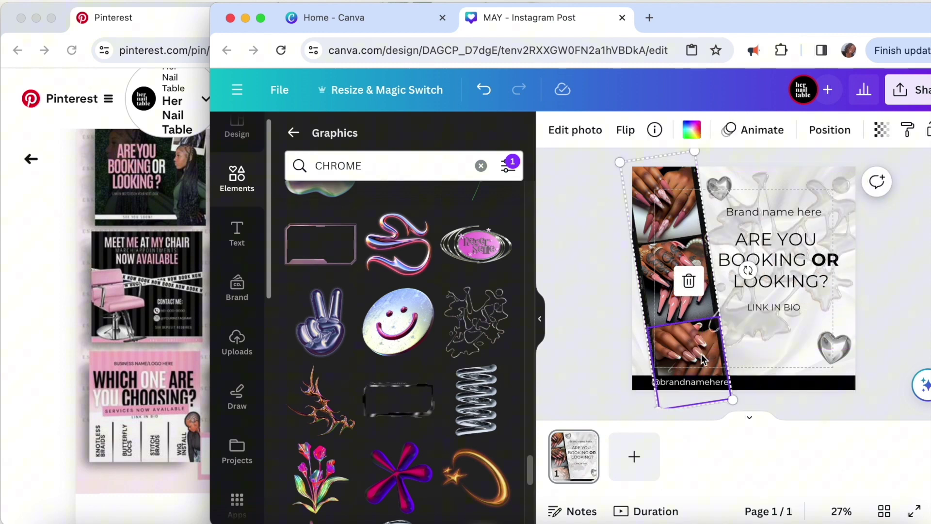
pyautogui.moveTo(703, 348); pyautogui.dragTo(634, 389)
pyautogui.click(909, 375)
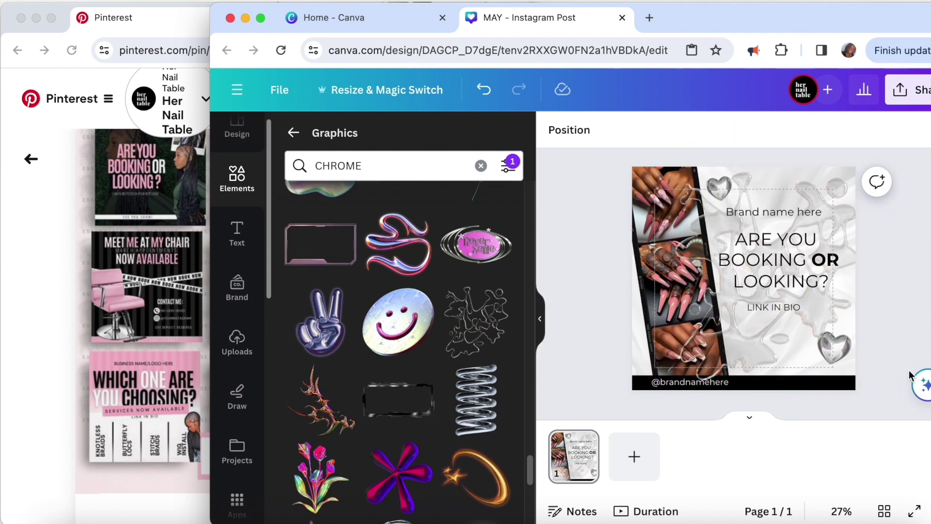
pyautogui.click(725, 366)
pyautogui.press('Delete')
# Nudge the lower-right chrome heart slightly left
pyautogui.click(834, 347)
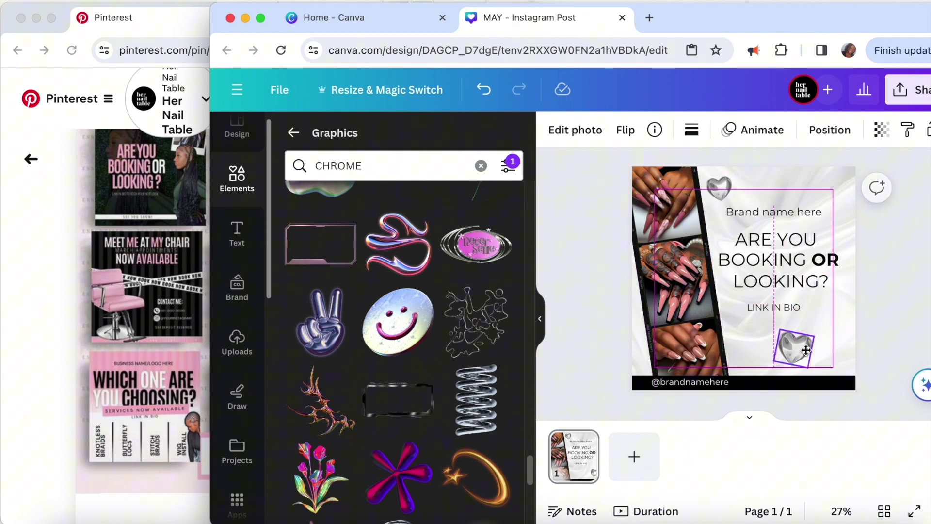
pyautogui.moveTo(834, 347)
pyautogui.mouseDown()
pyautogui.moveTo(789, 354)
pyautogui.moveTo(831, 348)
pyautogui.mouseUp()
pyautogui.scroll(-10, 417, 395)
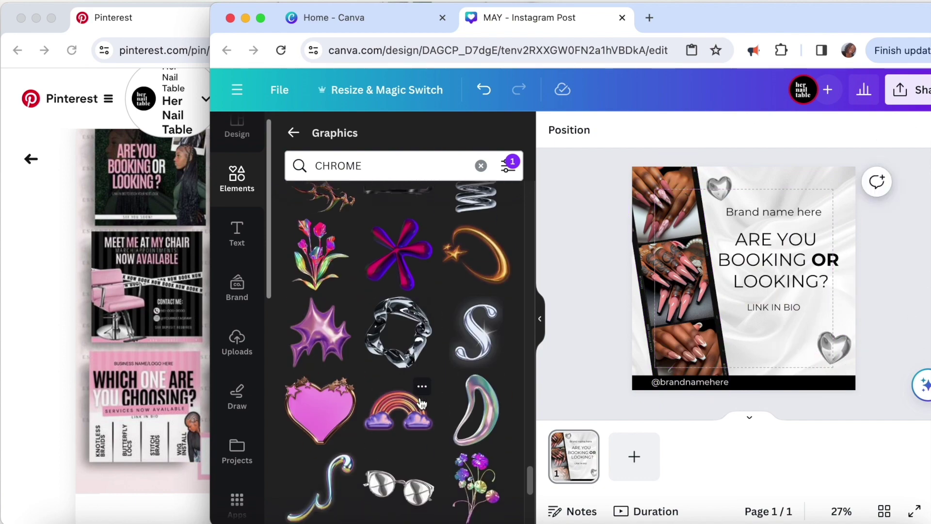
# Clear the chrome graphics search and duplicate page 1 from its thumbnail menu
pyautogui.click(481, 165)
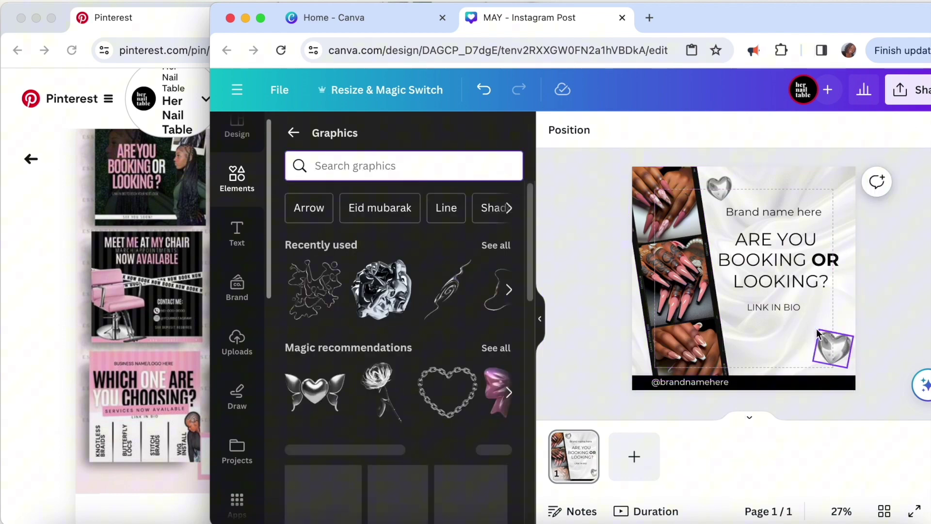
pyautogui.click(775, 262)
pyautogui.click(908, 374)
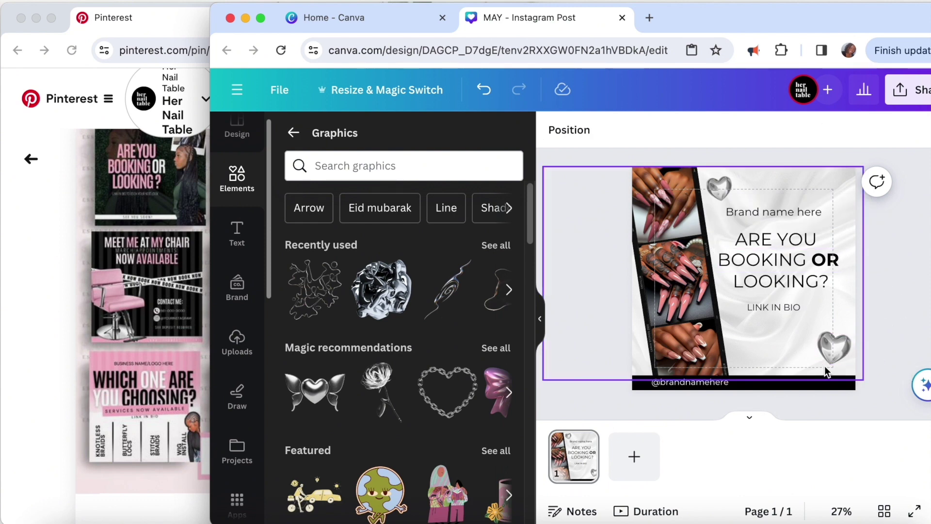
pyautogui.rightClick(578, 430)
pyautogui.click(647, 190)
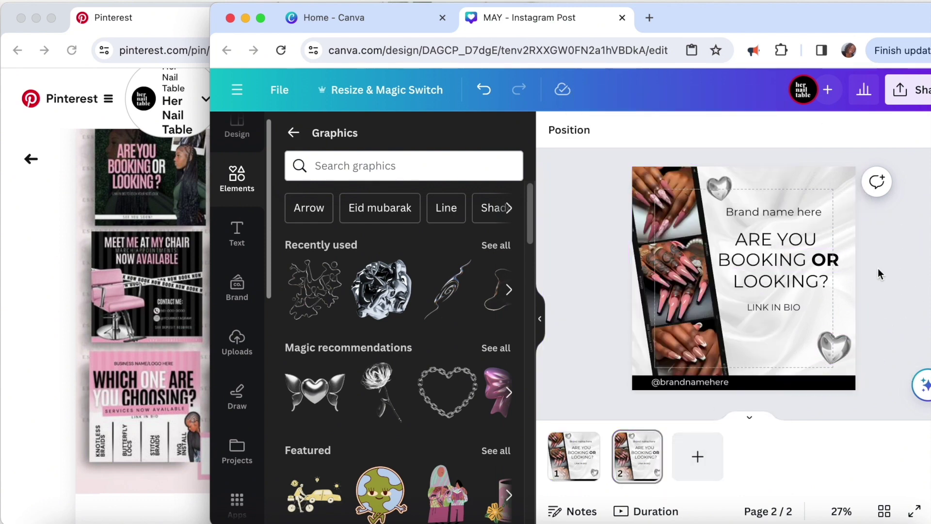
# Remove both chrome hearts from page 2
pyautogui.moveTo(833, 347); pyautogui.dragTo(782, 346)
pyautogui.moveTo(719, 188); pyautogui.dragTo(773, 189)
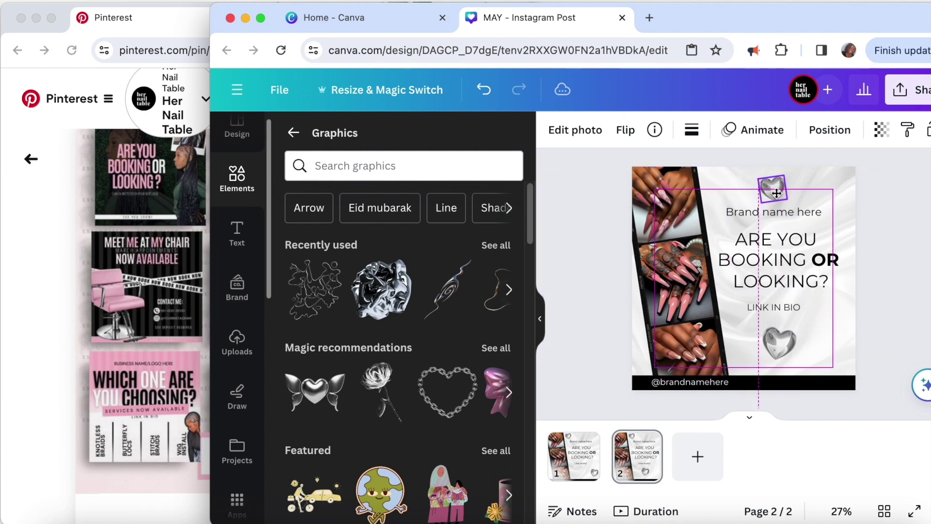
pyautogui.click(921, 322)
pyautogui.click(773, 188)
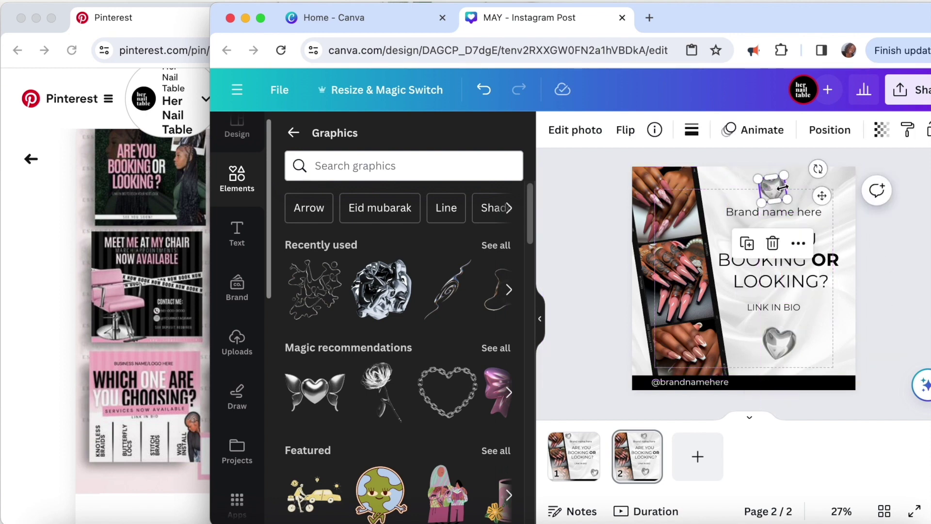
pyautogui.moveTo(786, 186); pyautogui.dragTo(780, 182)
pyautogui.press('Delete')
pyautogui.click(779, 342)
pyautogui.press('Delete')
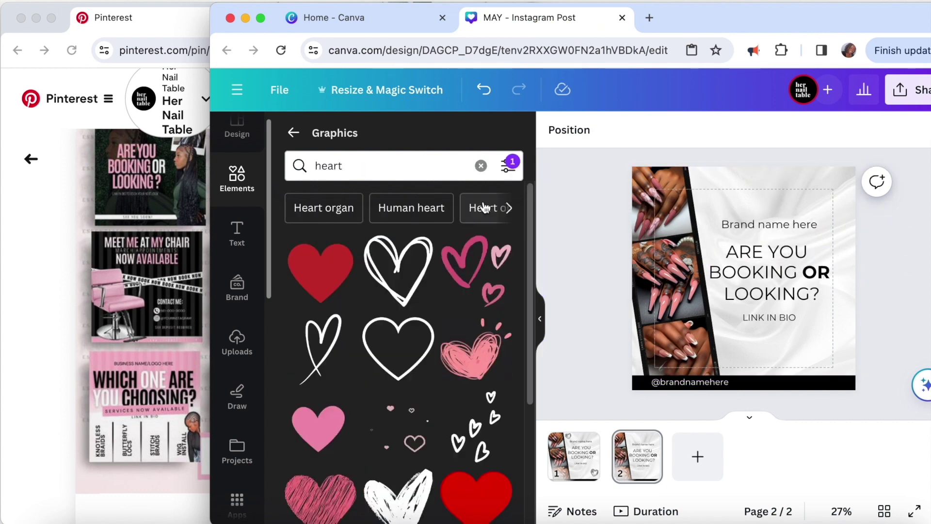
# Search Elements for Instagram heart graphics and add the pink heart speech-bubble icon
pyautogui.click(508, 166)
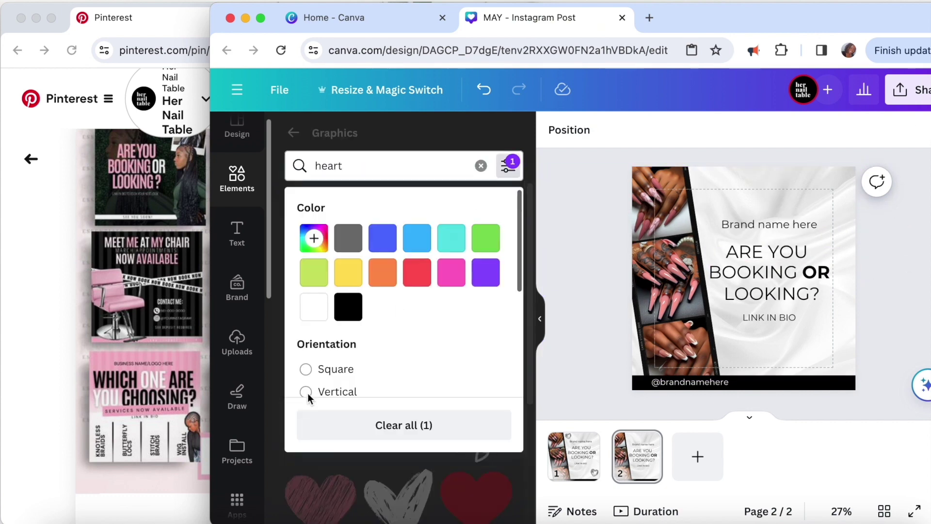
pyautogui.scroll(-4, 412, 335)
pyautogui.press('Escape')
pyautogui.scroll(-3, 426, 350)
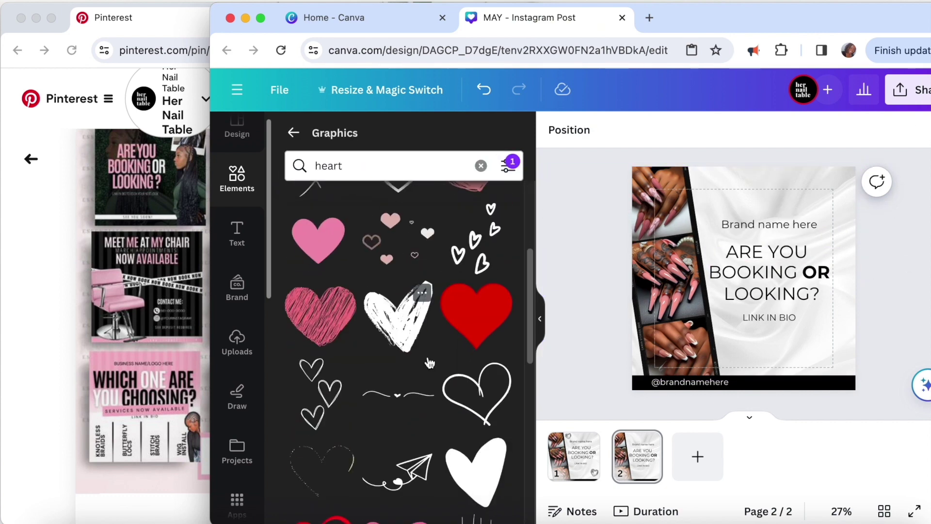
pyautogui.scroll(-15, 429, 361)
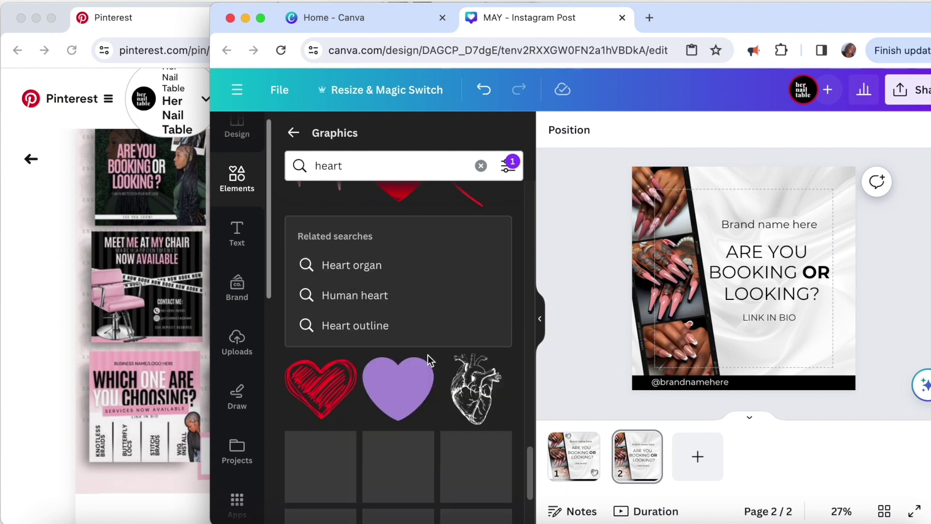
pyautogui.scroll(-5, 413, 339)
pyautogui.click(379, 166)
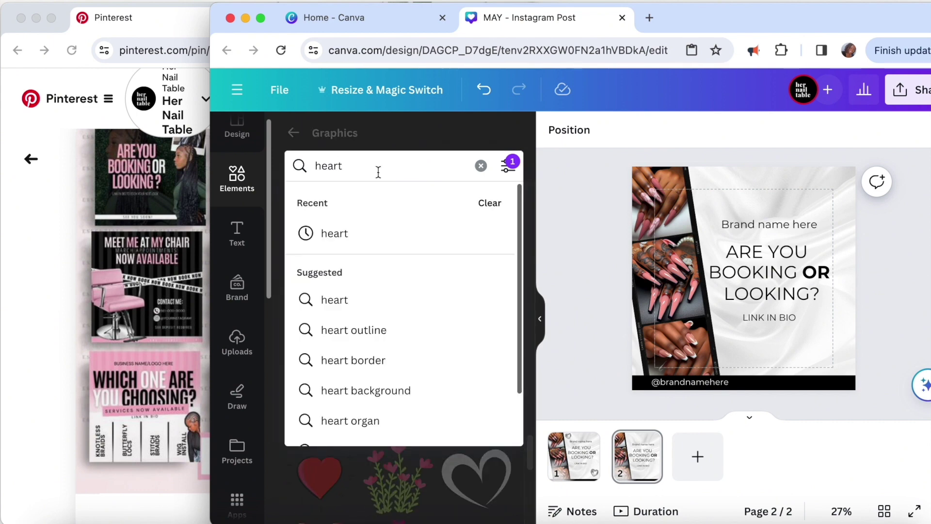
pyautogui.write('in')
pyautogui.click(384, 224)
pyautogui.click(419, 247)
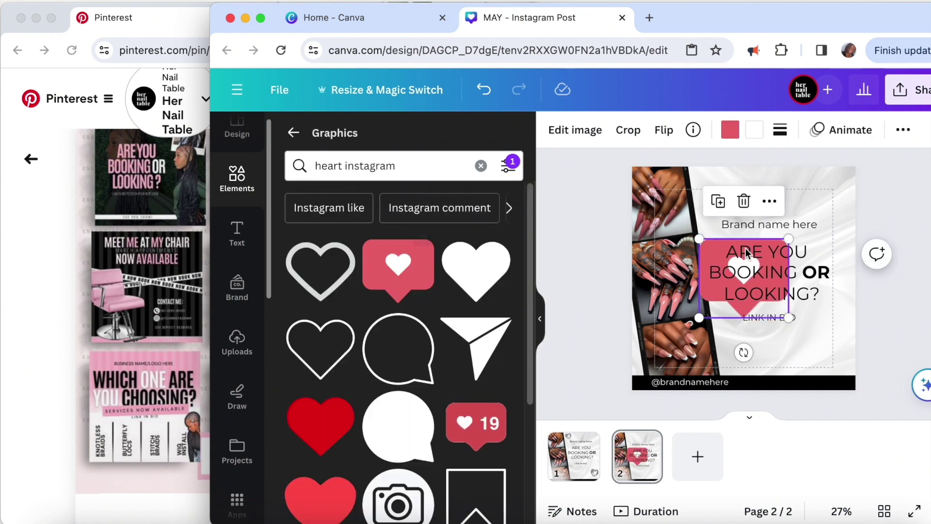
# Recolour the heart bubble black, shrink it and place it above the brand name
pyautogui.click(730, 130)
pyautogui.click(333, 221)
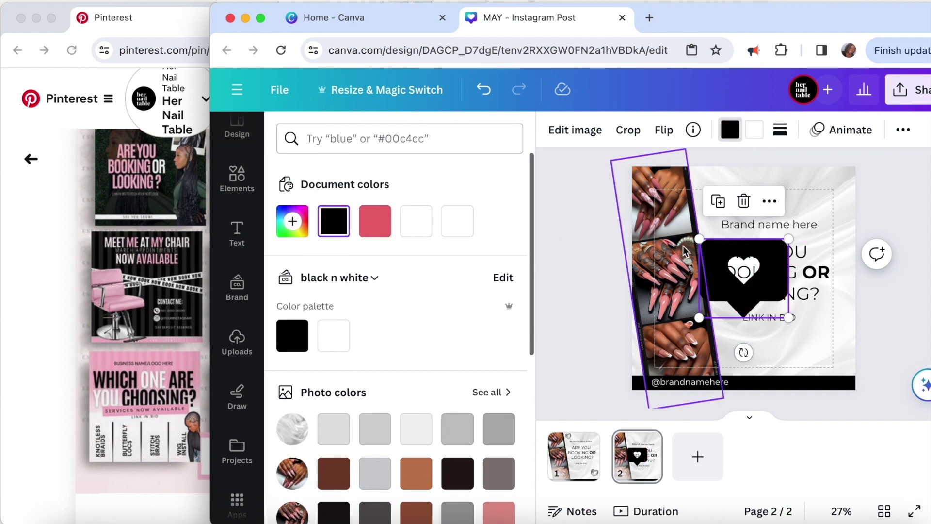
pyautogui.moveTo(699, 239); pyautogui.dragTo(763, 292)
pyautogui.moveTo(791, 354); pyautogui.dragTo(726, 236)
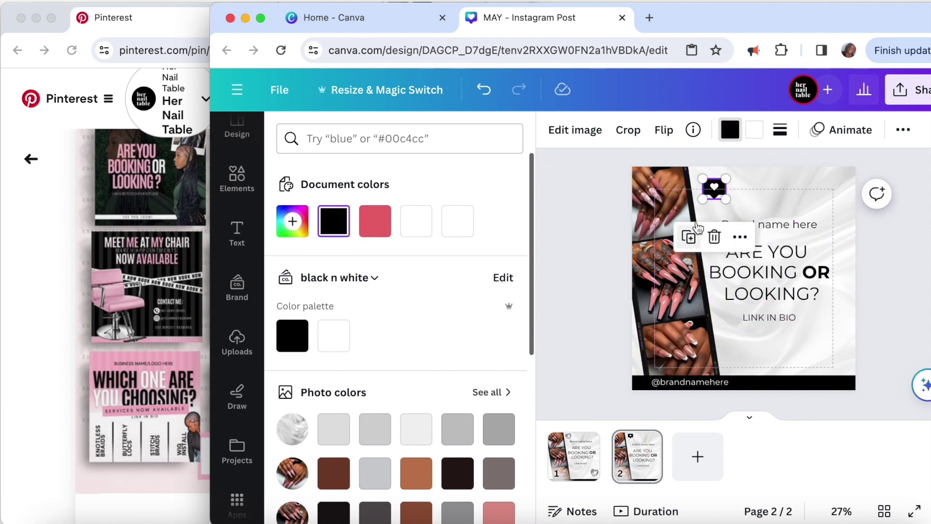
pyautogui.moveTo(712, 190); pyautogui.dragTo(717, 190)
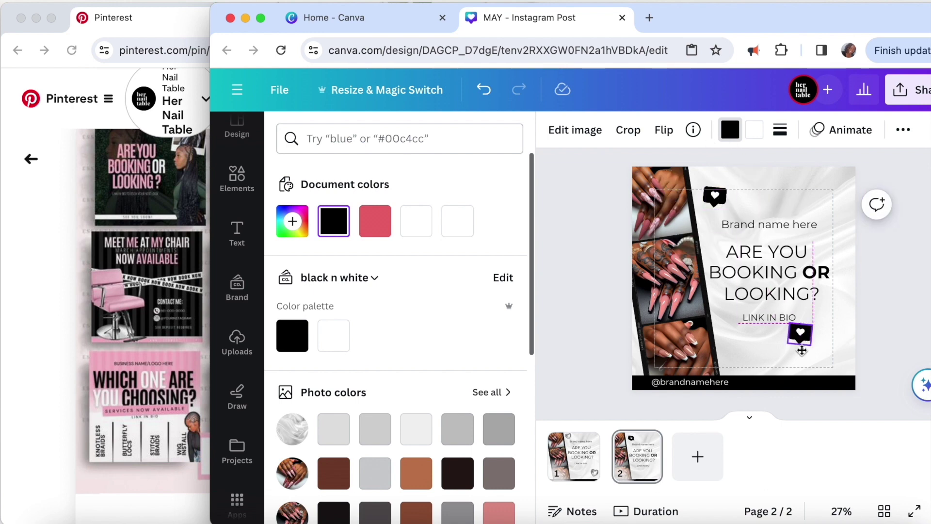
# Resize the black heart beside LINK IN BIO and enlarge the top heart slightly
pyautogui.moveTo(801, 351); pyautogui.dragTo(795, 335)
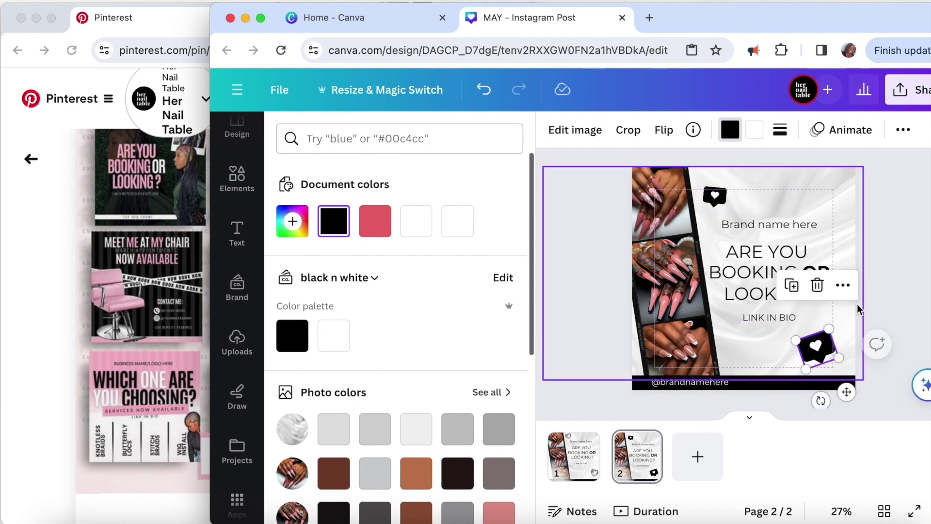
pyautogui.click(691, 212)
pyautogui.click(714, 197)
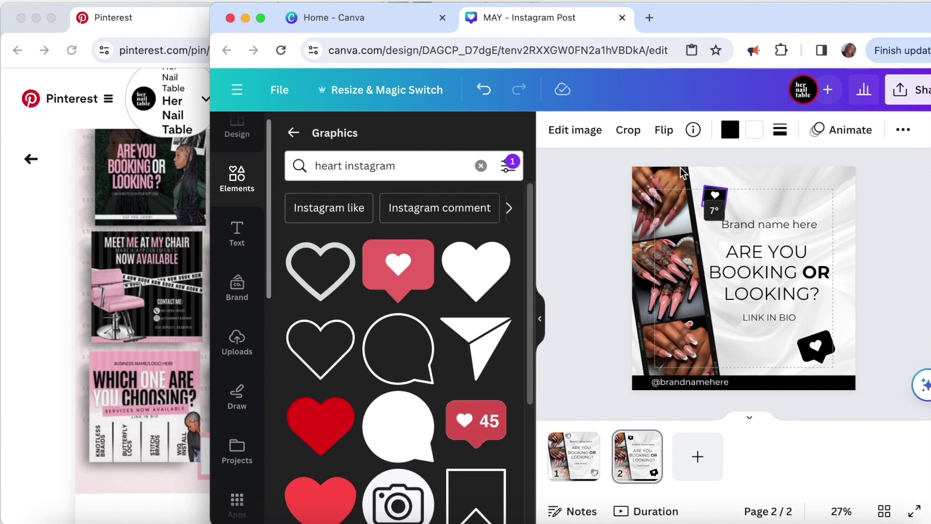
pyautogui.moveTo(726, 211); pyautogui.dragTo(735, 201)
pyautogui.click(929, 253)
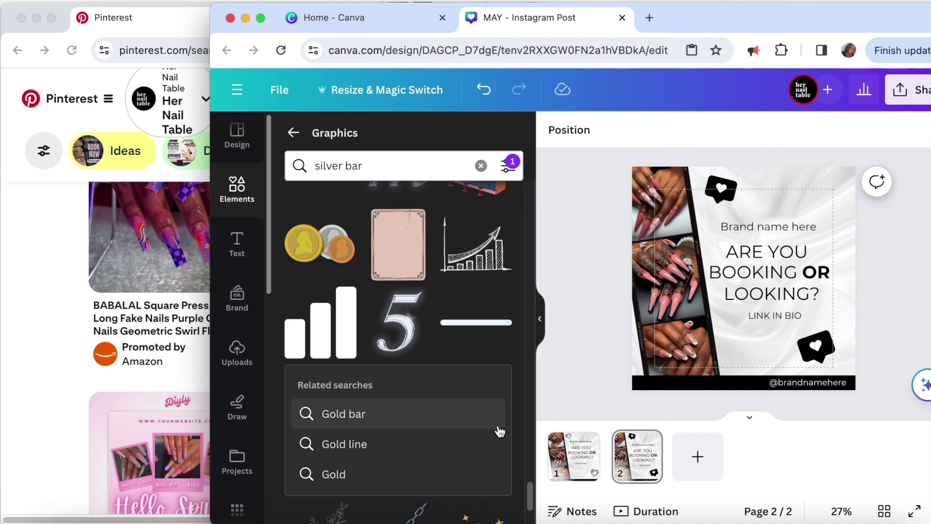
# Glance at the Pinterest reference page and return to the Canva design
pyautogui.scroll(-5, 466, 421)
pyautogui.press('super+grave')
pyautogui.scroll(-5, 437, 403)
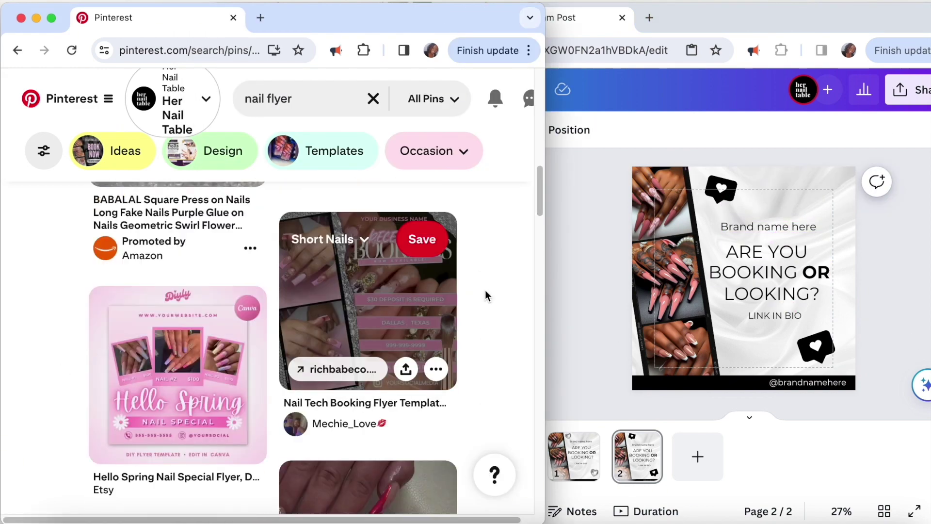
pyautogui.press('super+grave')
# Search Elements for 'diamonds' and scroll through the graphics results
pyautogui.click(473, 165)
pyautogui.write('diamonds')
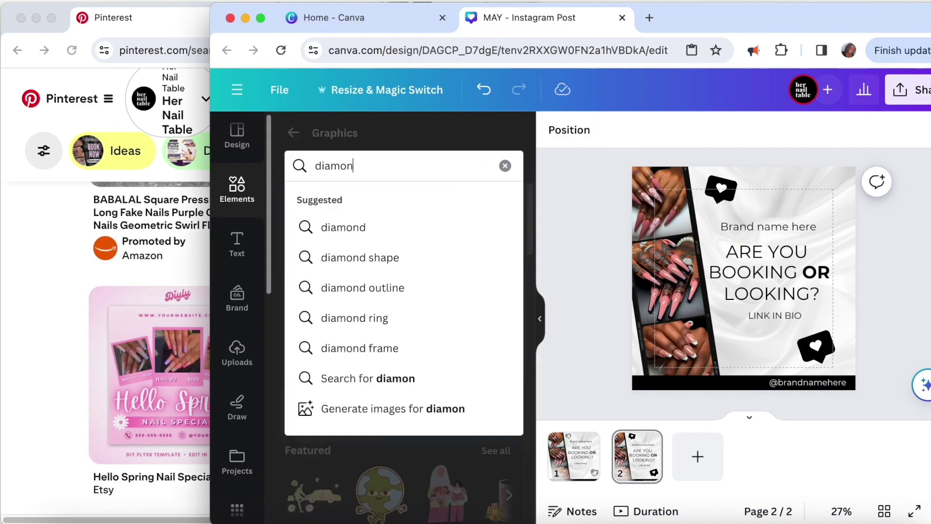
pyautogui.press('Return')
pyautogui.scroll(-1, 398, 339)
pyautogui.scroll(-10, 435, 348)
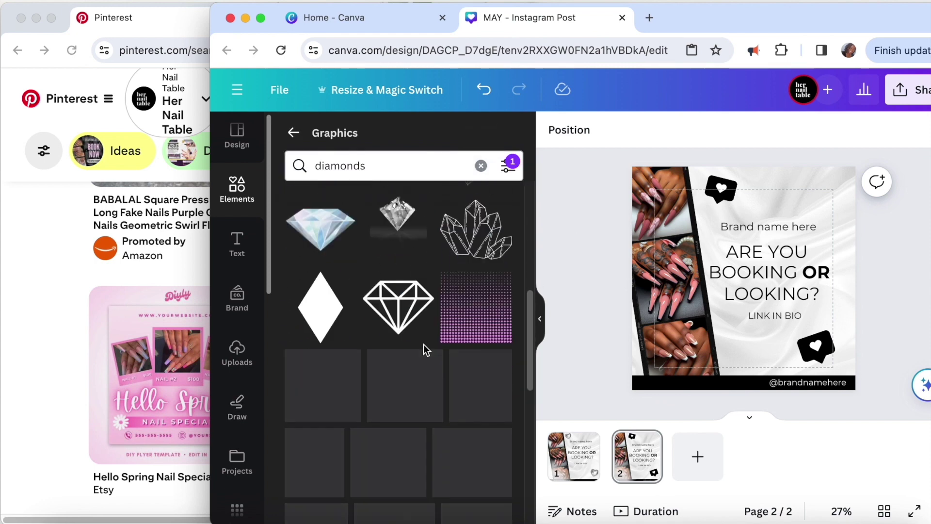
pyautogui.scroll(-8, 434, 350)
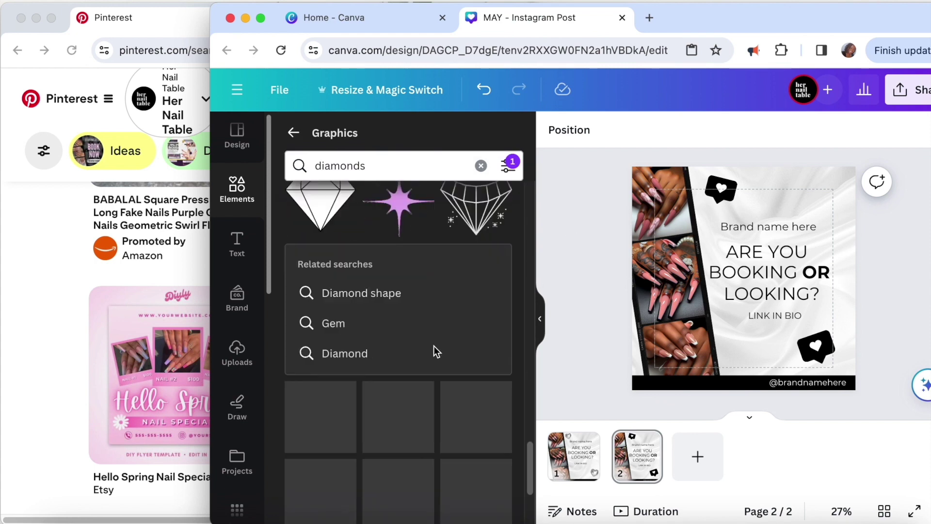
pyautogui.scroll(-8, 241, 381)
pyautogui.scroll(8, 240, 381)
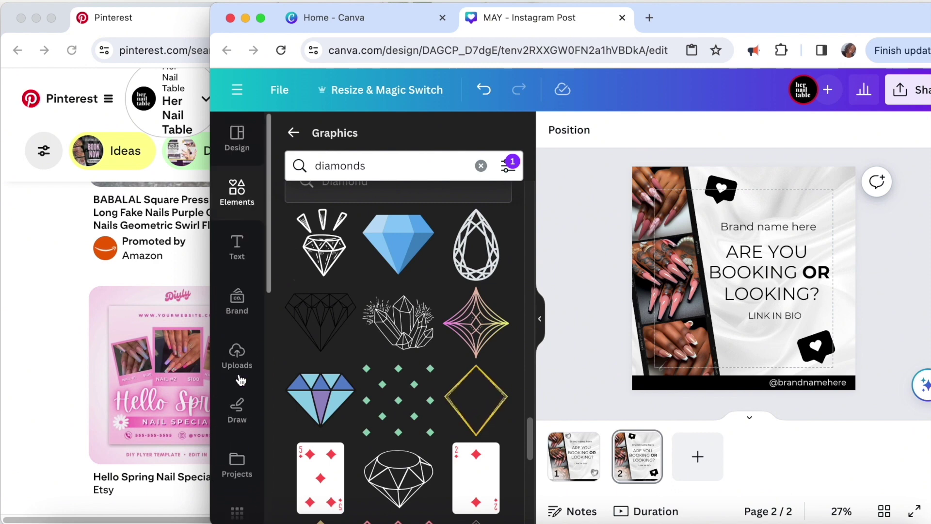
pyautogui.scroll(-10, 415, 358)
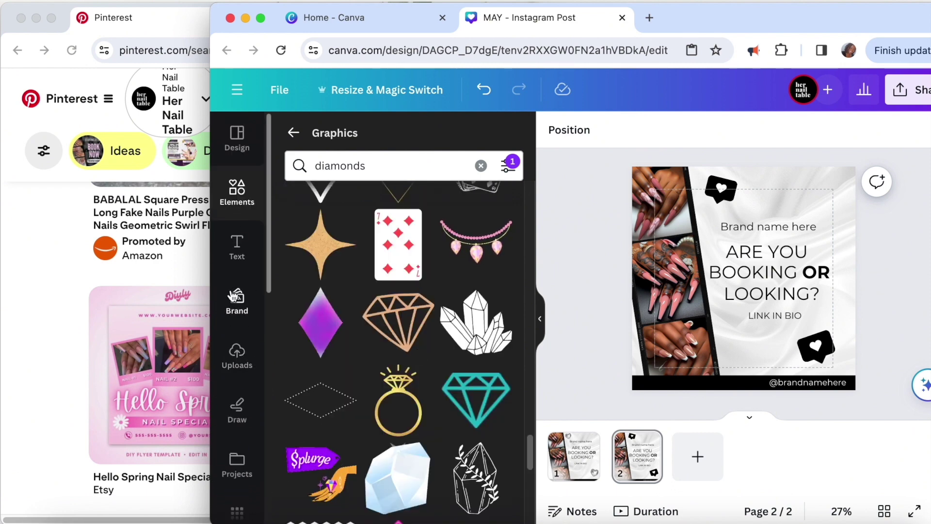
pyautogui.scroll(-3, 238, 379)
# Search Photos for 'diamonds', filter to Free, and add the sparkling diamonds photo
pyautogui.click(238, 439)
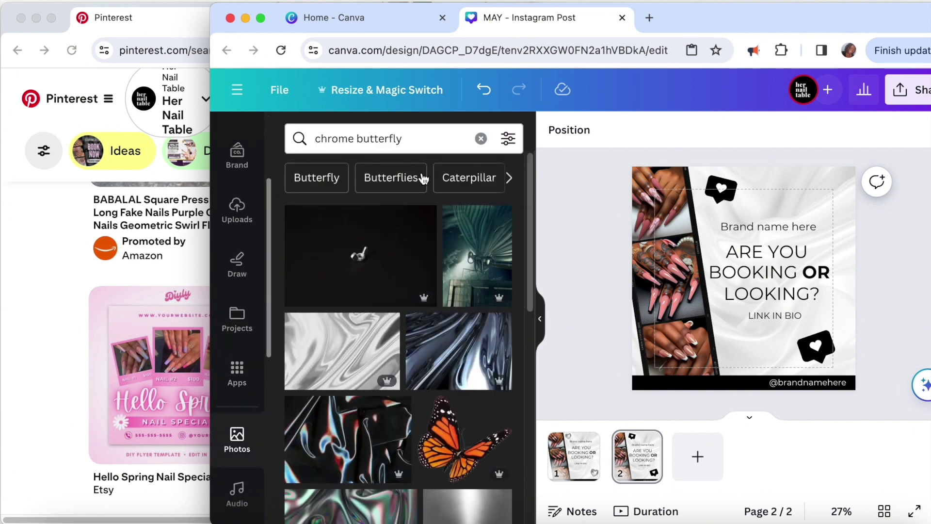
pyautogui.click(415, 141)
pyautogui.tripleClick(416, 142)
pyautogui.write('diamonds')
pyautogui.press('Return')
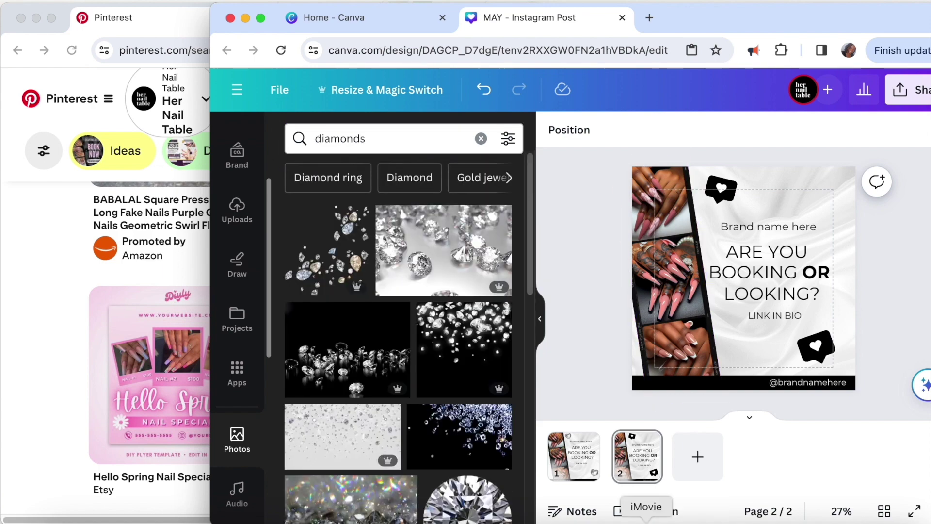
pyautogui.scroll(-5, 456, 484)
pyautogui.click(508, 138)
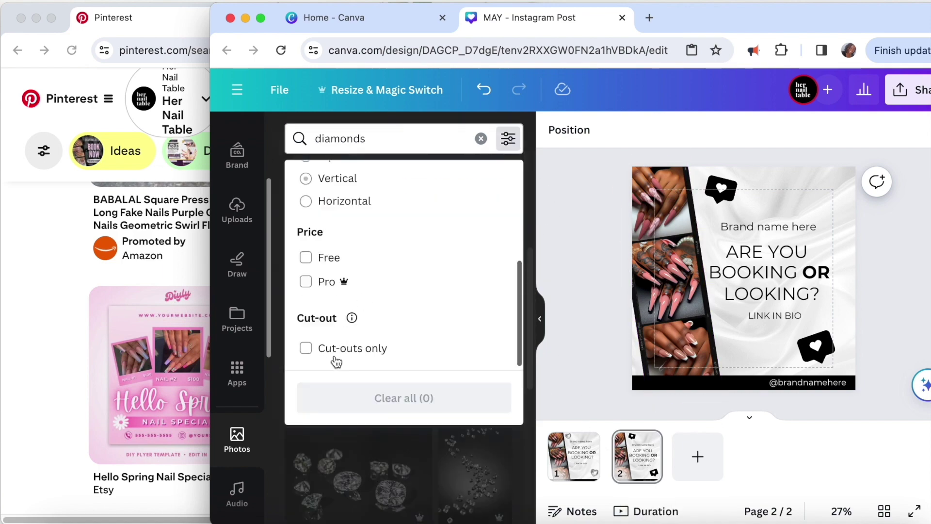
pyautogui.click(305, 254)
pyautogui.click(522, 286)
pyautogui.click(480, 243)
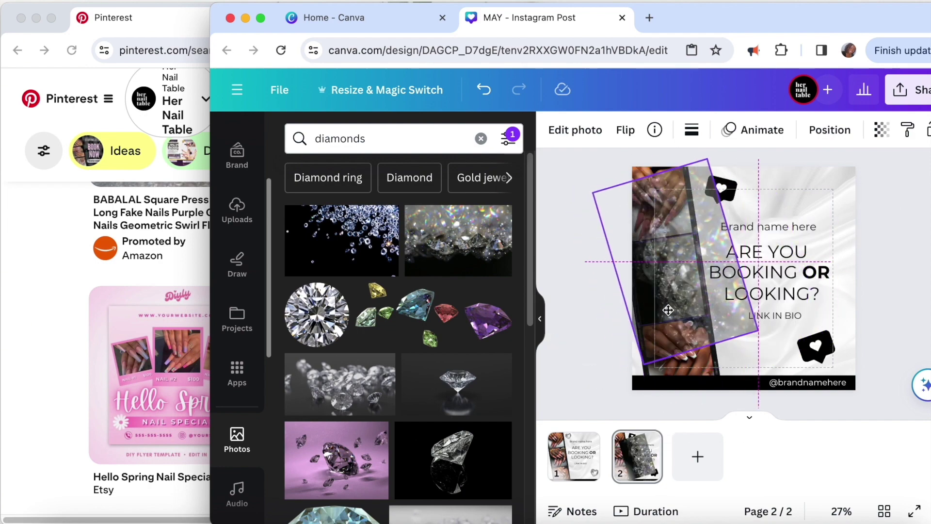
# Send the diamond photo behind the collage, tilt it about 80° and stretch it wider
pyautogui.click(548, 339)
pyautogui.click(687, 255)
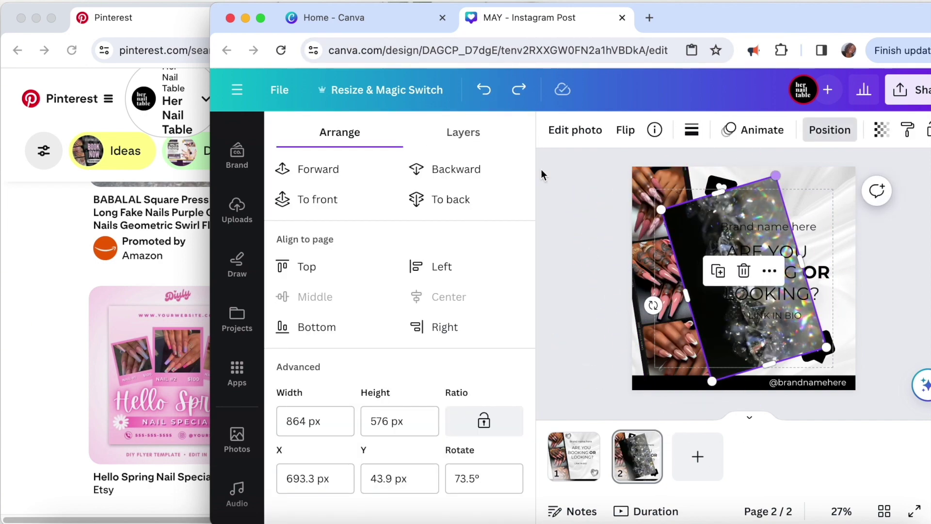
pyautogui.moveTo(704, 340); pyautogui.dragTo(698, 307)
pyautogui.click(477, 167)
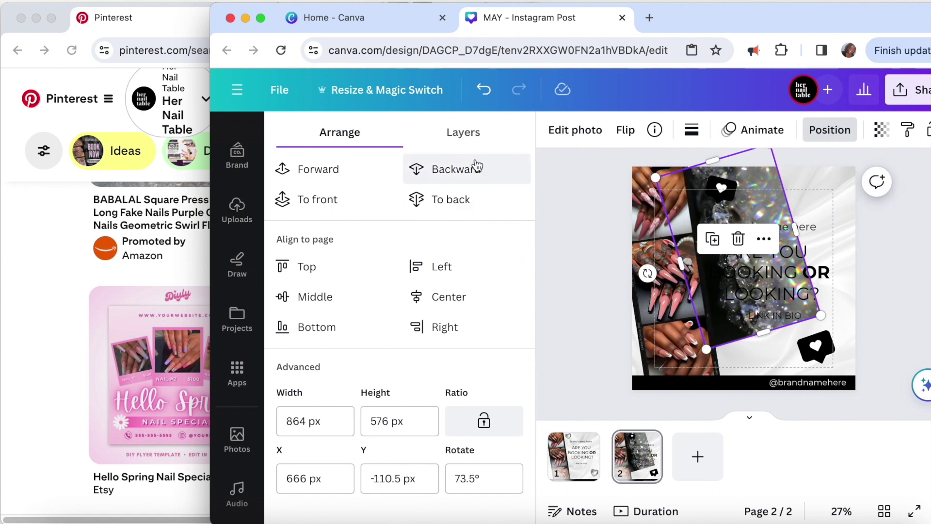
pyautogui.click(477, 167)
pyautogui.click(348, 185)
pyautogui.moveTo(728, 340)
pyautogui.mouseDown()
pyautogui.moveTo(706, 342)
pyautogui.moveTo(727, 346)
pyautogui.mouseUp()
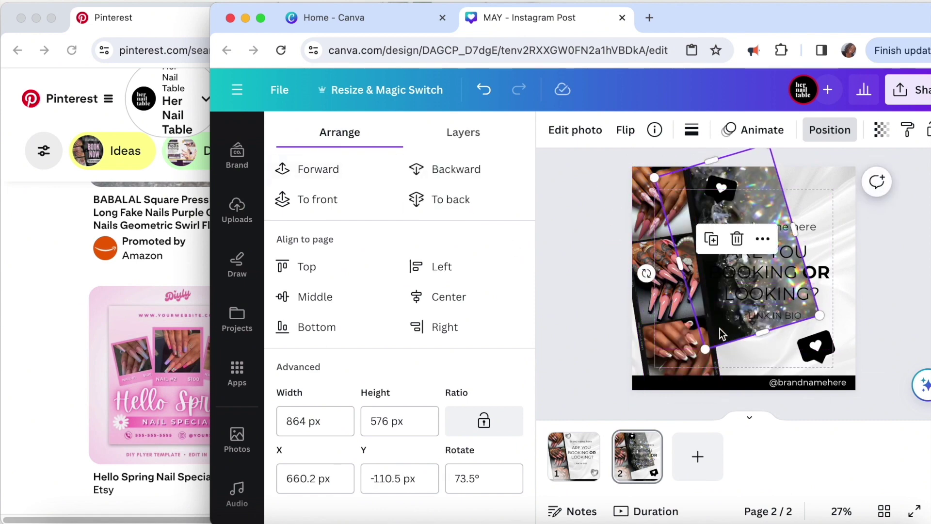
pyautogui.moveTo(720, 328); pyautogui.dragTo(563, 373)
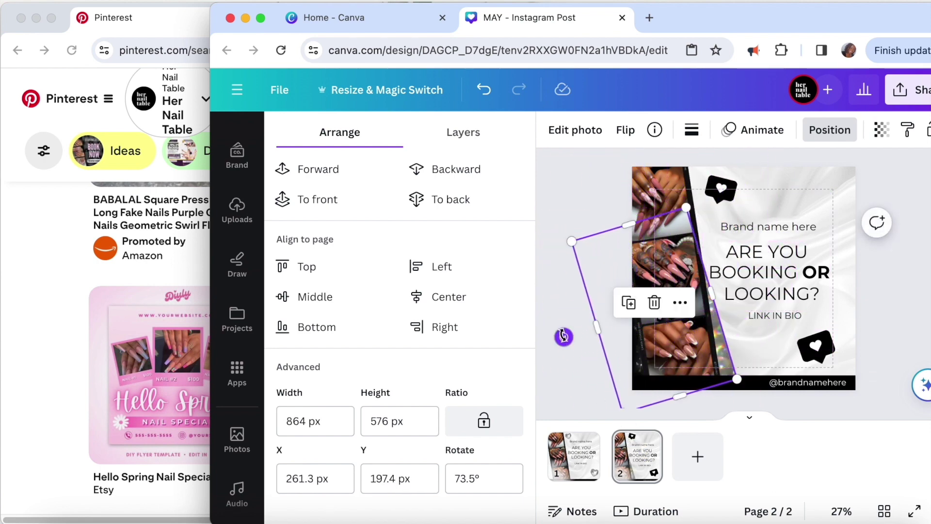
pyautogui.moveTo(563, 334); pyautogui.dragTo(548, 325)
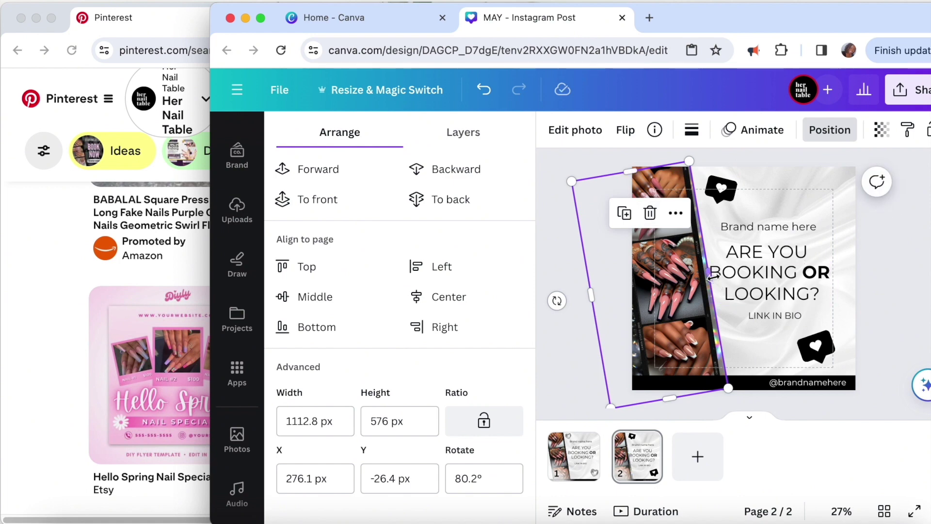
pyautogui.moveTo(712, 277); pyautogui.dragTo(714, 275)
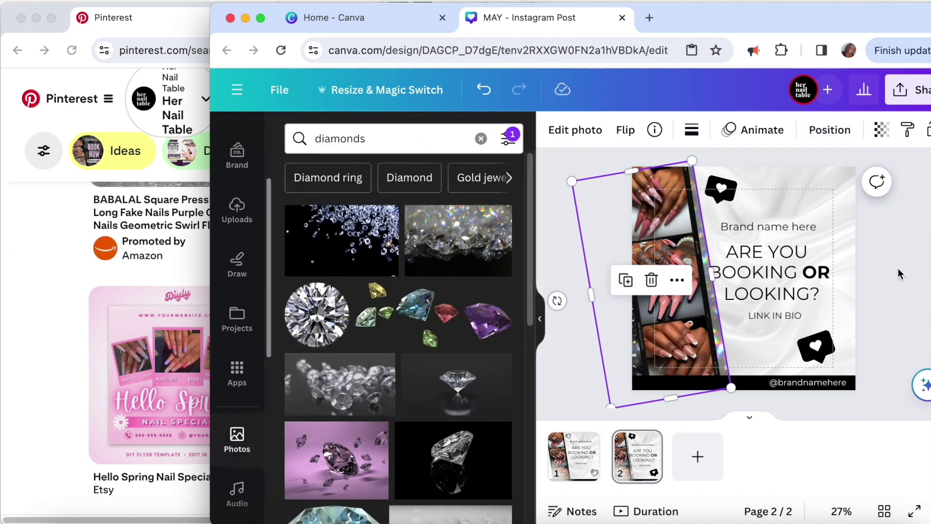
pyautogui.click(898, 268)
# Try adding the grey diamonds photo, then undo it
pyautogui.scroll(-5, 447, 388)
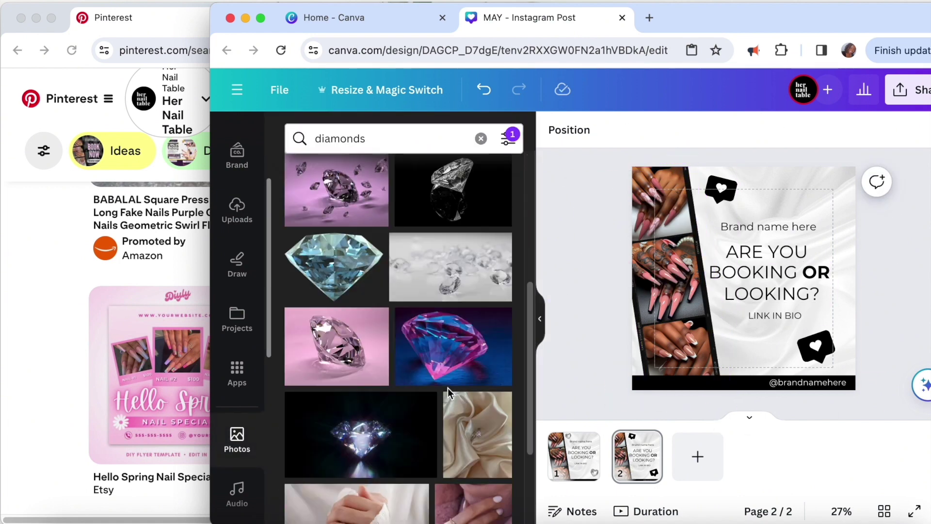
pyautogui.scroll(2, 444, 307)
pyautogui.click(340, 201)
pyautogui.moveTo(754, 363); pyautogui.dragTo(540, 313)
pyautogui.press('super+z')
pyautogui.press('super+z')
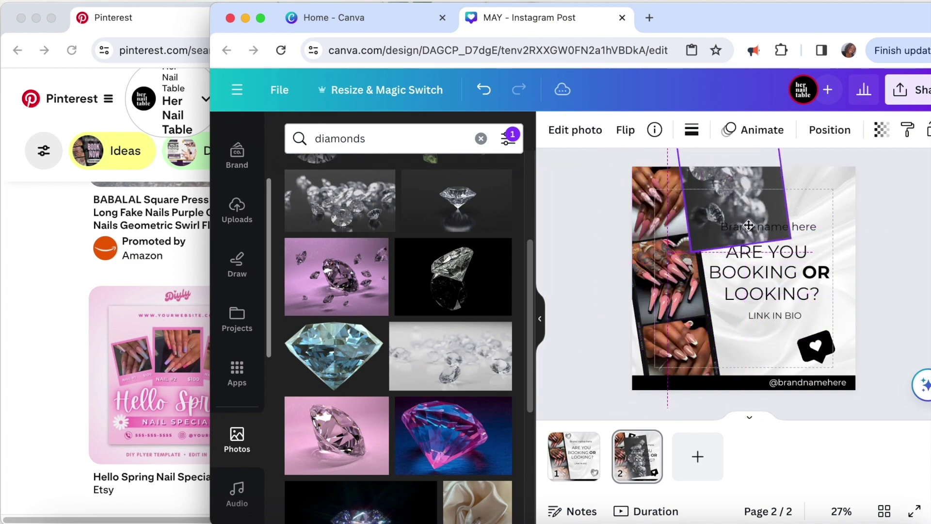
# Look through the Pinterest inspiration page and come back to the Canva design
pyautogui.scroll(-5, 303, 193)
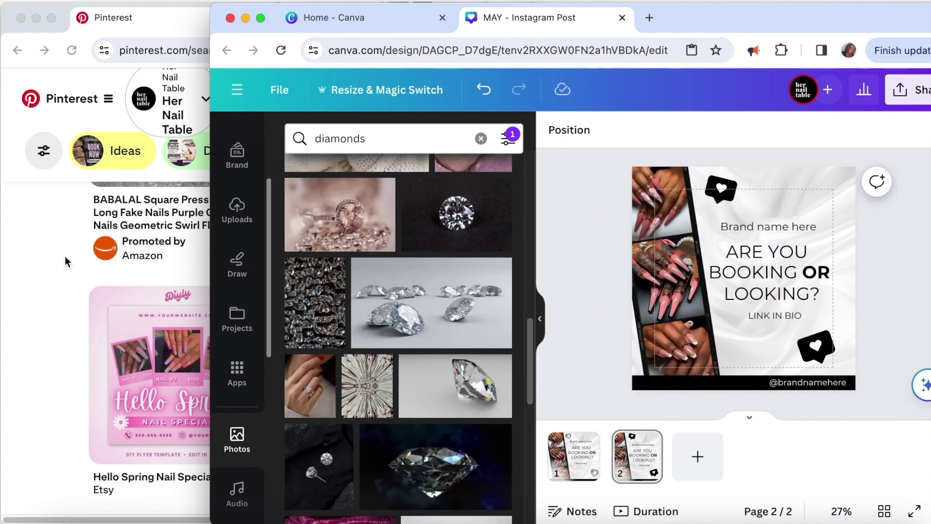
pyautogui.click(66, 259)
pyautogui.scroll(-5, 514, 297)
pyautogui.scroll(-8, 514, 293)
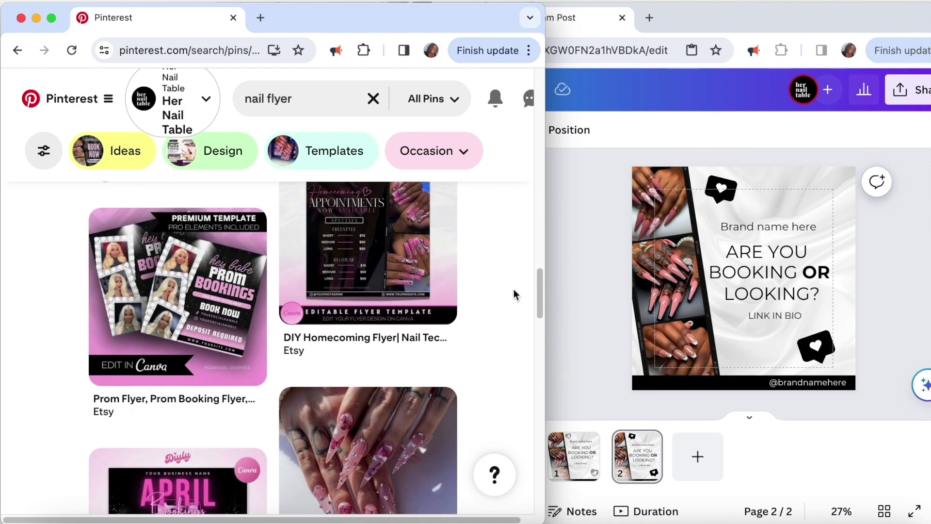
pyautogui.scroll(-10, 514, 288)
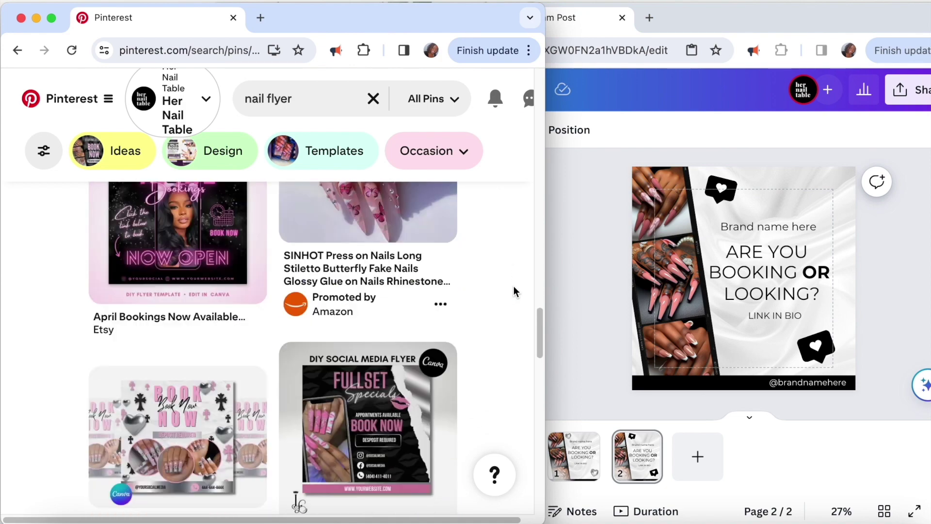
pyautogui.click(583, 196)
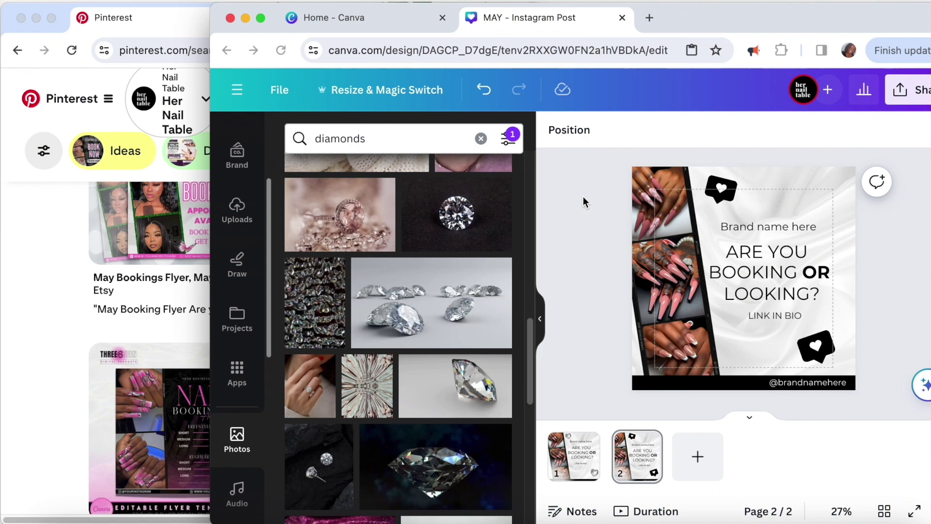
pyautogui.click(480, 137)
# Search graphics for glitter, then unlock the nail photo strip and move it aside
pyautogui.write('glitter')
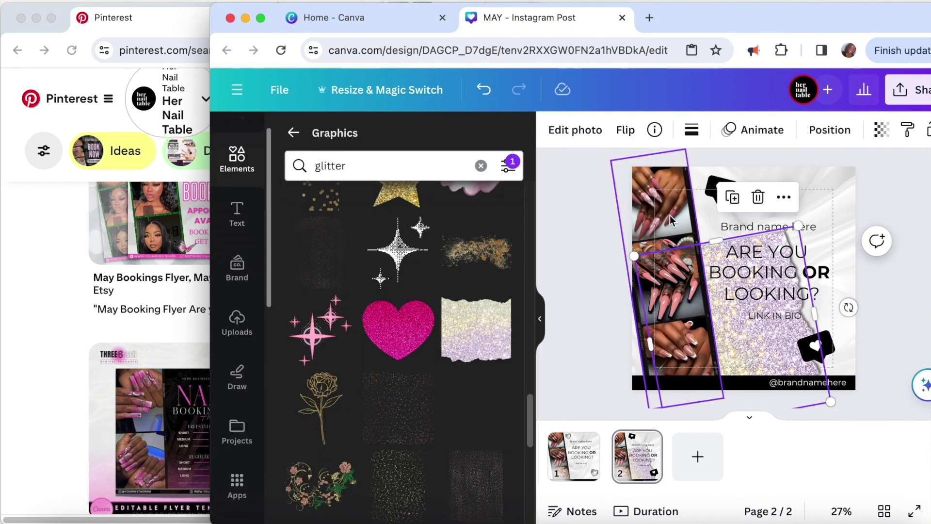
pyautogui.click(670, 221)
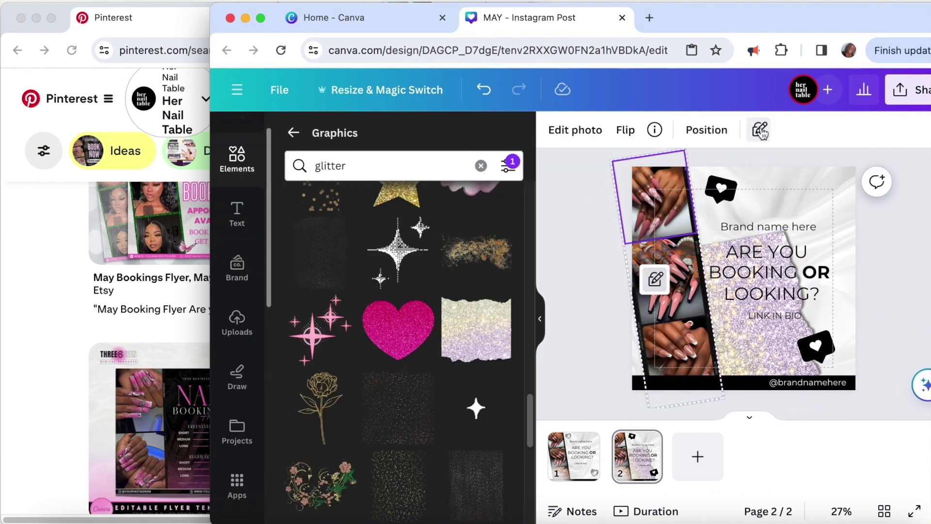
pyautogui.click(742, 235)
pyautogui.click(631, 160)
pyautogui.click(626, 129)
pyautogui.moveTo(650, 272); pyautogui.dragTo(851, 271)
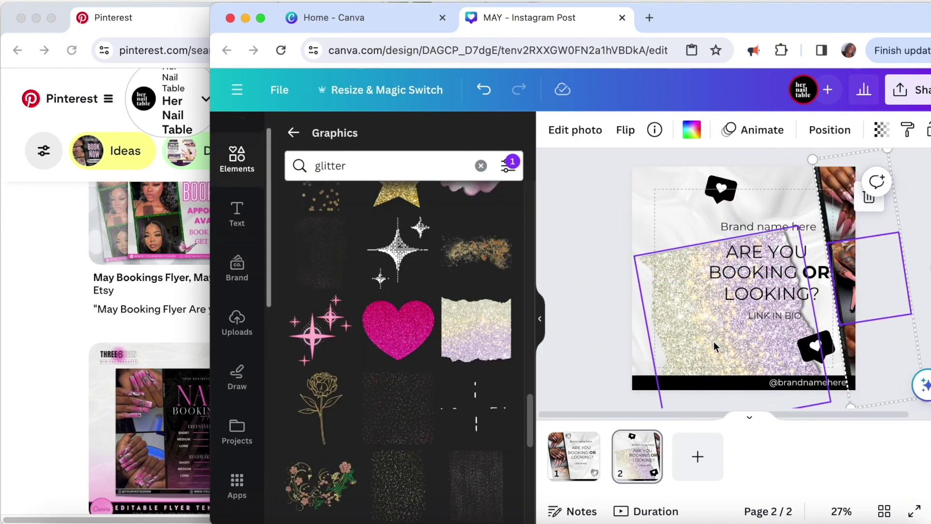
# Try a glitter graphic on the left under the strip, then undo it
pyautogui.moveTo(713, 347); pyautogui.dragTo(625, 274)
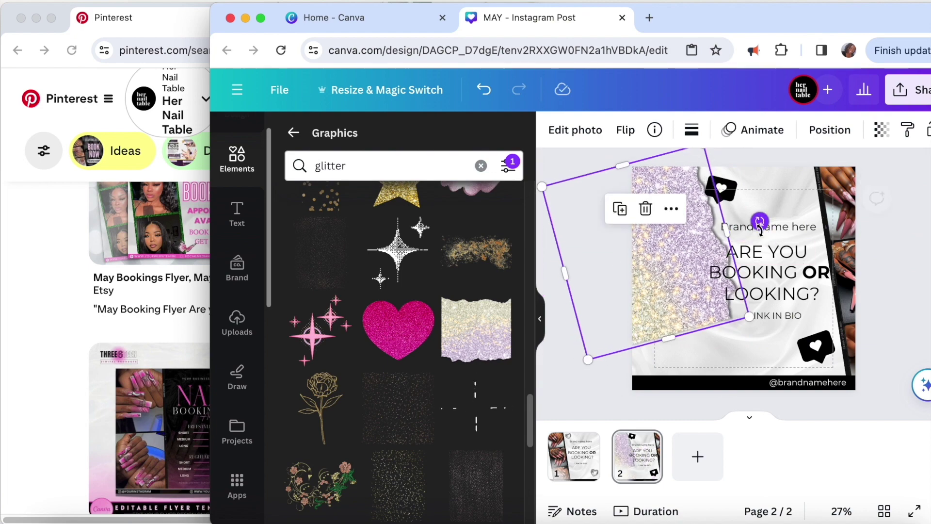
pyautogui.moveTo(749, 316); pyautogui.dragTo(737, 407)
pyautogui.moveTo(679, 291); pyautogui.dragTo(625, 322)
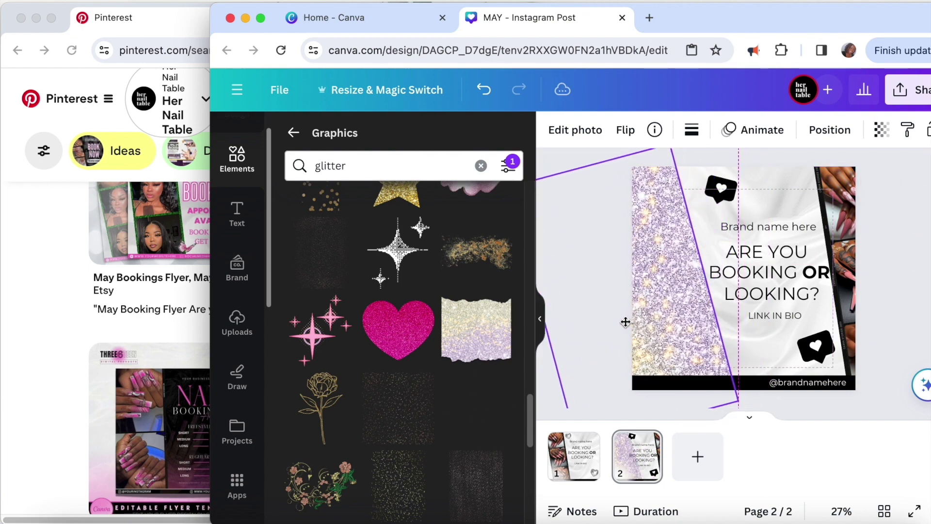
pyautogui.moveTo(915, 255); pyautogui.dragTo(626, 253)
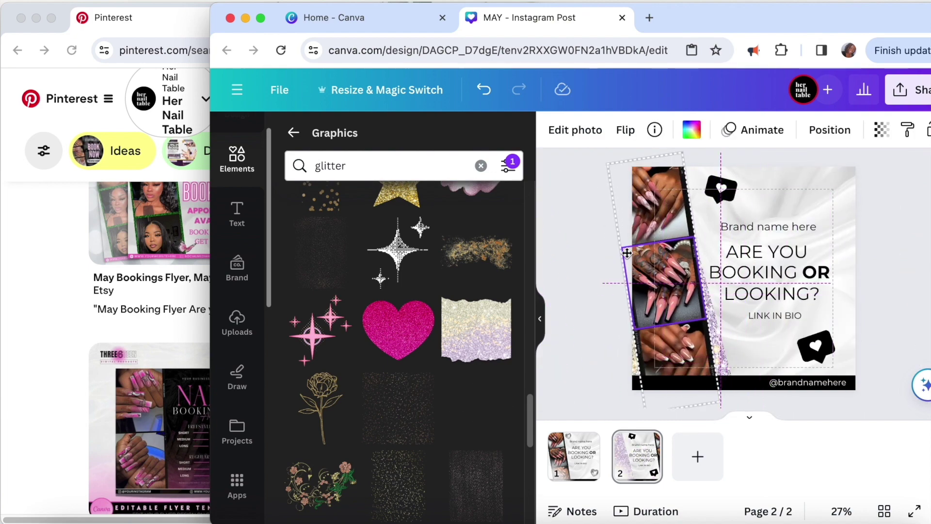
pyautogui.click(871, 206)
pyautogui.hotkey('ctrl', 'z')
pyautogui.hotkey('ctrl', 'z')
pyautogui.hotkey('ctrl', 'z')
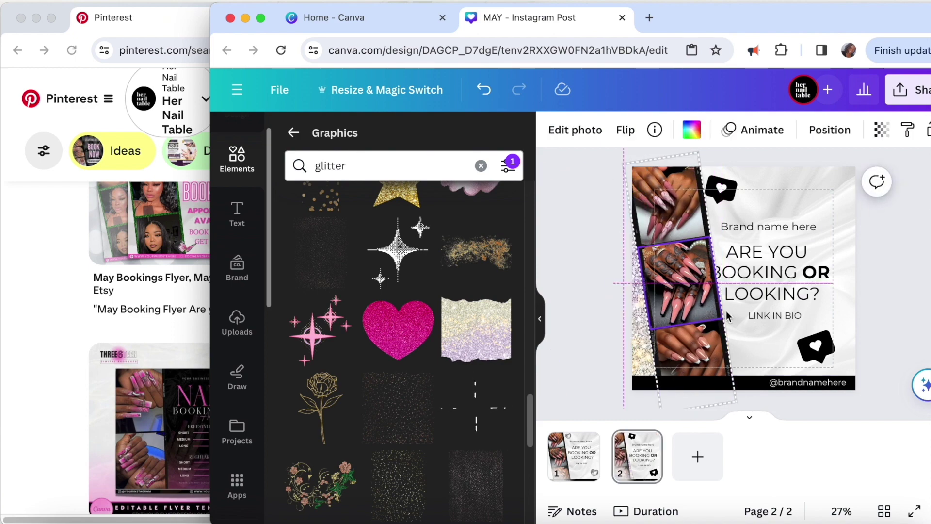
# Add the silver marble glitter graphic along the left edge and send it behind the photo strip
pyautogui.scroll(-5, 423, 296)
pyautogui.scroll(-10, 423, 297)
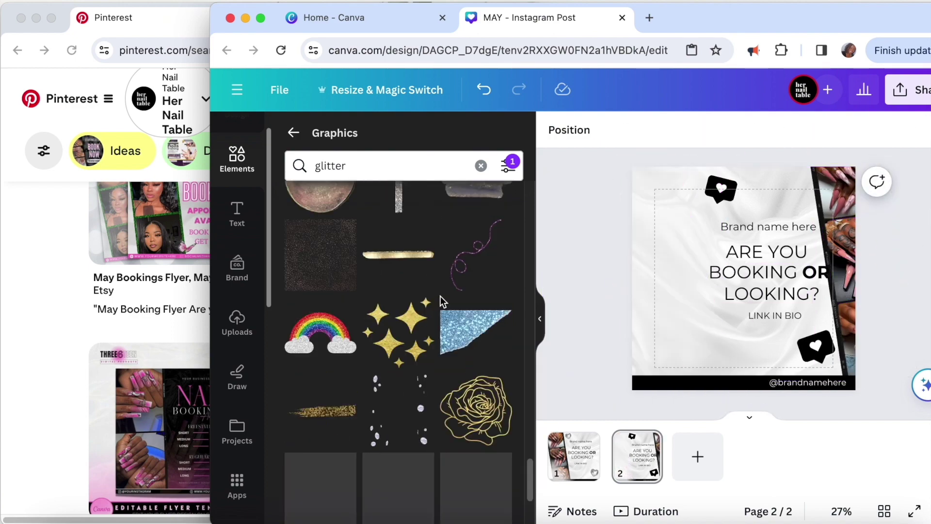
pyautogui.hotkey('ctrl', 'z')
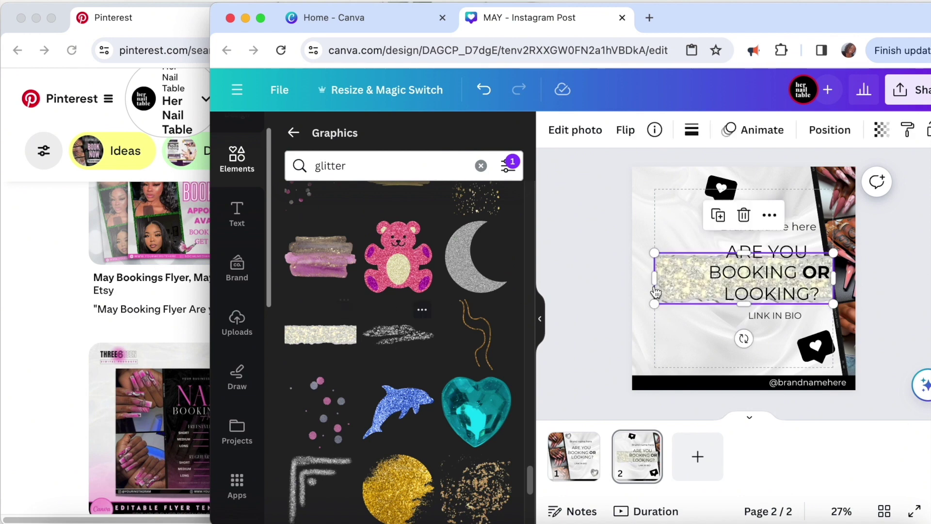
pyautogui.scroll(-5, 377, 339)
pyautogui.moveTo(377, 339); pyautogui.dragTo(621, 374)
pyautogui.moveTo(698, 330); pyautogui.dragTo(645, 340)
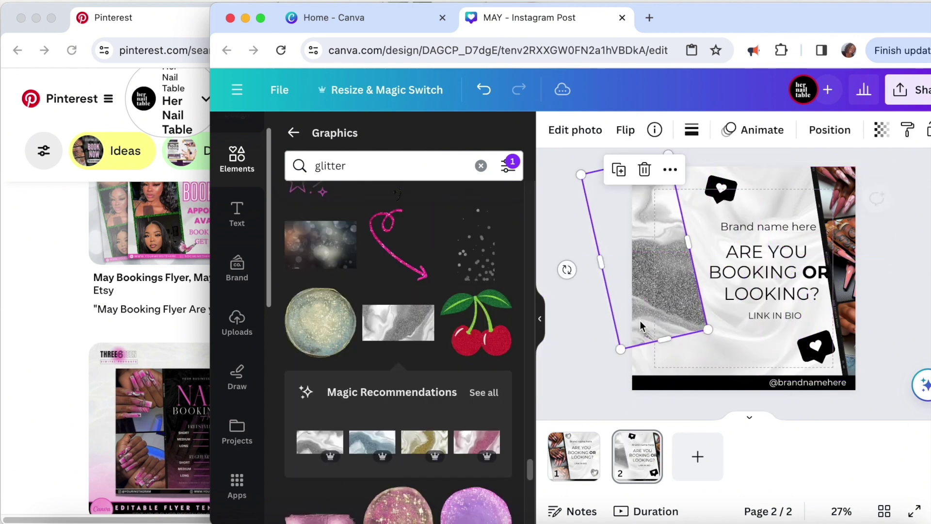
pyautogui.moveTo(689, 388); pyautogui.dragTo(712, 417)
pyautogui.moveTo(679, 330); pyautogui.dragTo(669, 356)
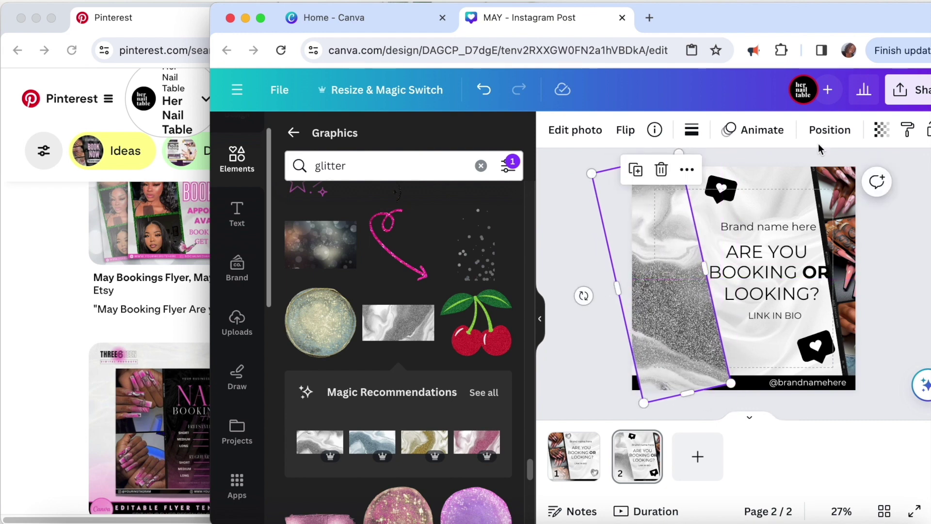
pyautogui.click(829, 129)
pyautogui.click(669, 219)
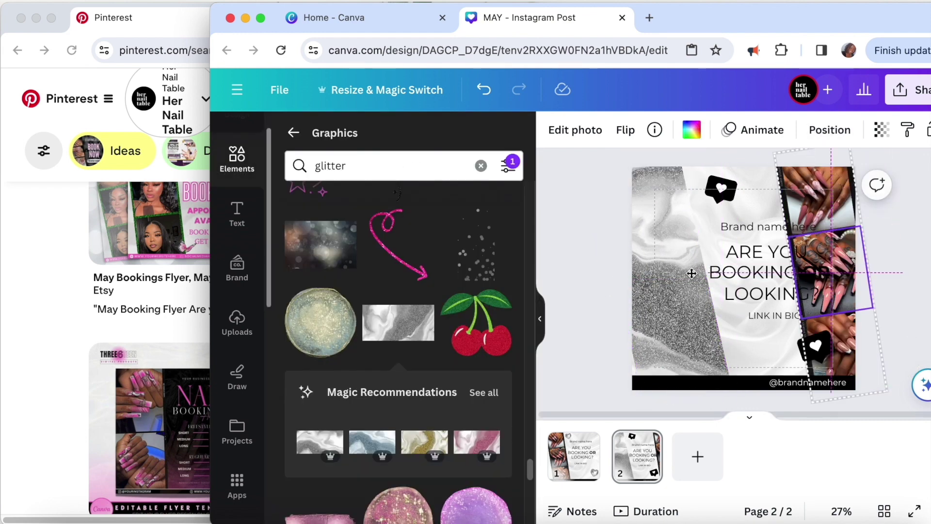
# Shift the nail photo strip left and tilt it to about -10°
pyautogui.click(830, 130)
pyautogui.click(318, 168)
pyautogui.moveTo(676, 331); pyautogui.dragTo(670, 330)
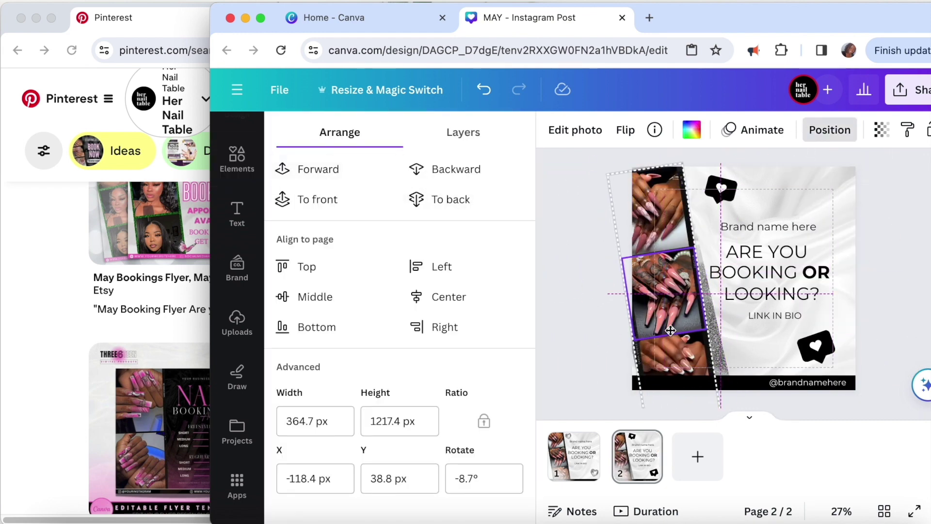
pyautogui.moveTo(742, 293); pyautogui.dragTo(656, 303)
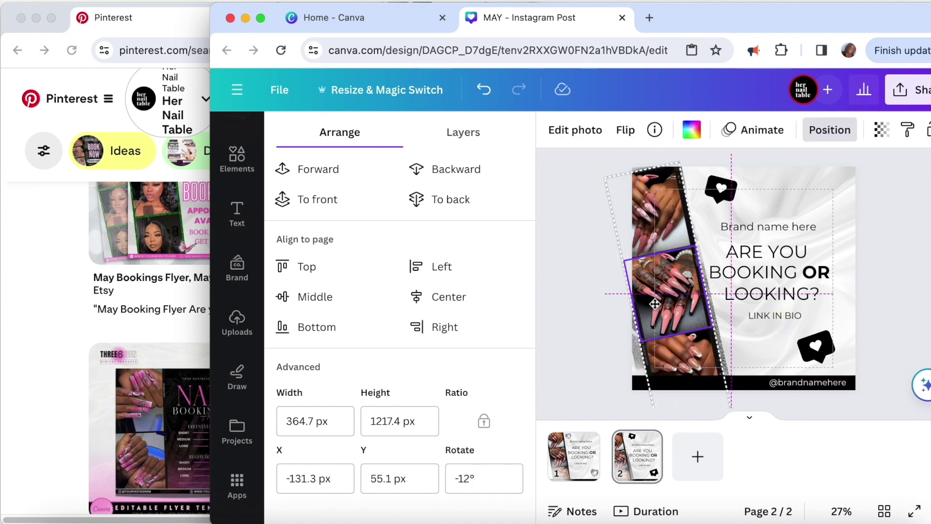
pyautogui.click(684, 286)
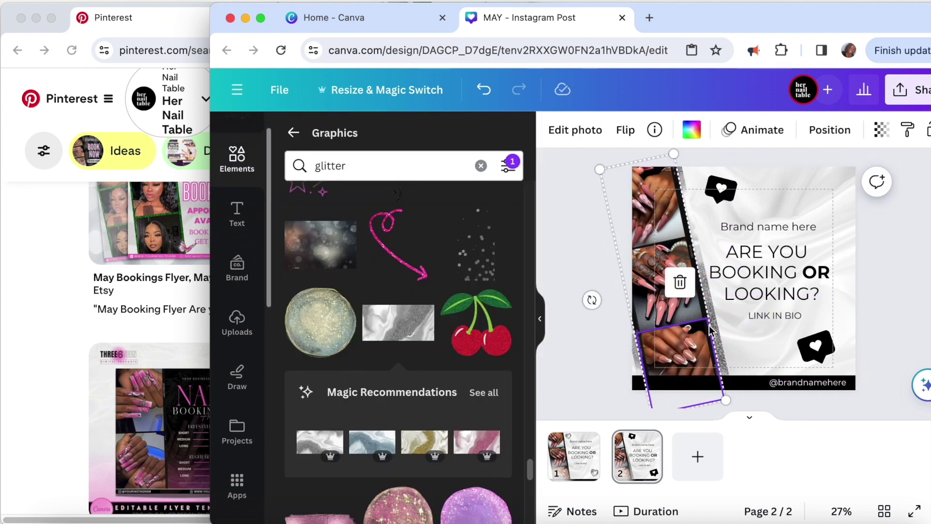
pyautogui.moveTo(597, 300); pyautogui.dragTo(587, 302)
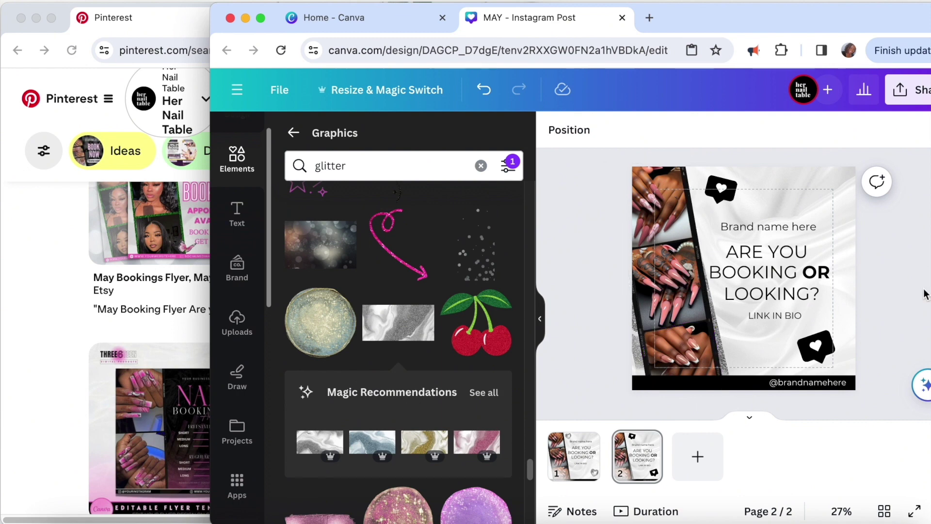
# Add a silver marble graphic, shrunk and placed in the top-right corner
pyautogui.click(383, 331)
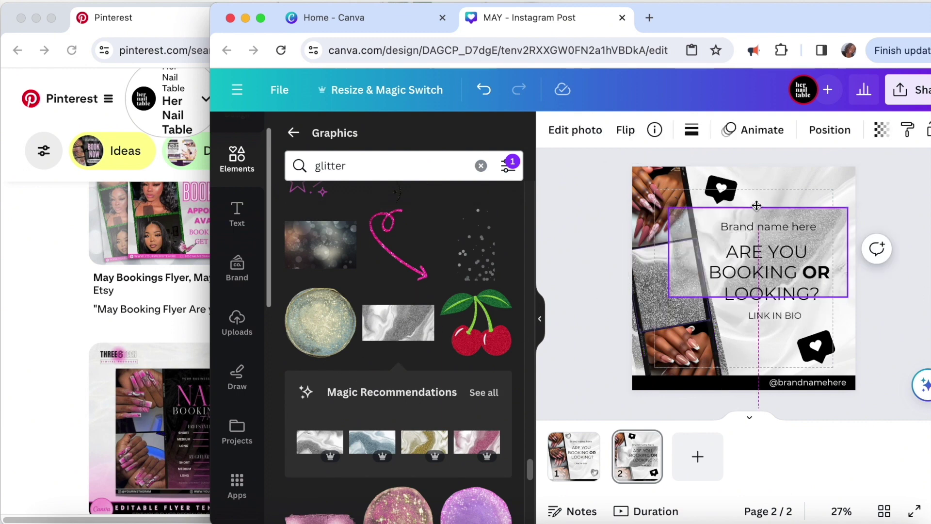
pyautogui.moveTo(645, 369); pyautogui.dragTo(739, 202)
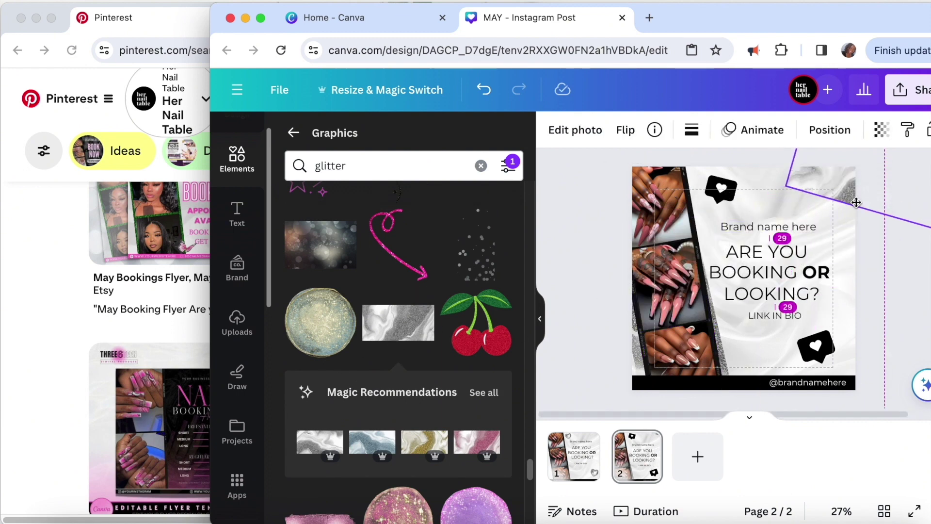
pyautogui.click(906, 321)
pyautogui.moveTo(806, 175); pyautogui.dragTo(806, 175)
pyautogui.click(885, 321)
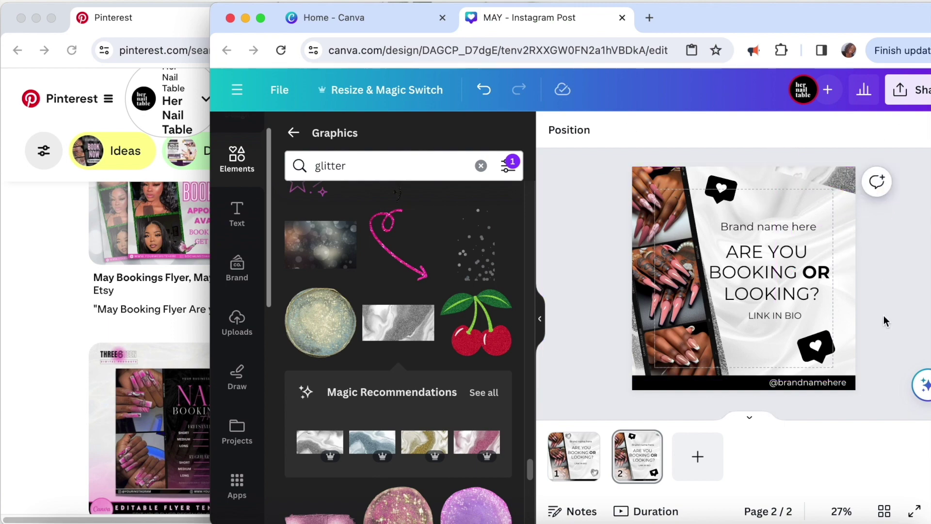
pyautogui.press('Escape')
pyautogui.scroll(-5, 364, 409)
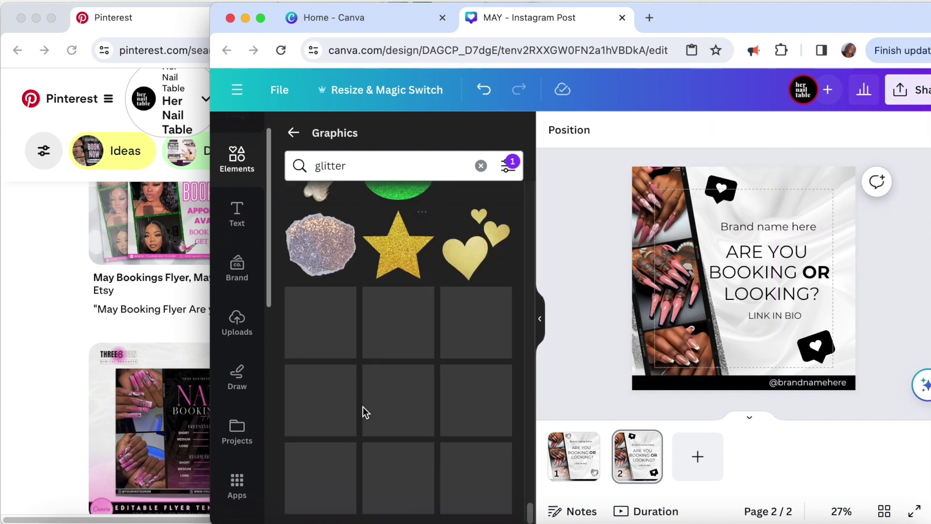
pyautogui.scroll(-6, 446, 401)
pyautogui.scroll(3, 445, 401)
# Angle a silver glitter stroke about 25° across the top-right corner, sized roughly 935 × 120
pyautogui.click(478, 323)
pyautogui.moveTo(761, 281)
pyautogui.mouseDown()
pyautogui.moveTo(780, 227)
pyautogui.moveTo(833, 158)
pyautogui.moveTo(834, 176)
pyautogui.moveTo(795, 177)
pyautogui.mouseUp()
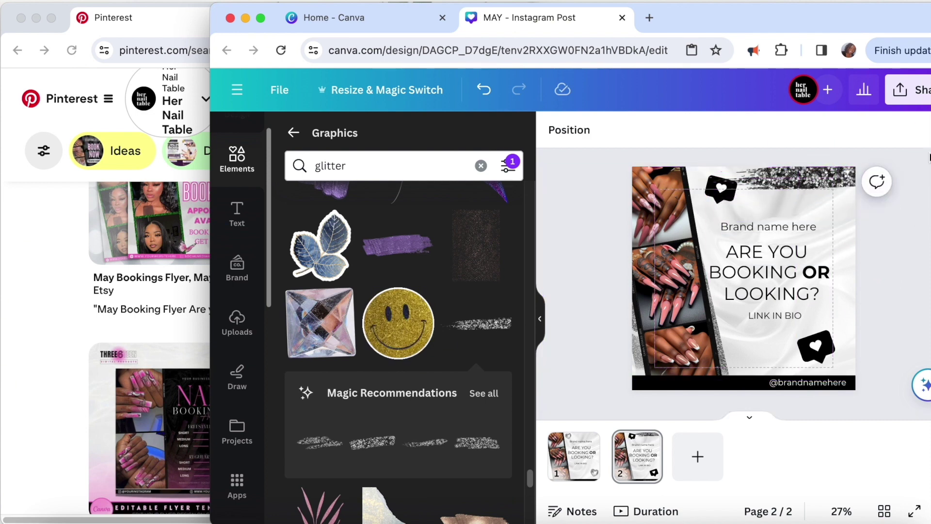
pyautogui.moveTo(924, 167); pyautogui.dragTo(927, 233)
pyautogui.moveTo(839, 181); pyautogui.dragTo(831, 186)
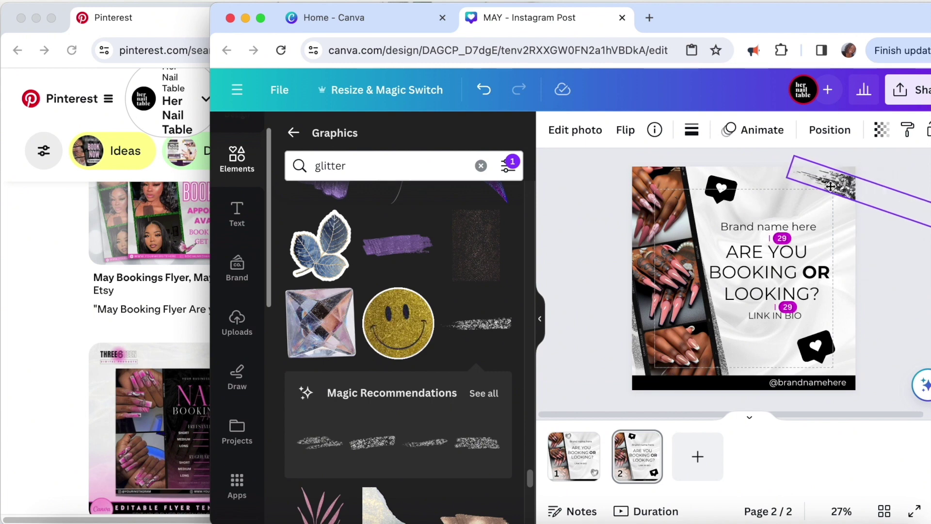
pyautogui.click(922, 317)
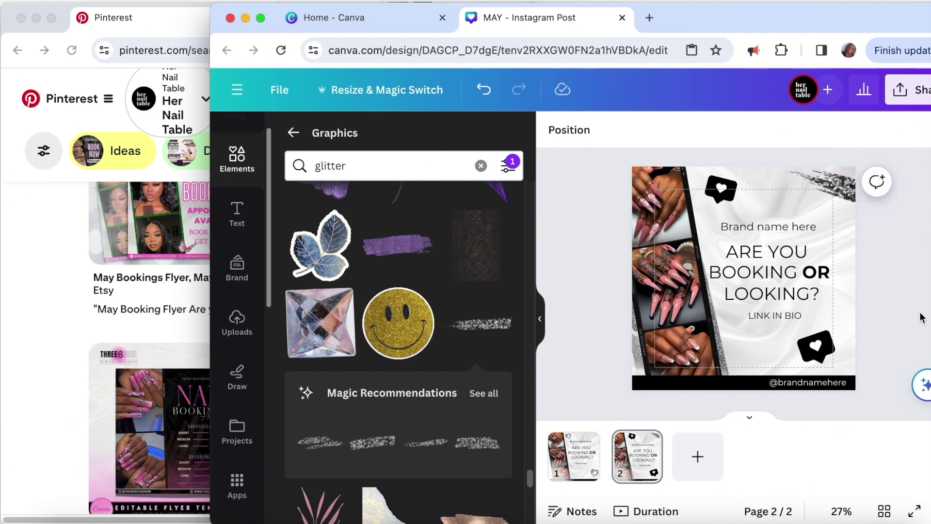
pyautogui.moveTo(779, 178); pyautogui.dragTo(740, 165)
pyautogui.moveTo(830, 179); pyautogui.dragTo(844, 185)
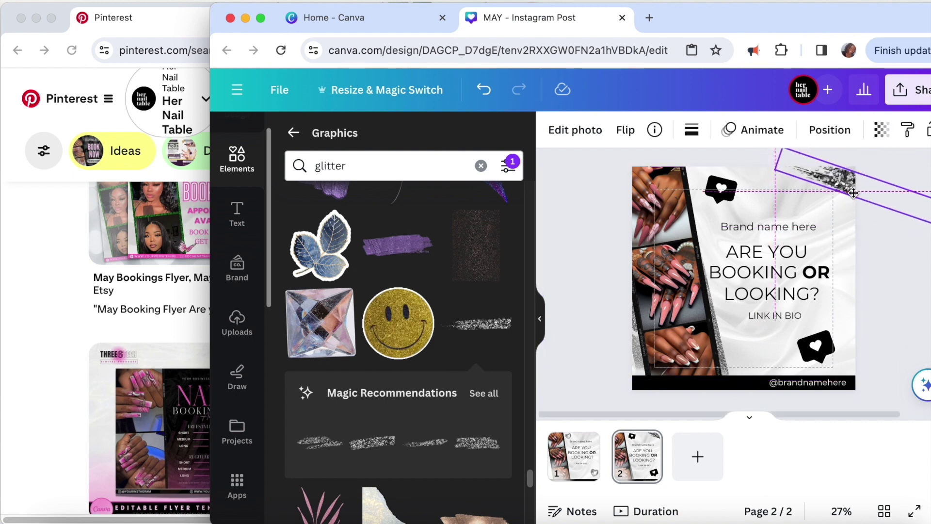
pyautogui.click(575, 130)
# Adjust the glitter stroke's image settings, then browse further glitter graphics
pyautogui.click(410, 146)
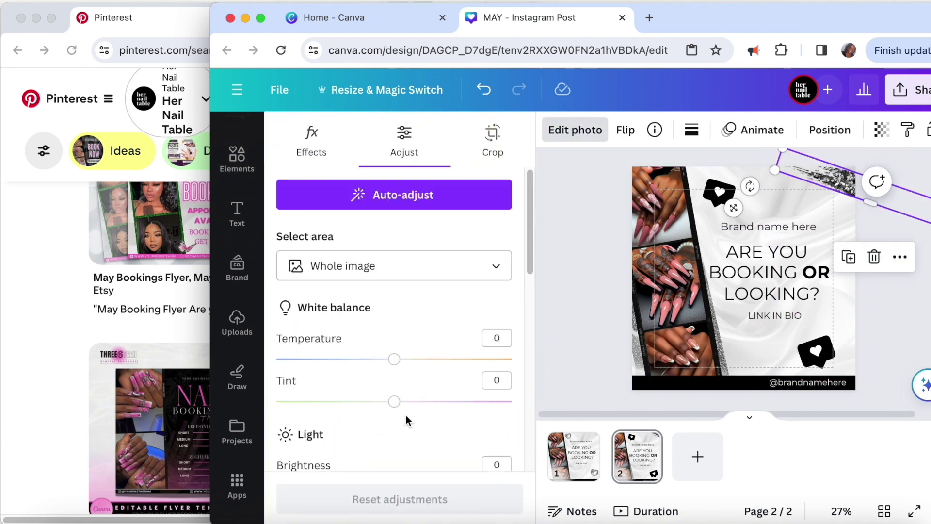
pyautogui.scroll(-4, 406, 420)
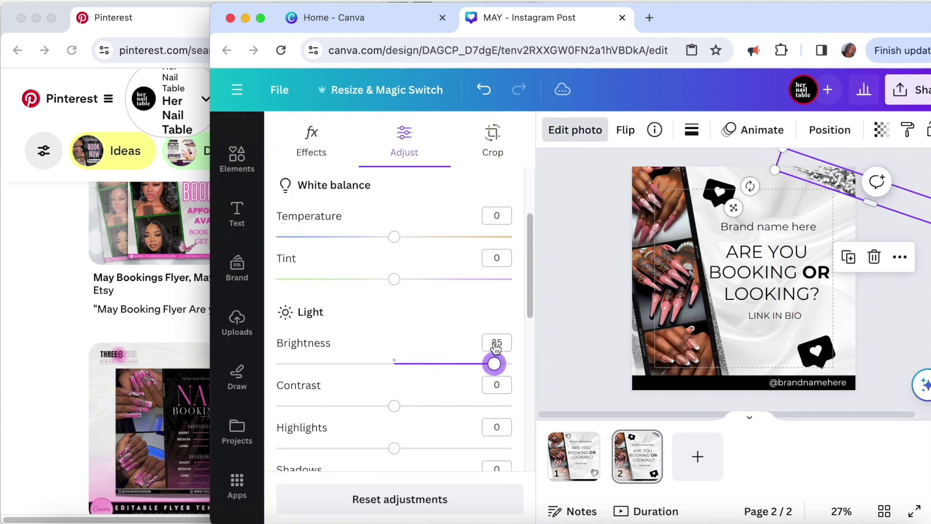
pyautogui.press('Escape')
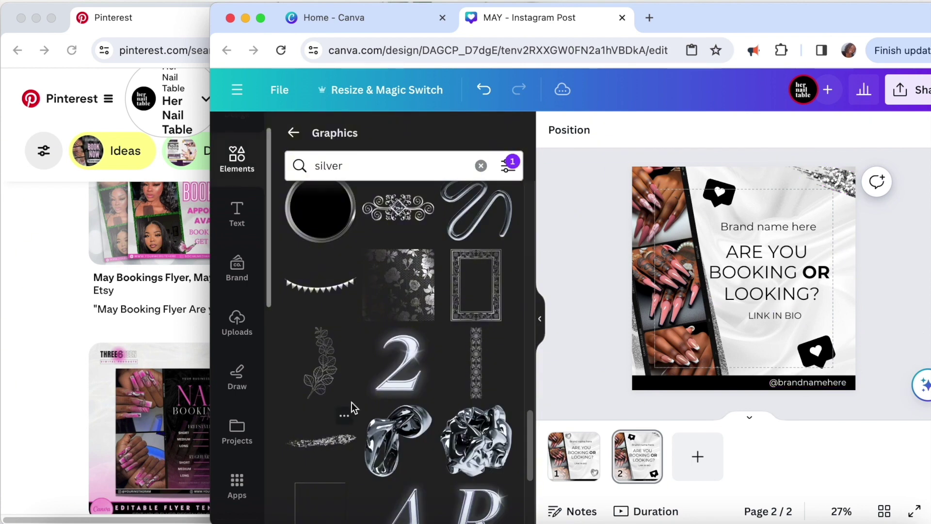
pyautogui.scroll(-15, 428, 409)
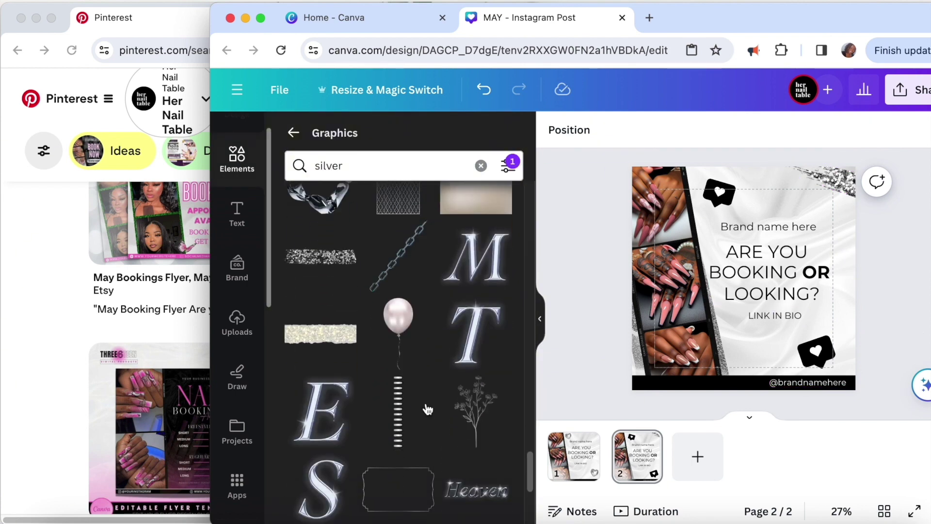
pyautogui.scroll(-15, 427, 409)
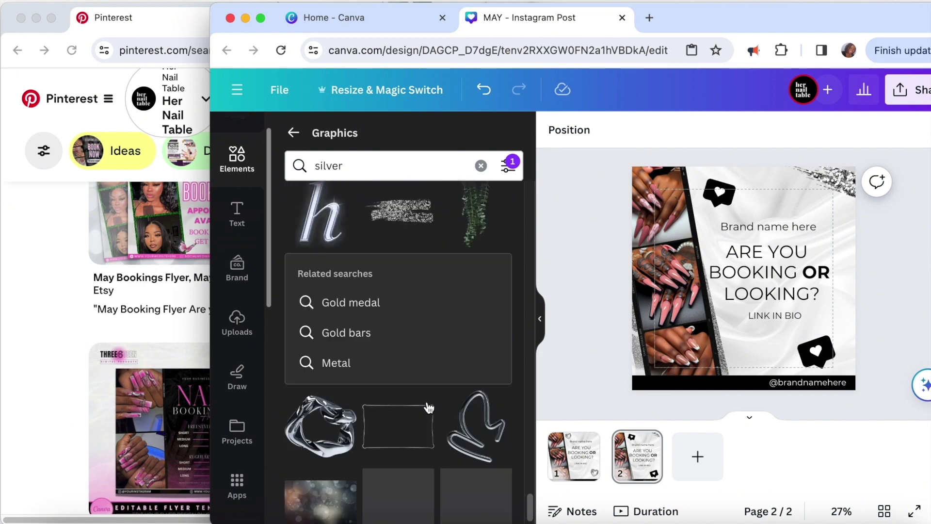
pyautogui.scroll(-15, 427, 408)
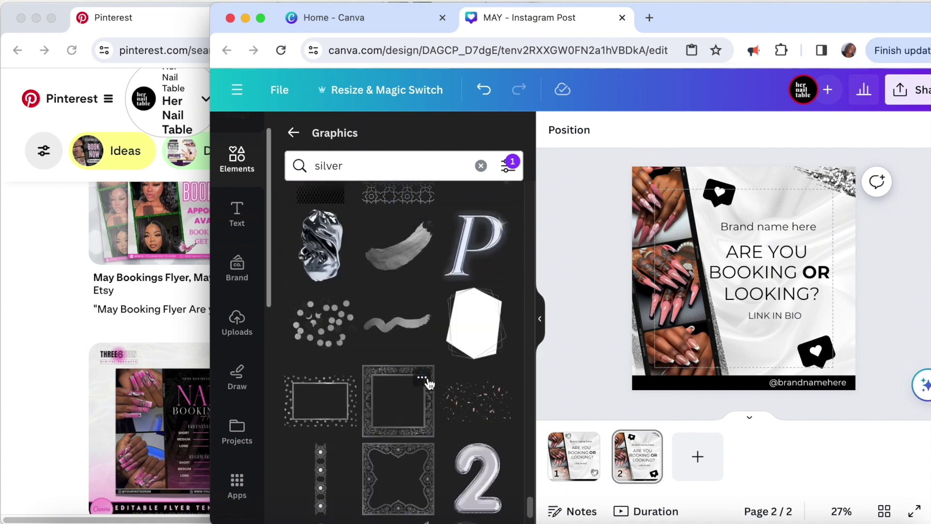
pyautogui.scroll(-5, 429, 383)
# Add another silver glitter stroke and view both pages in the grid overview
pyautogui.click(429, 383)
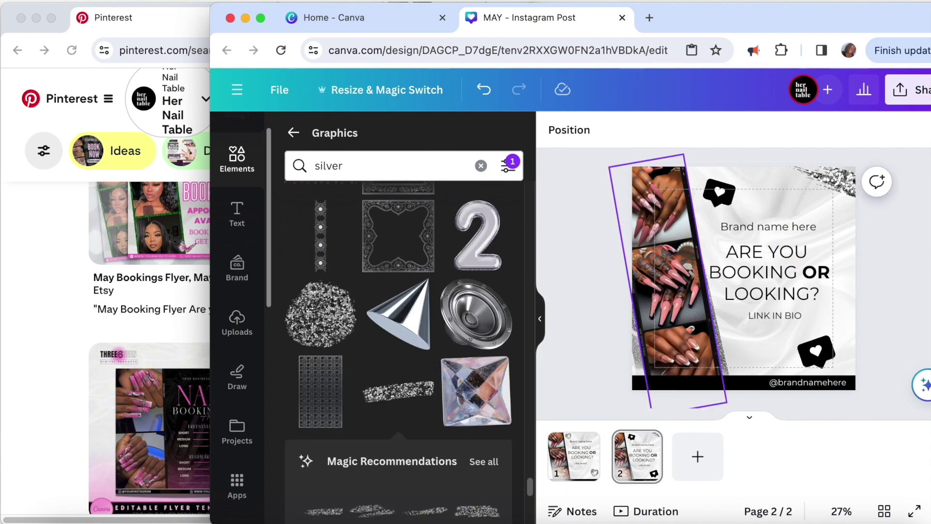
pyautogui.scroll(-15, 368, 458)
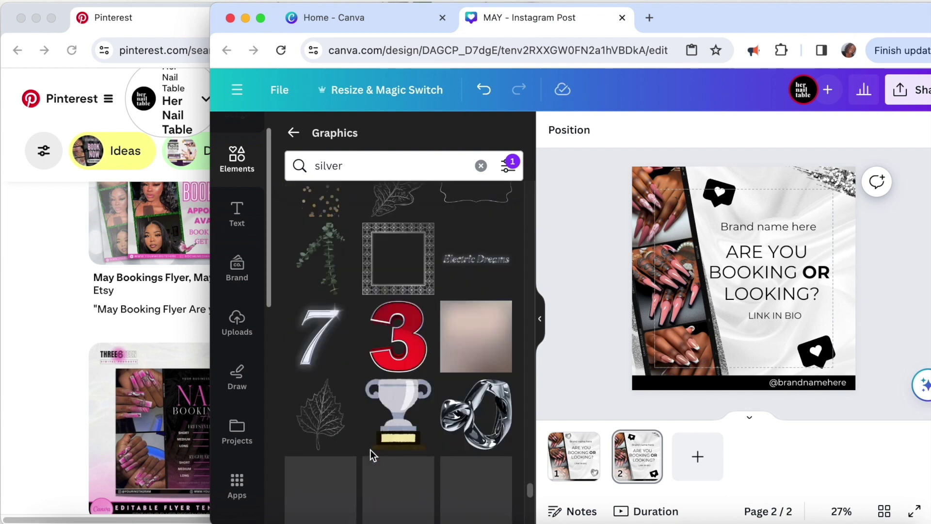
pyautogui.click(884, 511)
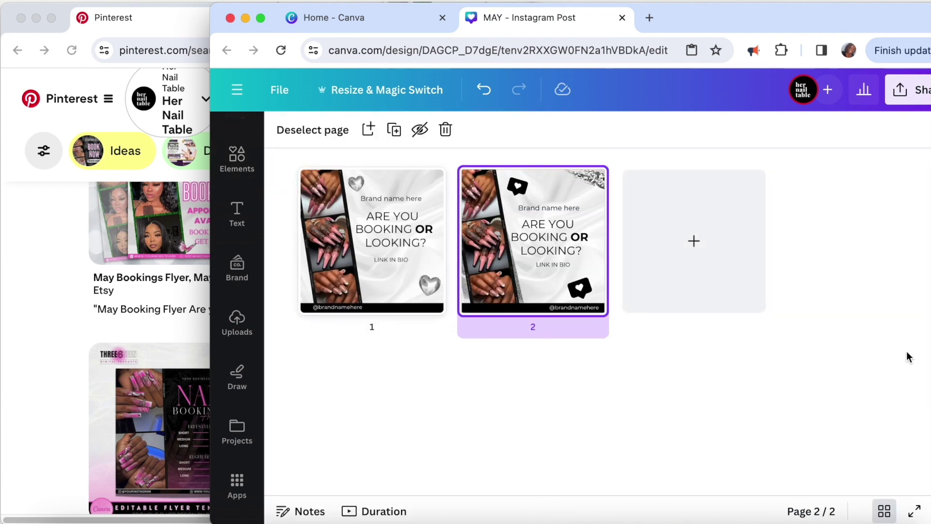
# Try hollow, splice, outline, glitch and neon text effects on the ARE YOU line
pyautogui.press('Escape')
pyautogui.click(769, 251)
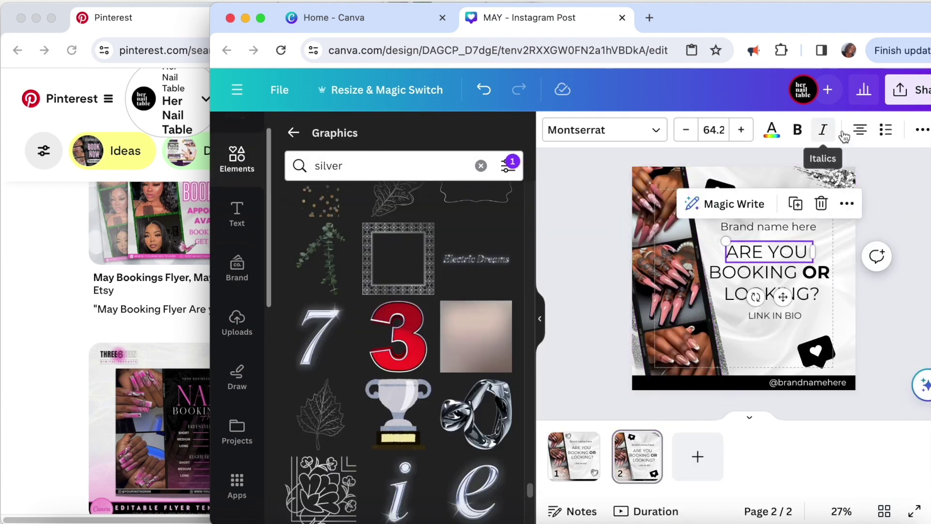
pyautogui.click(922, 130)
pyautogui.click(661, 165)
pyautogui.click(316, 224)
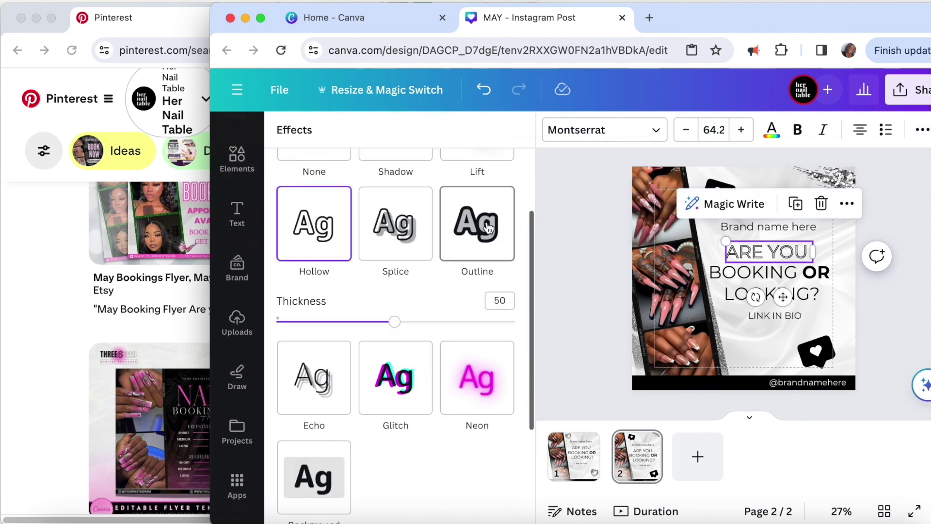
pyautogui.click(395, 224)
pyautogui.click(477, 224)
pyautogui.scroll(-3, 436, 291)
pyautogui.click(395, 255)
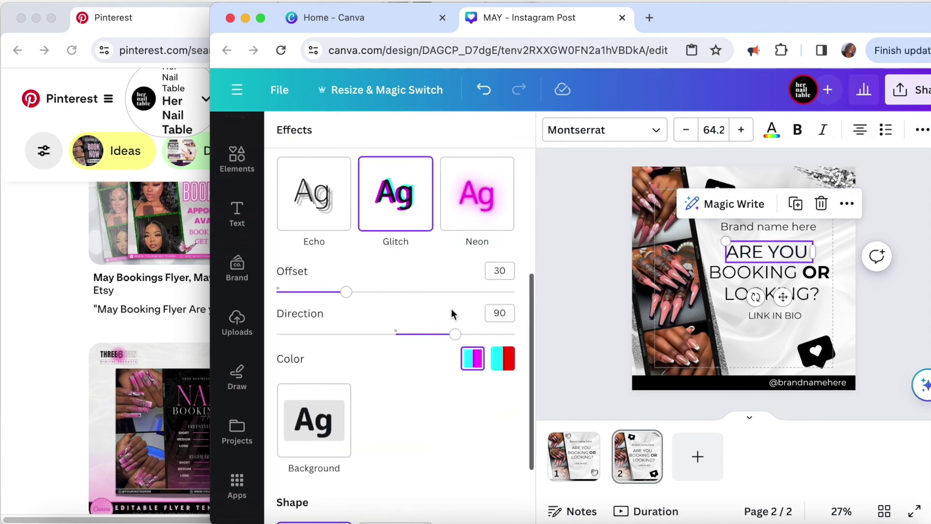
pyautogui.click(477, 199)
# Try shadow, lift, hollow and splice effects, then remove the effect from ARE YOU
pyautogui.scroll(5, 437, 316)
pyautogui.click(396, 222)
pyautogui.click(477, 222)
pyautogui.scroll(-2, 412, 267)
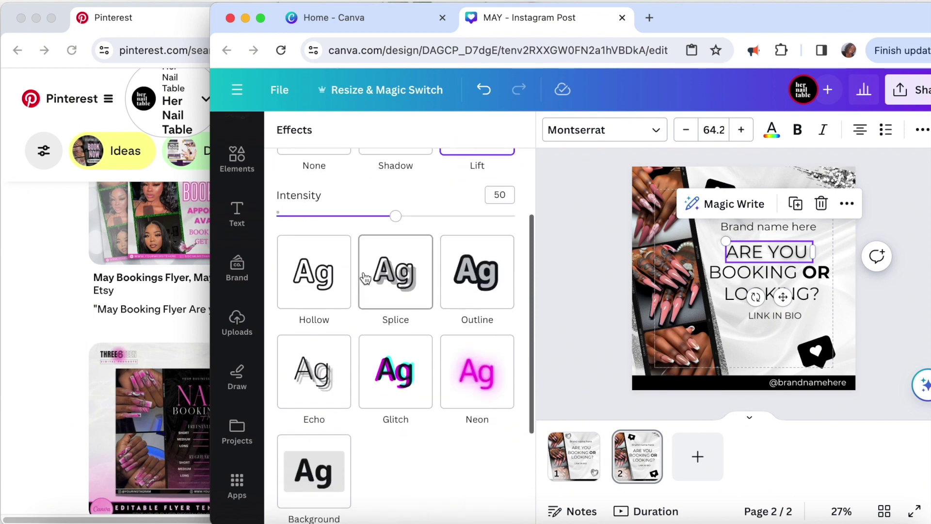
pyautogui.click(314, 270)
pyautogui.click(911, 341)
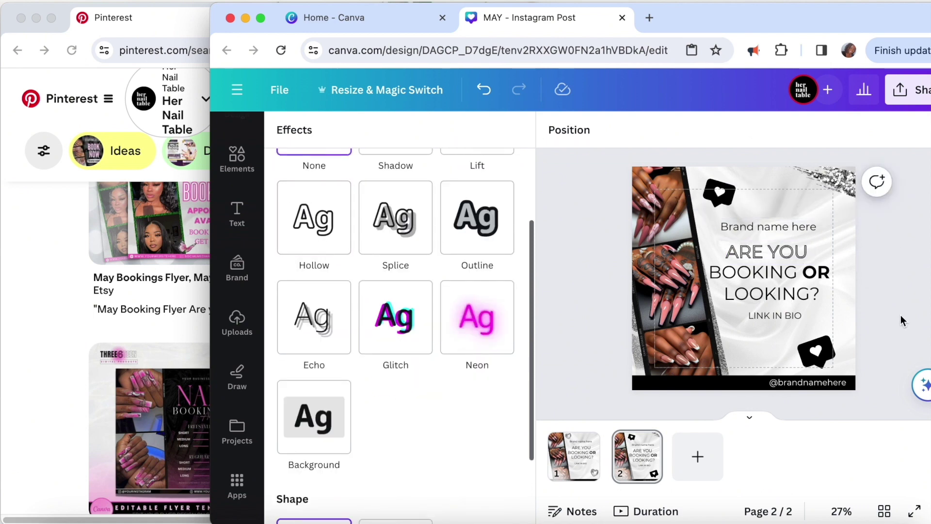
pyautogui.click(410, 219)
pyautogui.click(315, 218)
pyautogui.click(906, 342)
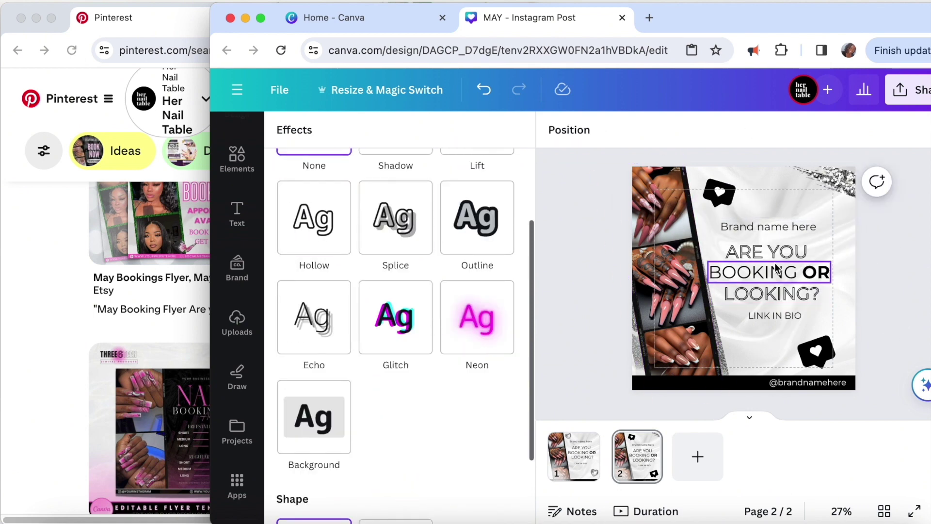
# Set the ARE YOU line in Playfair Display after trying Roca One
pyautogui.click(749, 270)
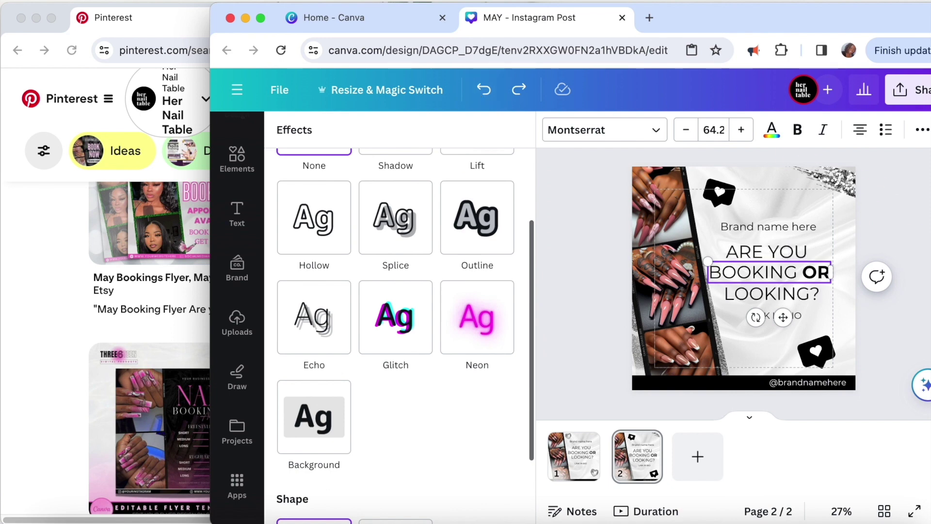
pyautogui.click(766, 251)
pyautogui.click(623, 131)
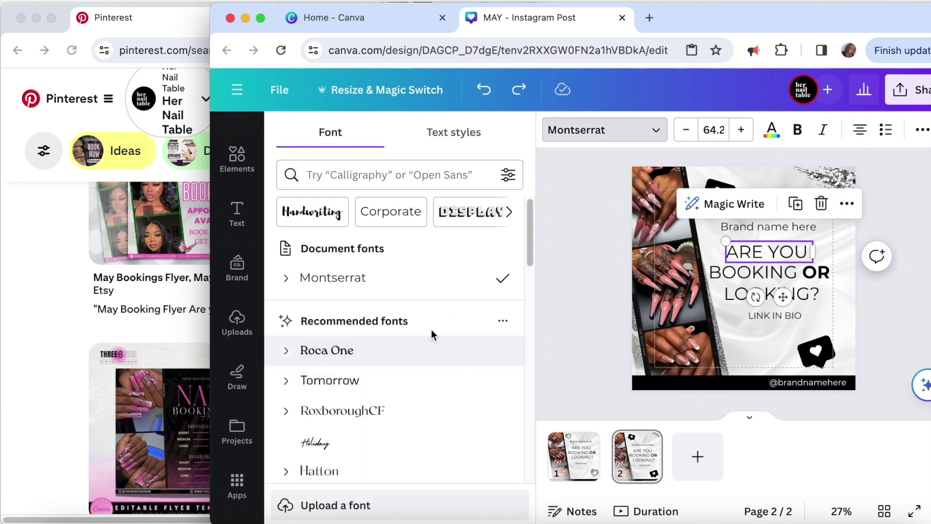
pyautogui.scroll(-3, 412, 252)
pyautogui.click(395, 237)
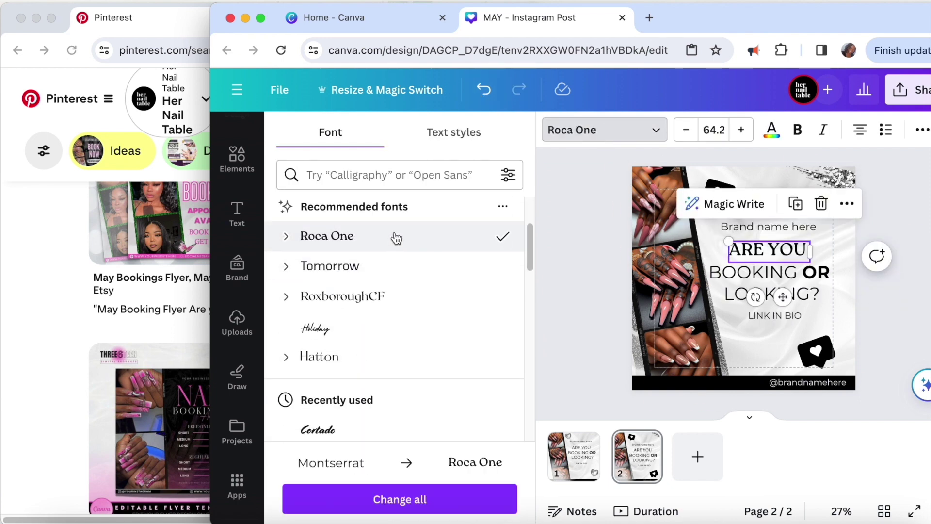
pyautogui.scroll(-8, 359, 322)
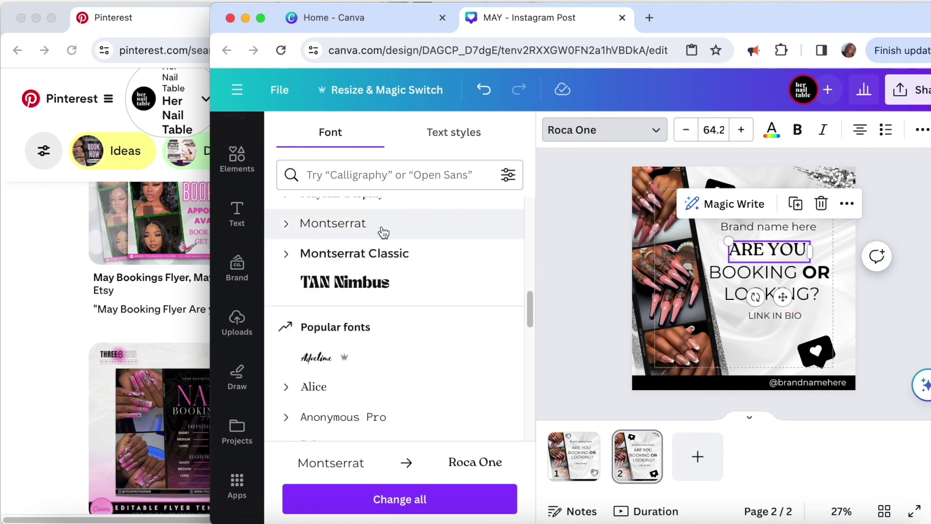
pyautogui.scroll(1, 383, 233)
pyautogui.click(385, 238)
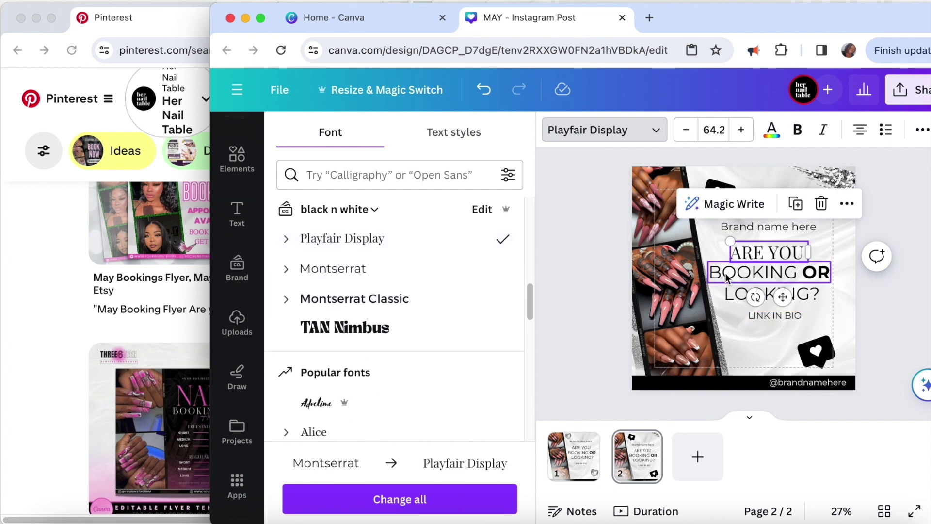
# Apply Playfair Display to the BOOKING OR and LOOKING? lines as well
pyautogui.press('Tab')
pyautogui.click(465, 238)
pyautogui.press('Tab')
pyautogui.click(407, 238)
# Reposition the Brand name here line, settling it slightly further right
pyautogui.click(911, 321)
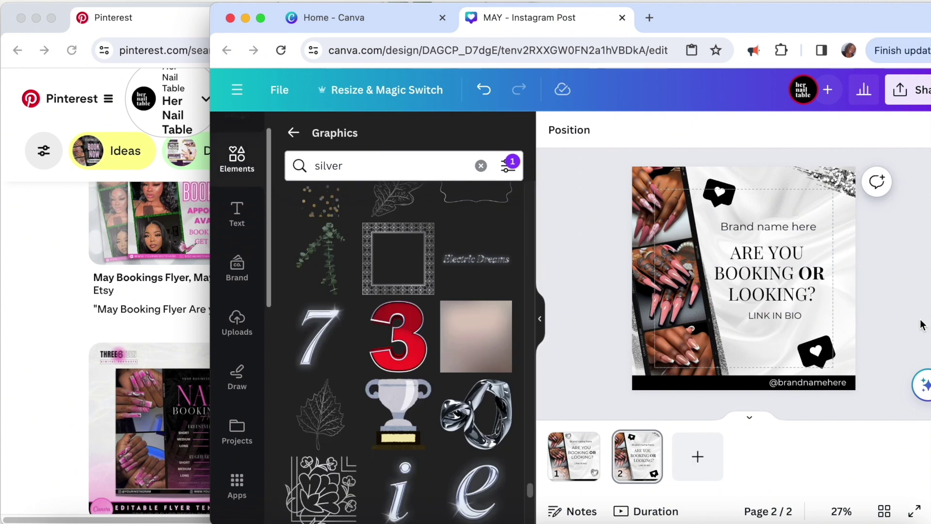
pyautogui.click(768, 226)
pyautogui.moveTo(778, 274); pyautogui.dragTo(798, 240)
pyautogui.moveTo(786, 194); pyautogui.dragTo(773, 231)
pyautogui.moveTo(785, 198); pyautogui.dragTo(792, 197)
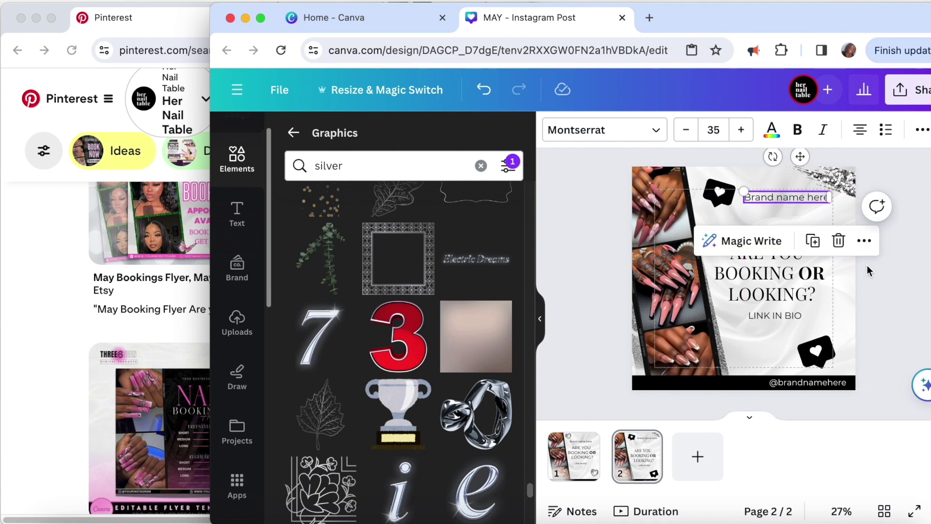
# Enlarge the headline from 64.2 to 68.7, nudge LINK IN BIO, and move the brand line above the headline
pyautogui.click(733, 373)
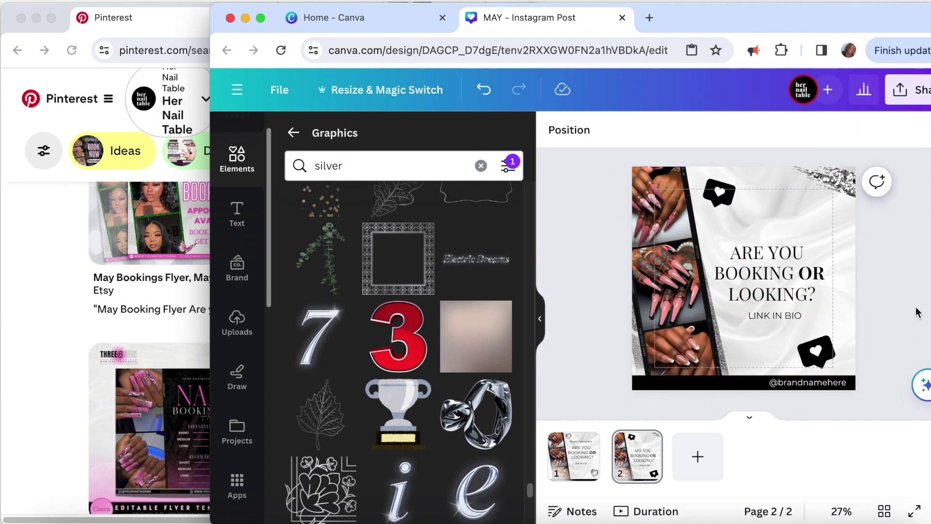
pyautogui.click(785, 277)
pyautogui.moveTo(833, 303); pyautogui.dragTo(847, 302)
pyautogui.moveTo(786, 313); pyautogui.dragTo(789, 314)
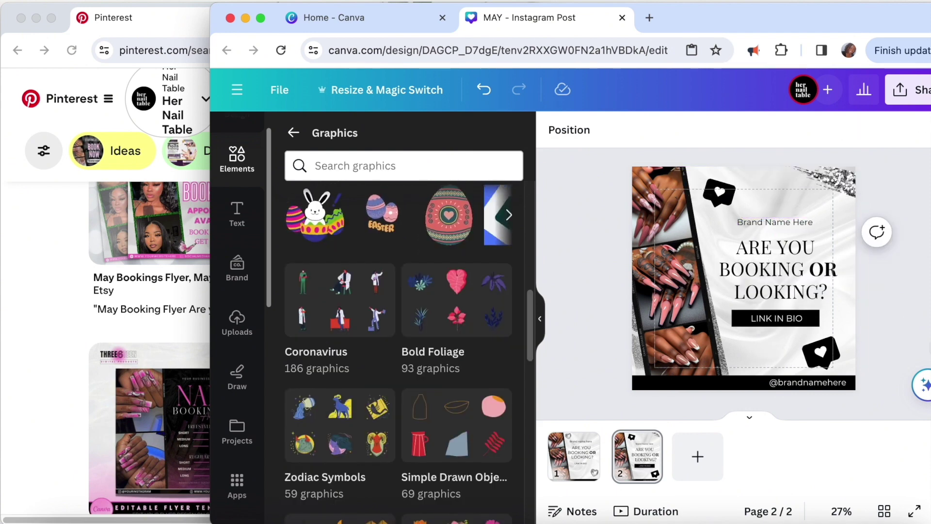
pyautogui.moveTo(790, 224); pyautogui.dragTo(792, 210)
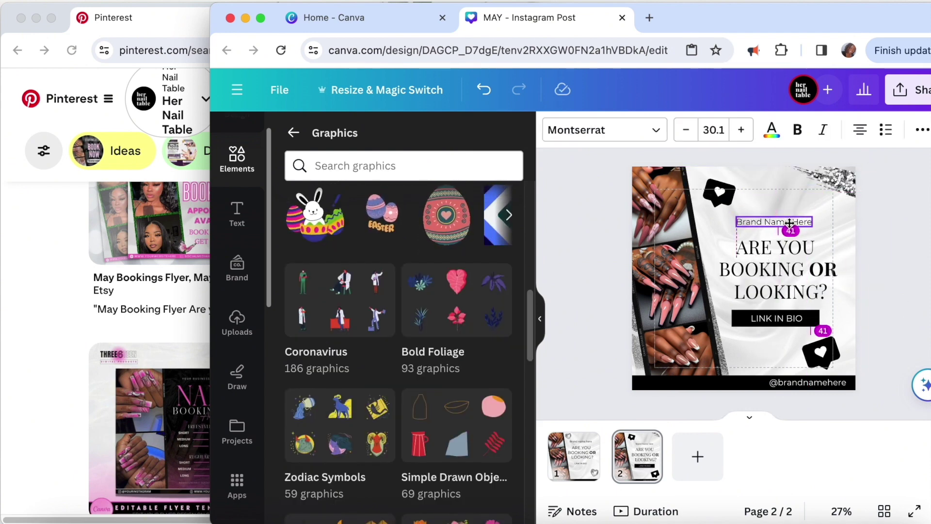
# Move the lower heart icon right and resize it slightly
pyautogui.click(921, 302)
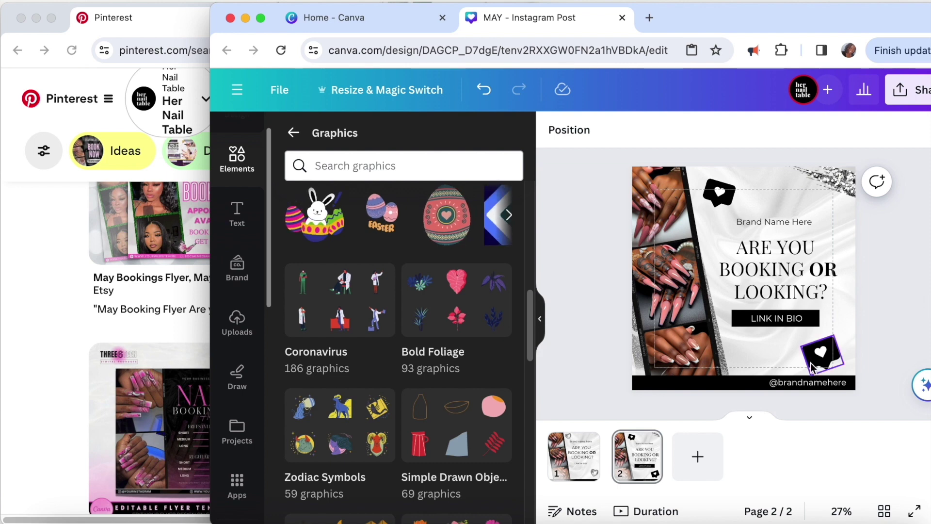
pyautogui.moveTo(812, 369); pyautogui.dragTo(825, 366)
pyautogui.moveTo(815, 349); pyautogui.dragTo(812, 347)
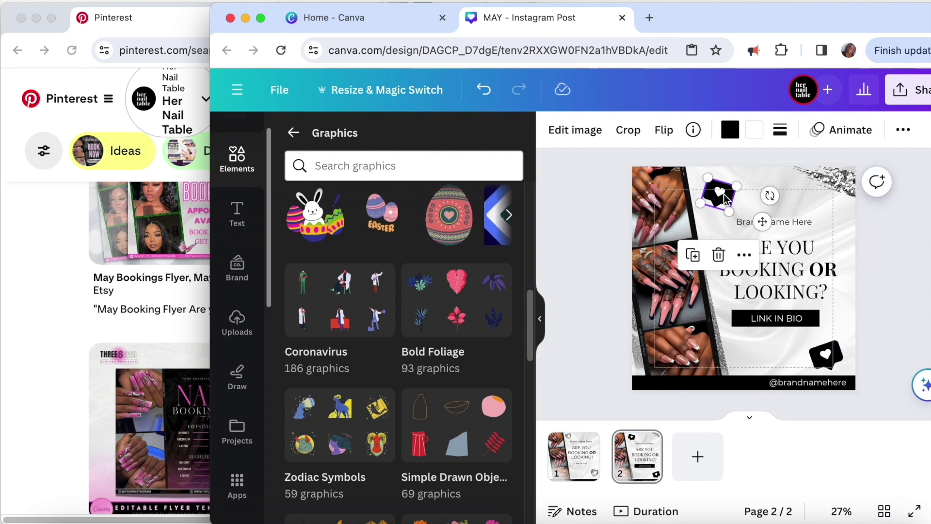
# Check recently used elements, then preview page 2 full screen from the page grid
pyautogui.click(293, 132)
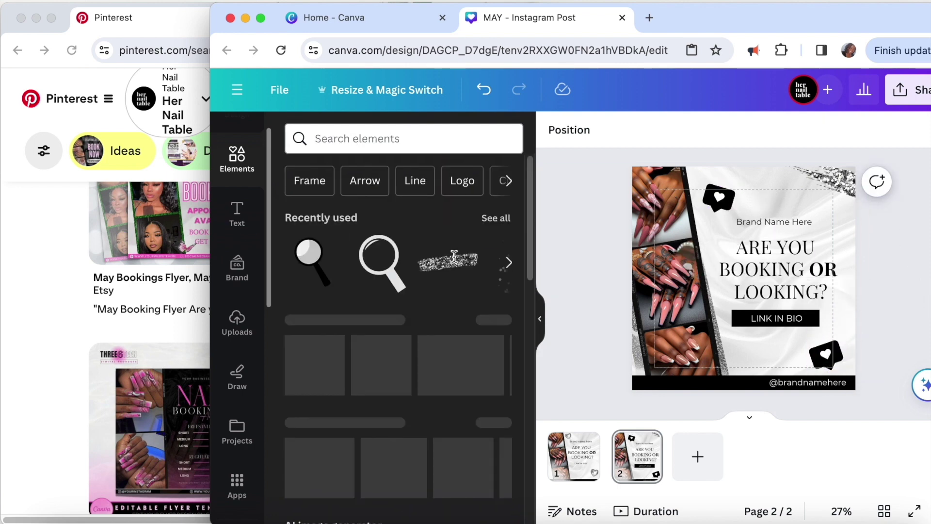
pyautogui.click(494, 216)
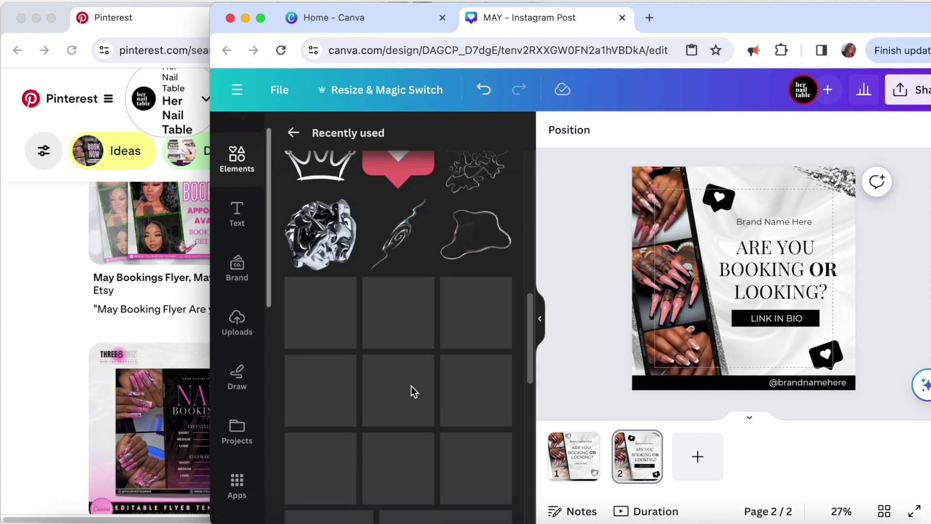
pyautogui.click(884, 511)
pyautogui.click(829, 466)
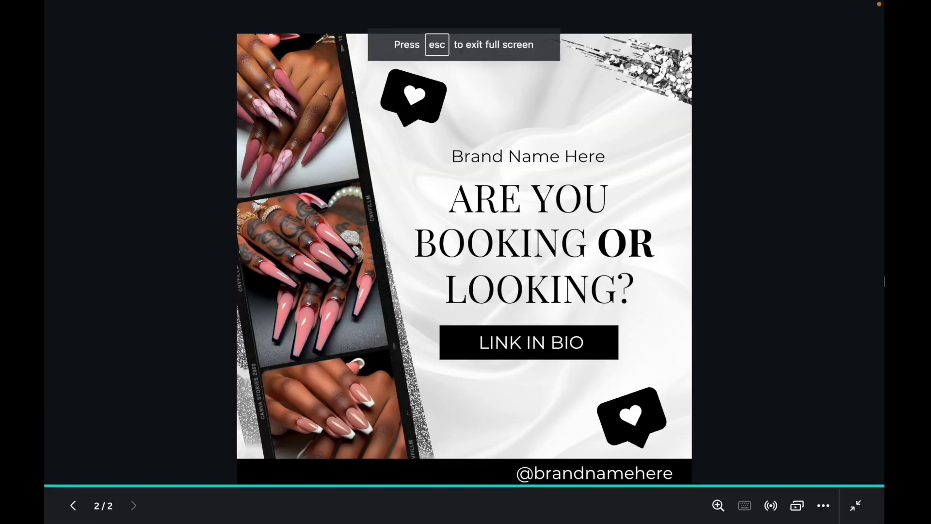